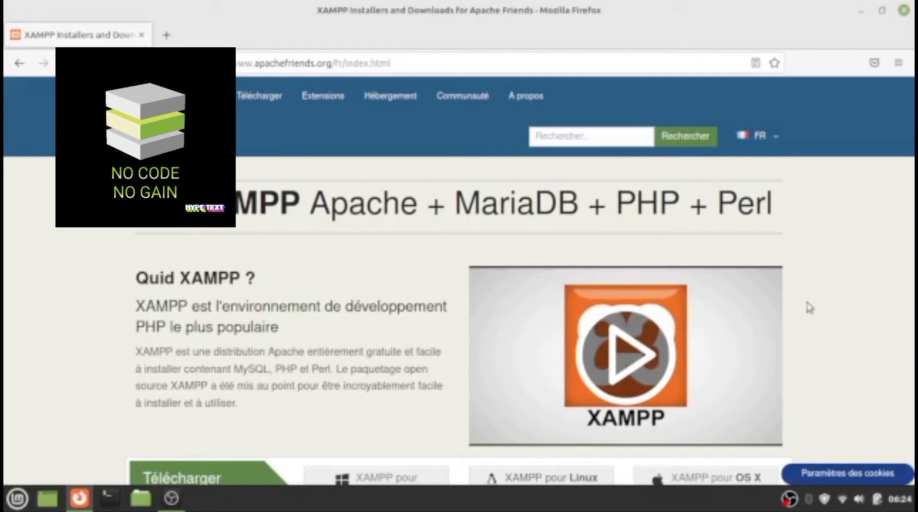
Start downloading the XAMPP 8.1.6 installer for Linux from the Apache Friends home page.
mouse_move(910, 151)
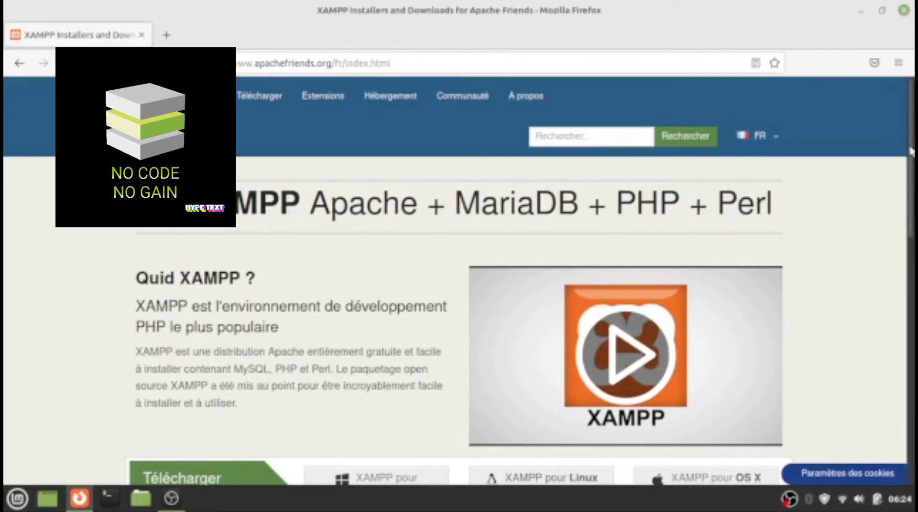
scroll(910, 151, down, 5)
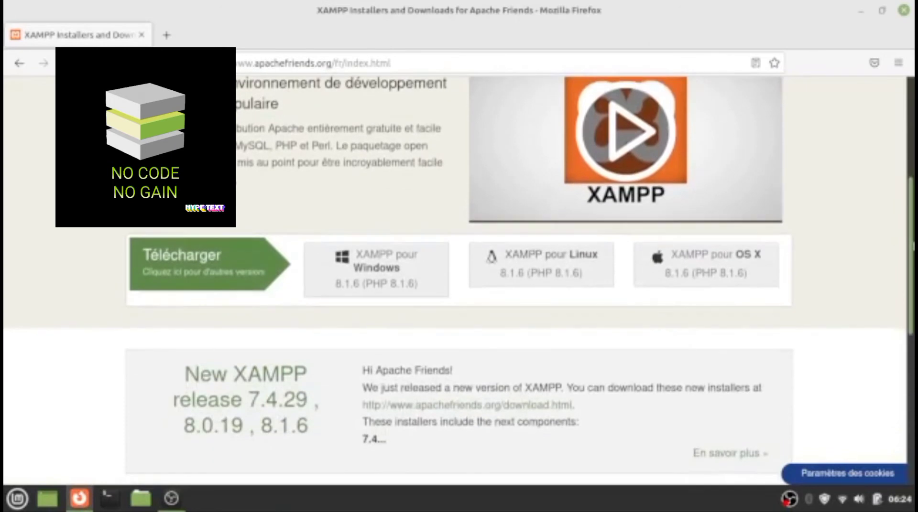
scroll(911, 151, up, 5)
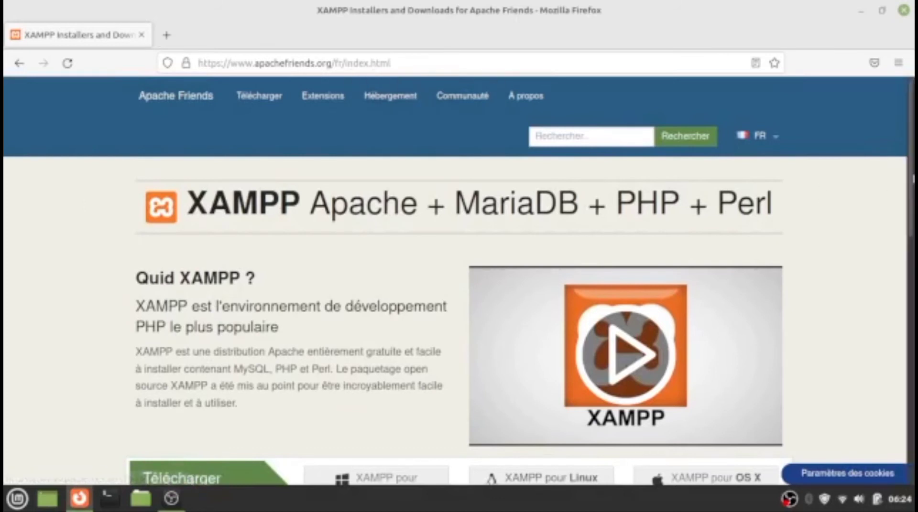
scroll(911, 176, down, 5)
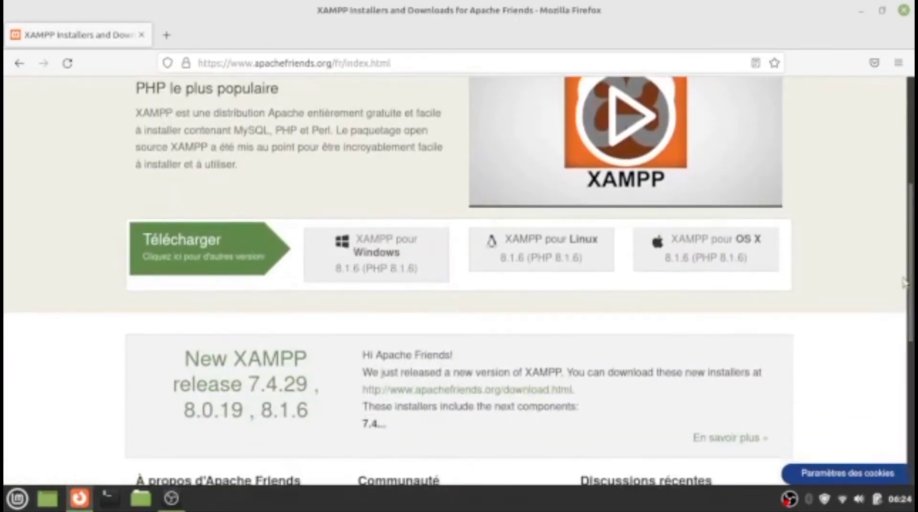
click(526, 258)
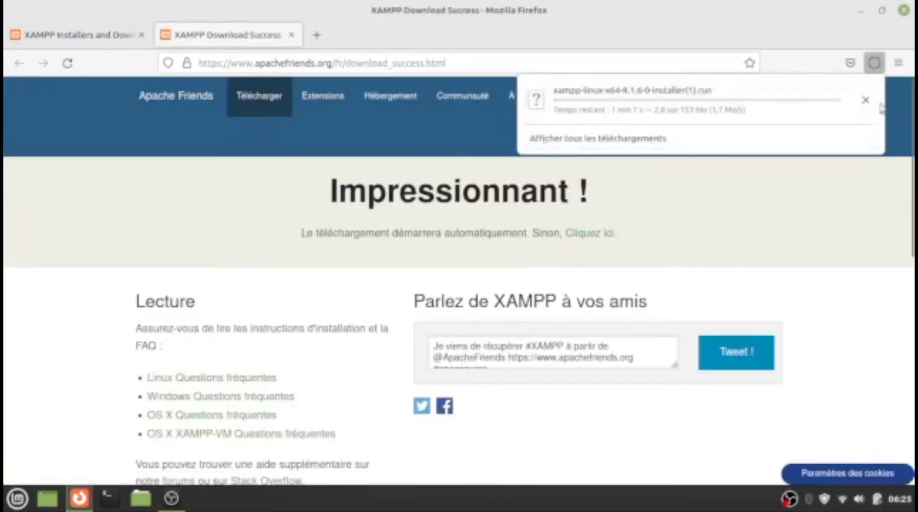
Cancel the running XAMPP installer download, close the download page and close the browser.
click(865, 100)
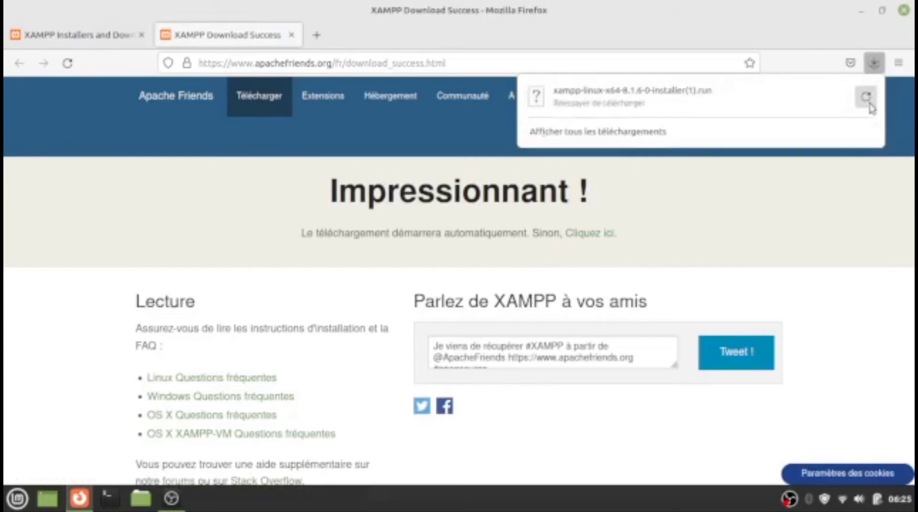
click(291, 35)
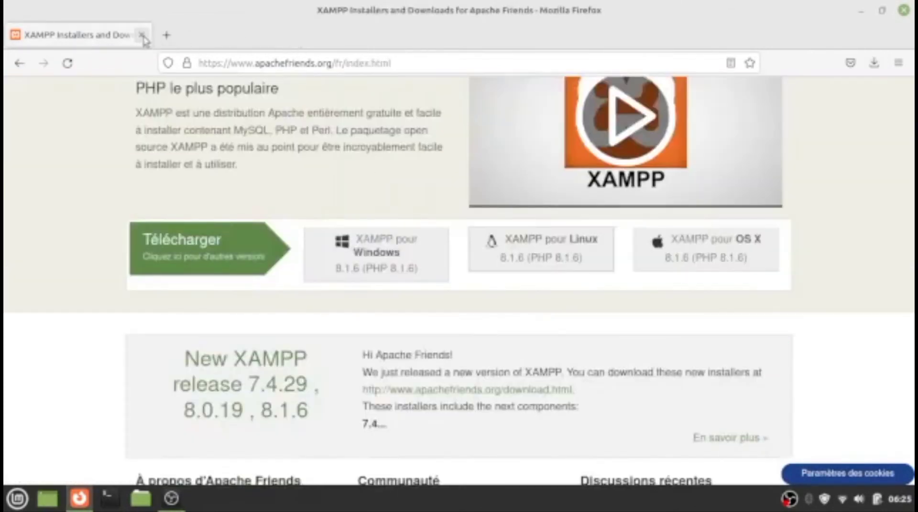
click(904, 12)
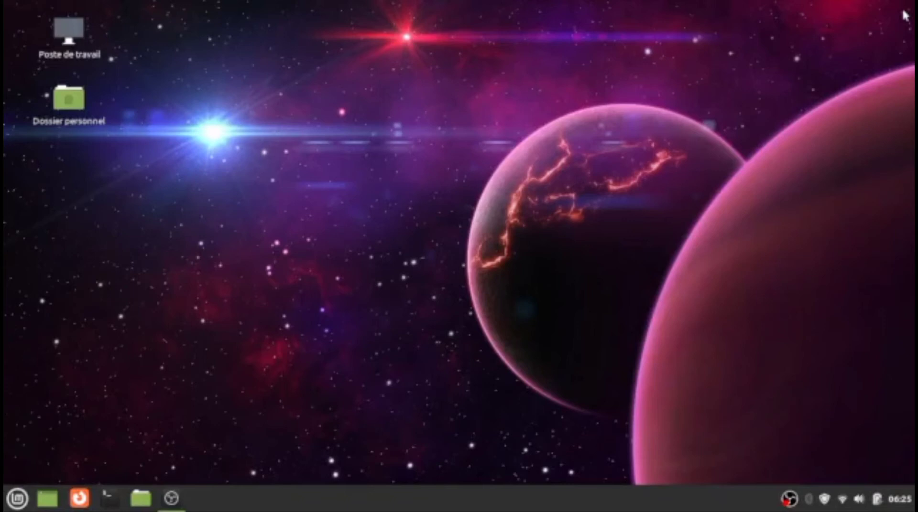
Open a terminal, list the home folder and change the working directory to Téléchargements.
click(110, 499)
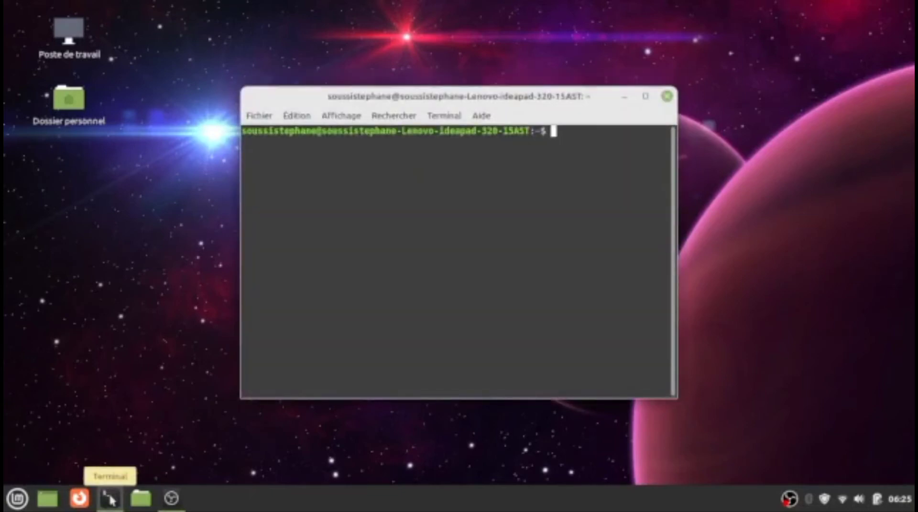
text(ls)
key(Return)
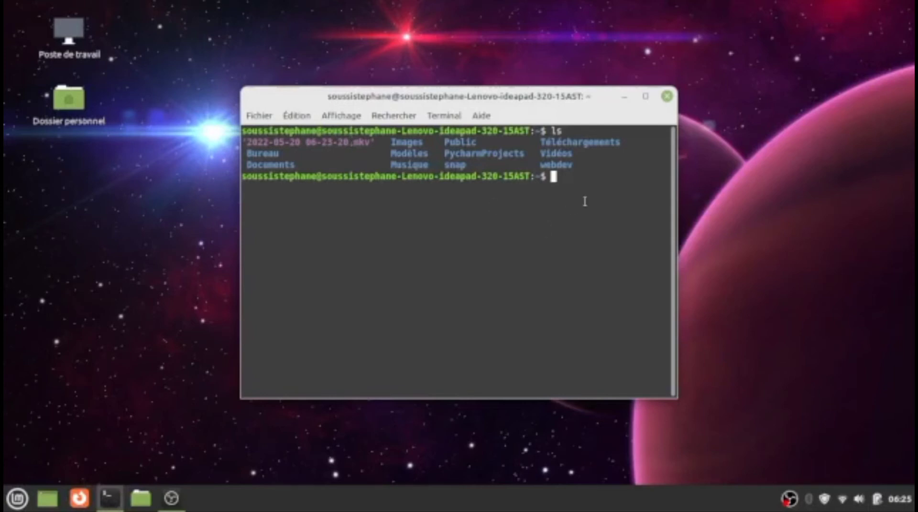
text(cd Téléchar)
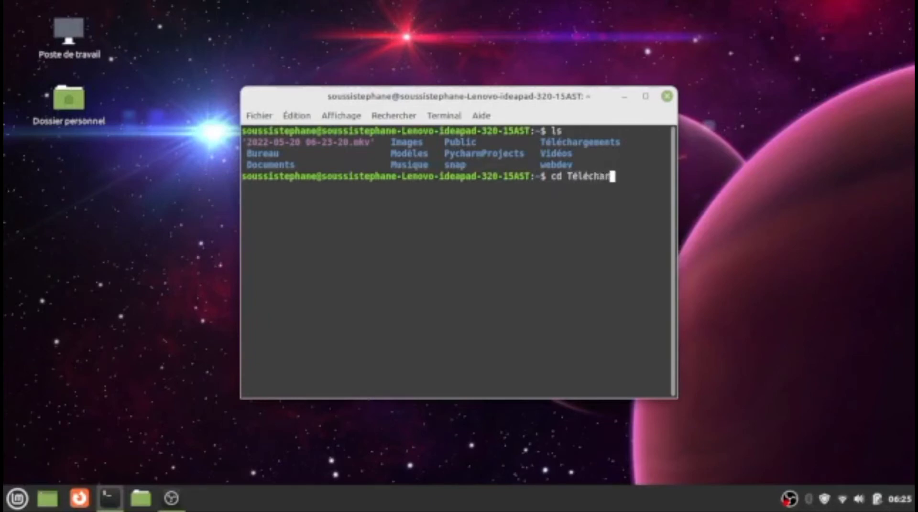
text(gements)
key(Return)
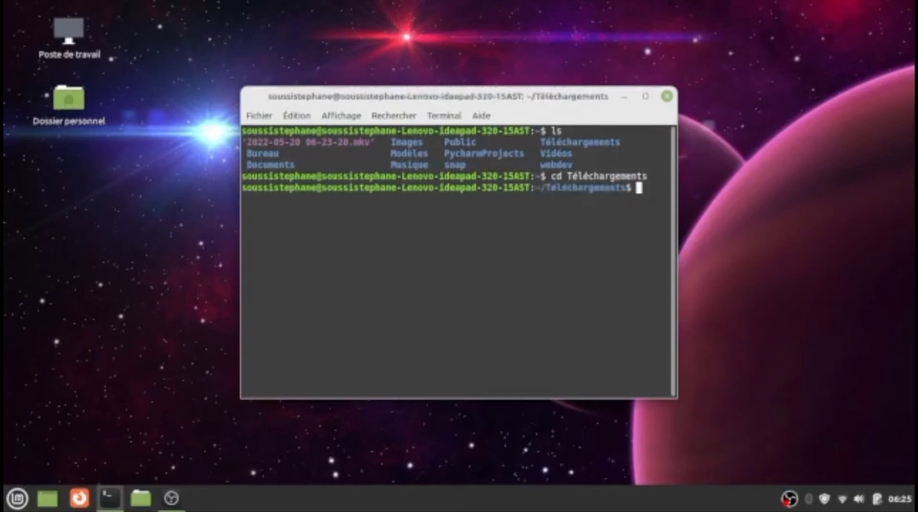
List the contents of the Téléchargements folder, first plainly and again with ls -al to check the file permissions.
text(ls)
key(Return)
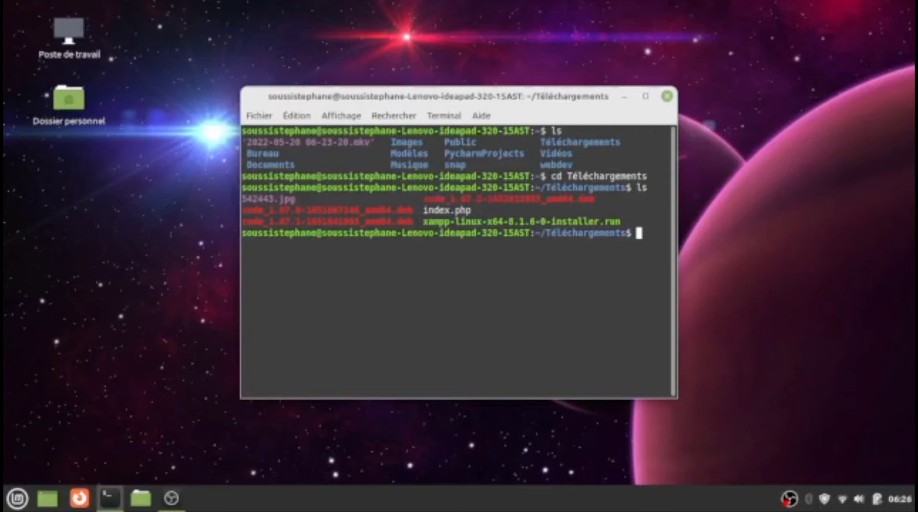
text(ls -al)
key(Return)
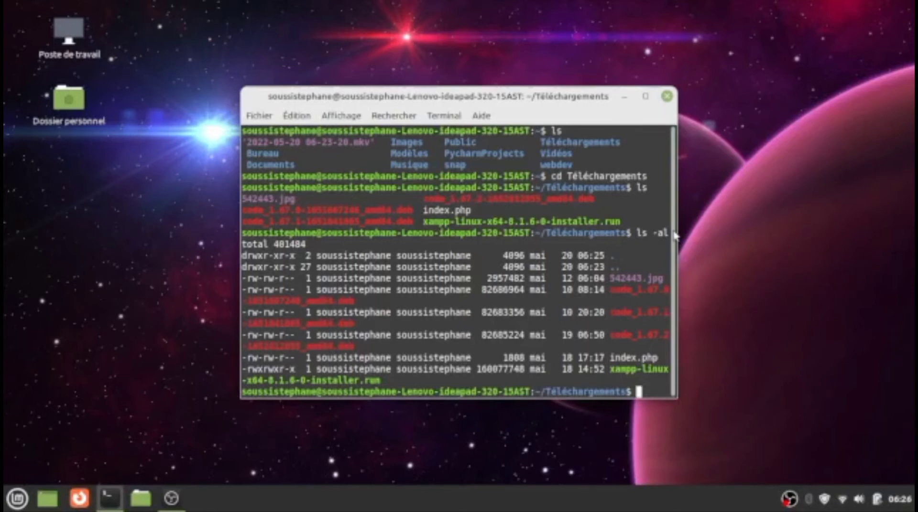
Run sudo chmod +x on xampp-linux-x64-8.1.6-0-installer.run to make the installer executable.
text(sudo chm)
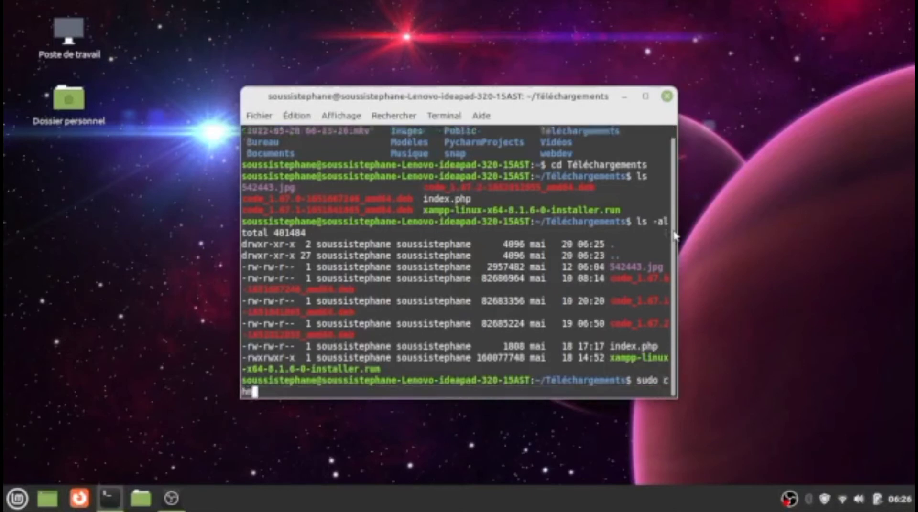
text(od +x)
text(xam)
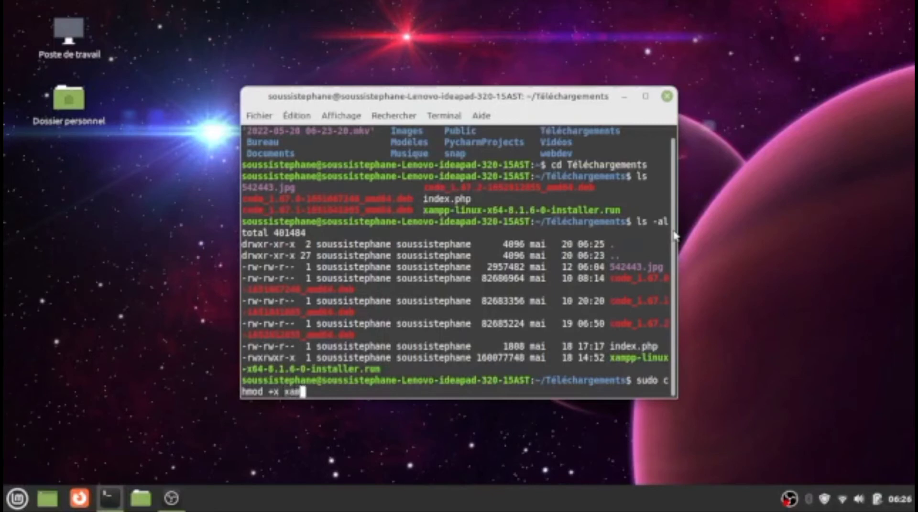
text(pp)
text(-linux)
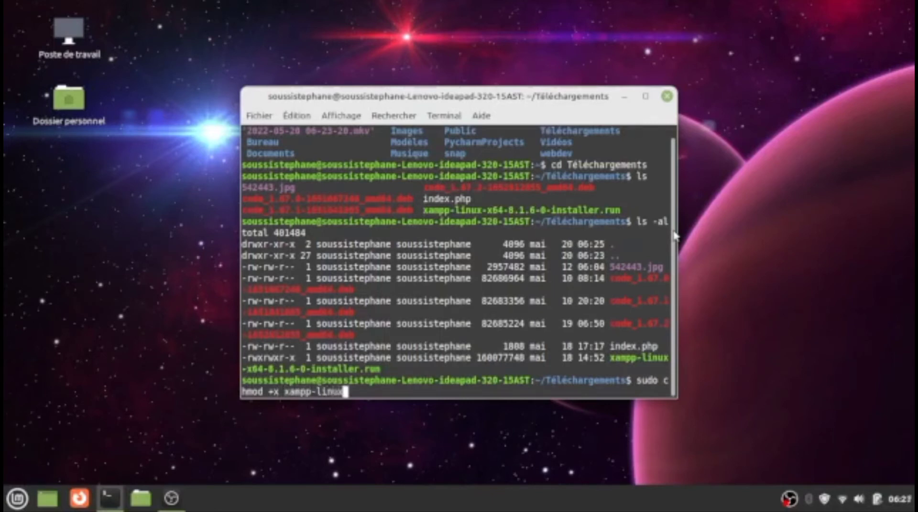
text(-x64-8)
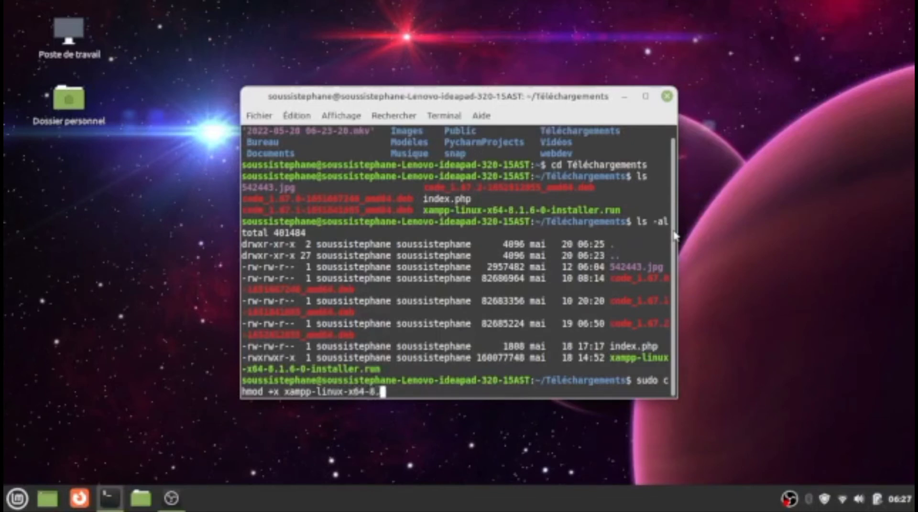
text(.1.6-0-in)
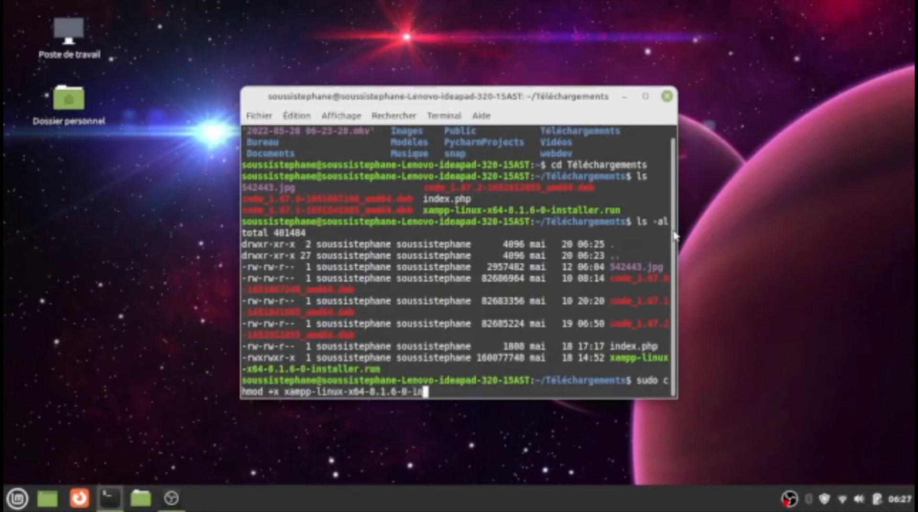
text(staller)
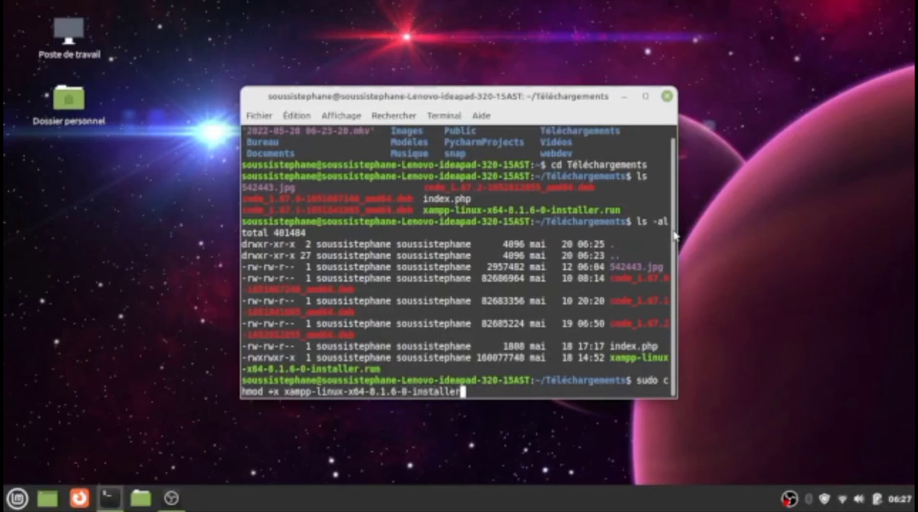
text(.run)
key(Return)
Enter the account password at the sudo prompt to authorize the permission change.
text(****)
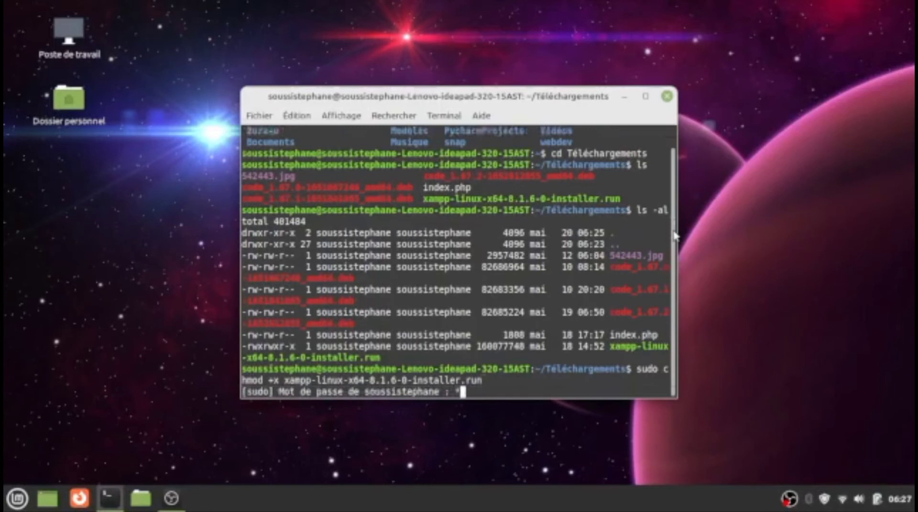
text(****)
key(Return)
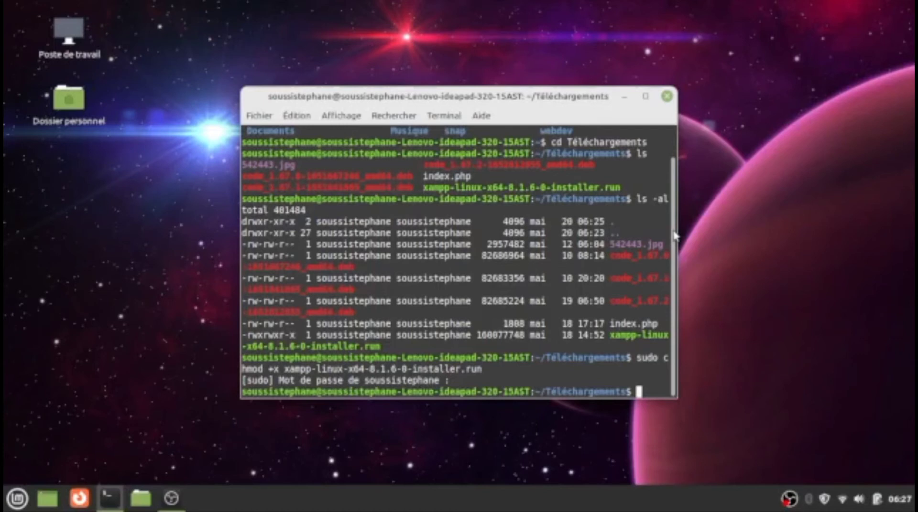
Check the permissions of xampp-linux-x64-8.1.6-0-installer.run with ls -al and list the folder's contents again.
text(ls -al)
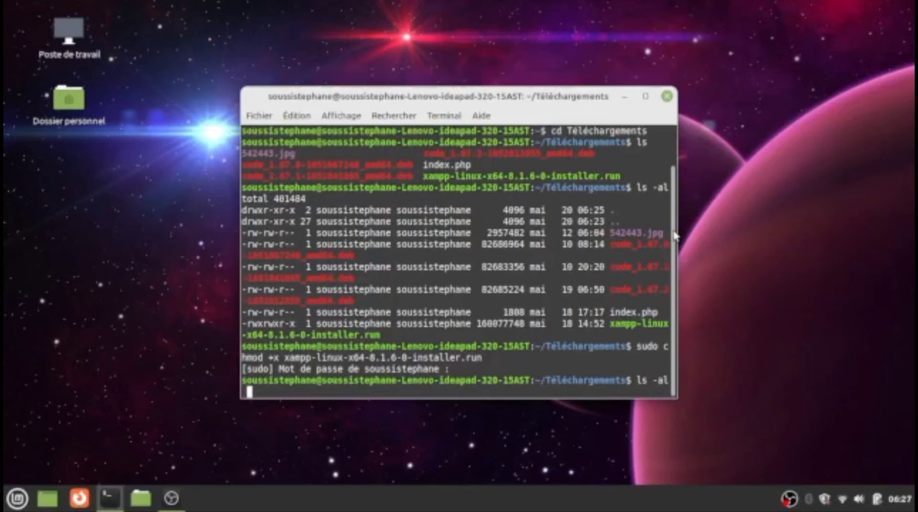
text(l linux.)
key(BackSpace)
key(BackSpace)
key(BackSpace)
key(BackSpace)
key(BackSpace)
key(BackSpace)
text(xampp-linu)
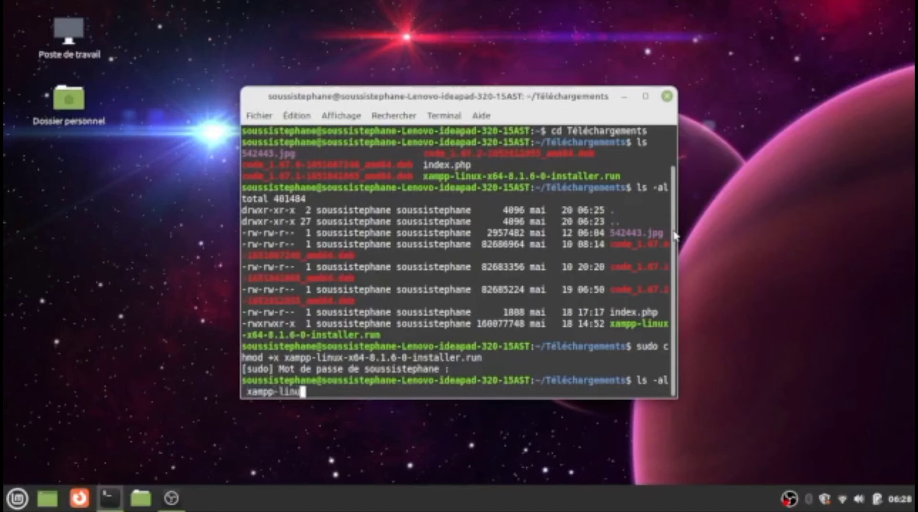
text(x-x64-8.1.6-0)
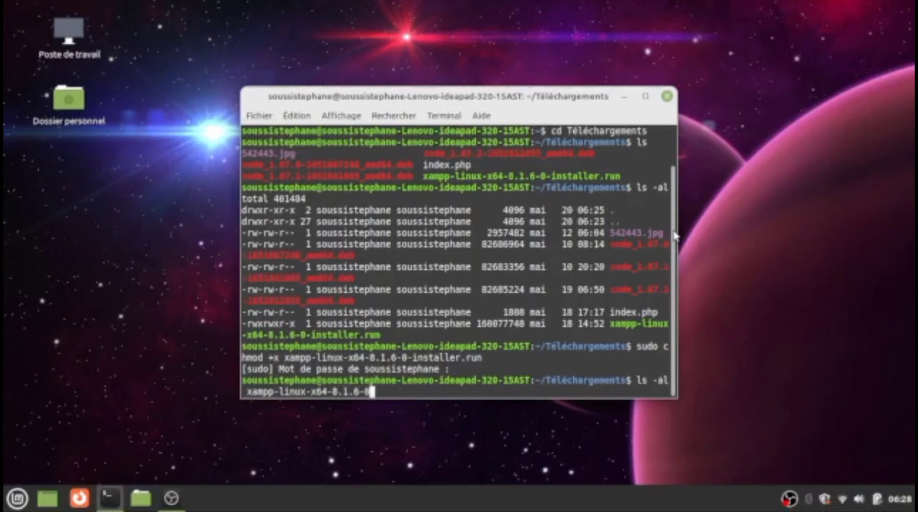
text(-installer)
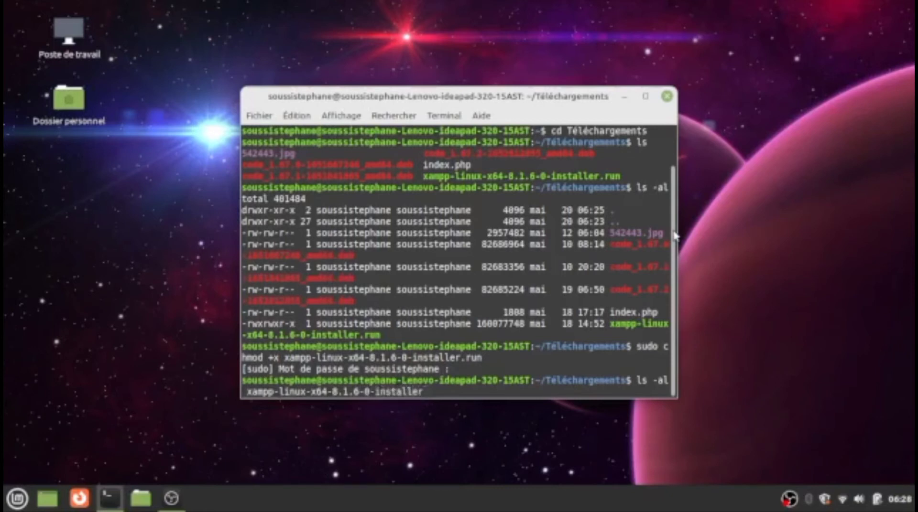
text(.run)
key(Return)
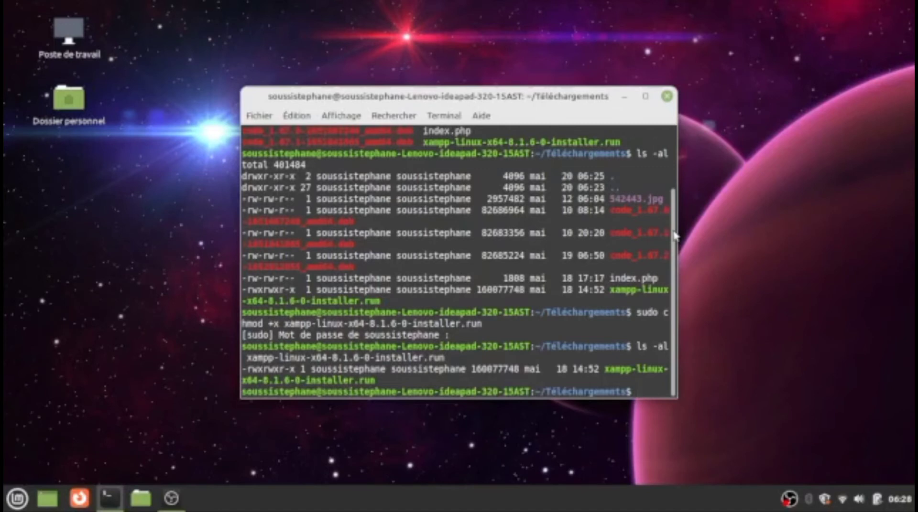
text(ls)
key(Return)
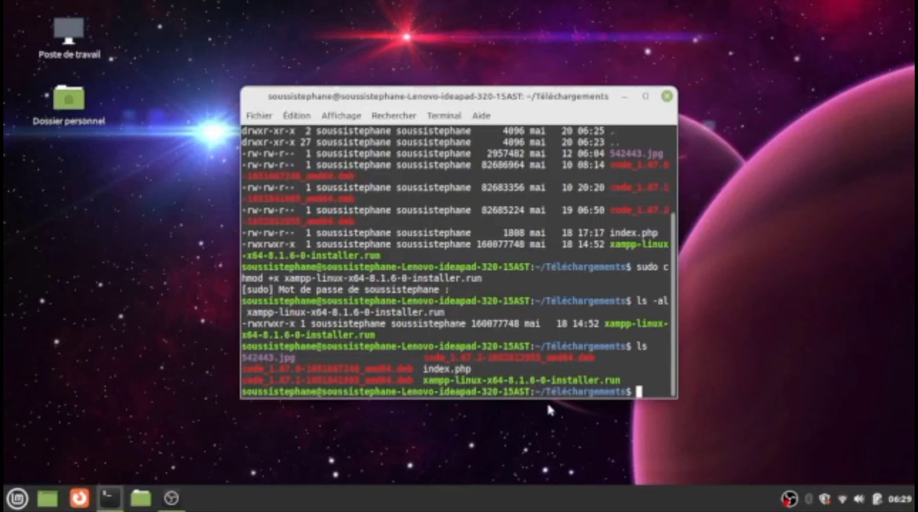
Change the working directory to /opt/lampp.
text(cd /opt)
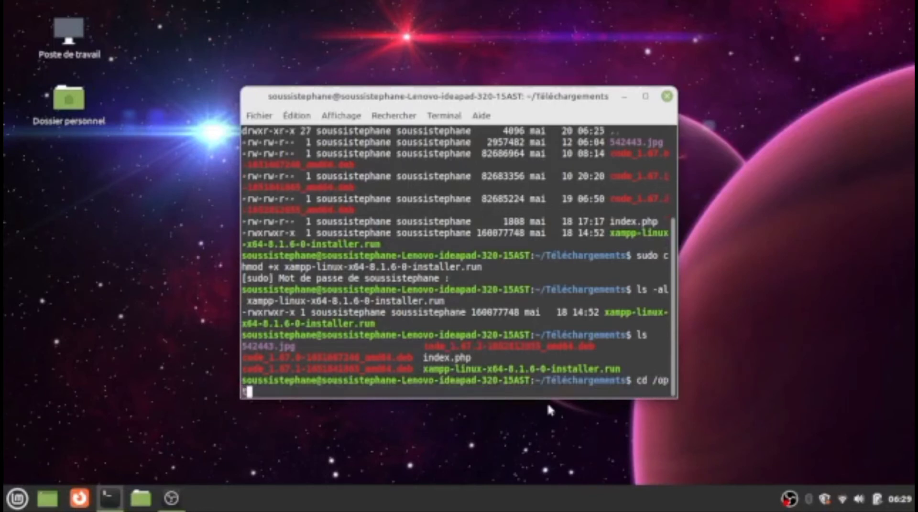
text(/lampp)
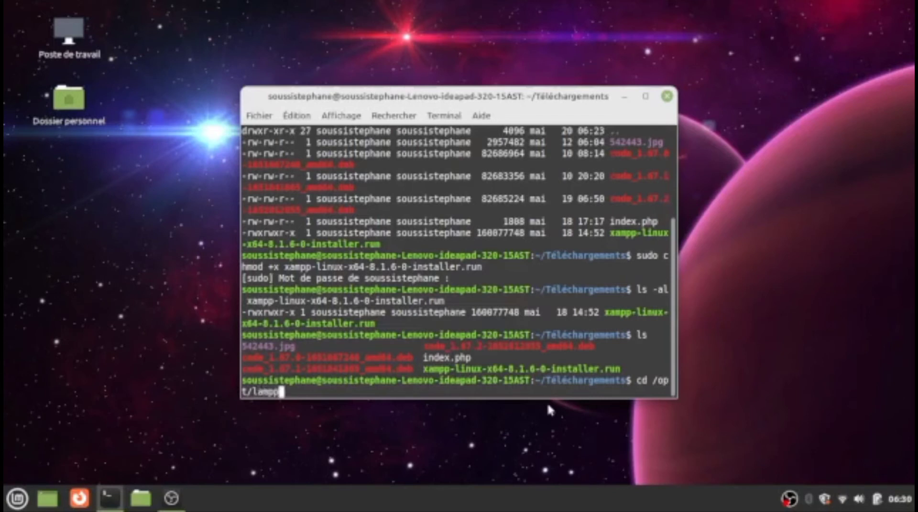
key(Return)
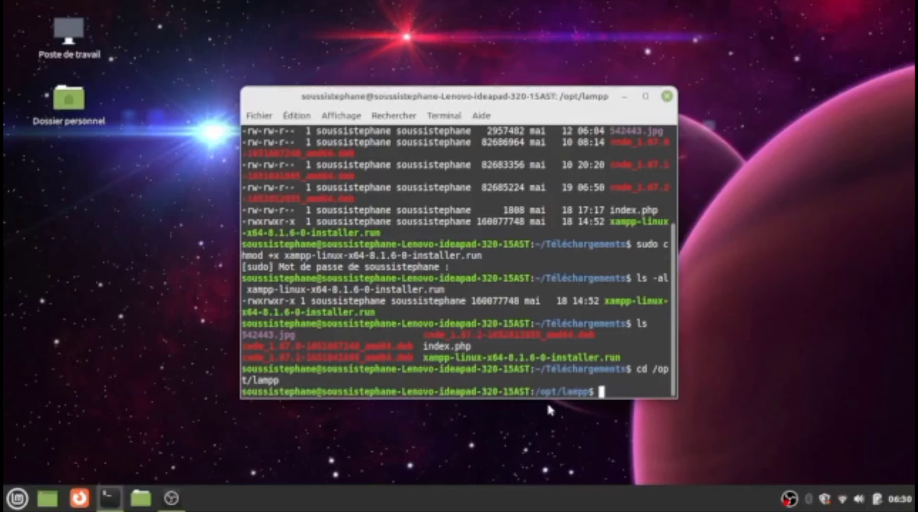
Launch the XAMPP control manager by running manager-linux-x64.run with sudo from the current folder.
text(sudo ./)
text(m)
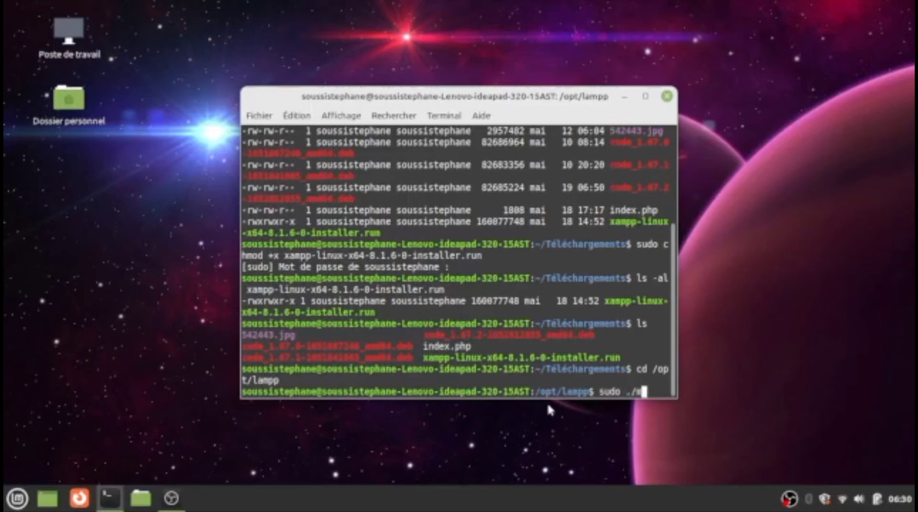
text(anager)
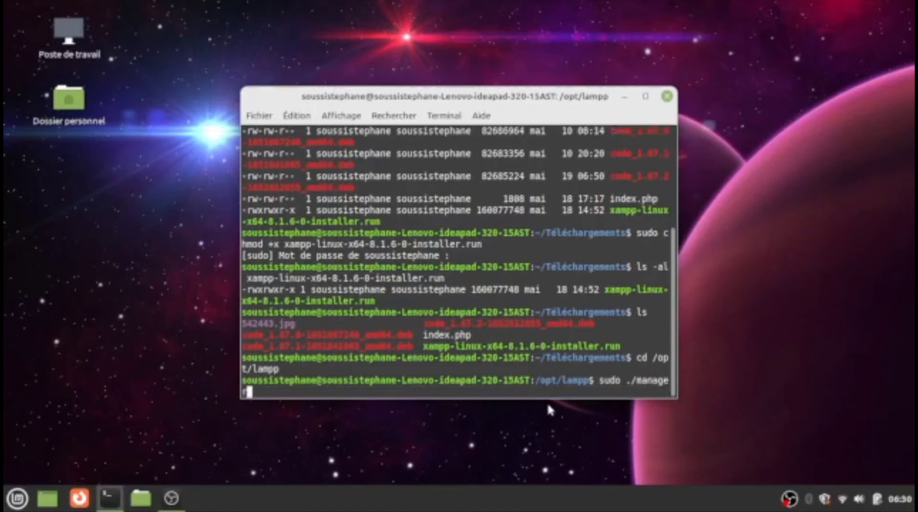
text(-linux-x64)
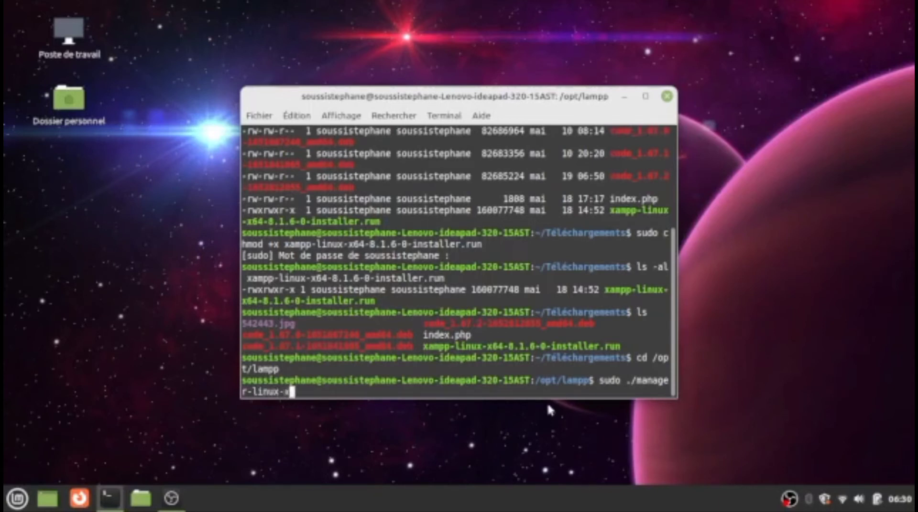
text(.run)
key(Return)
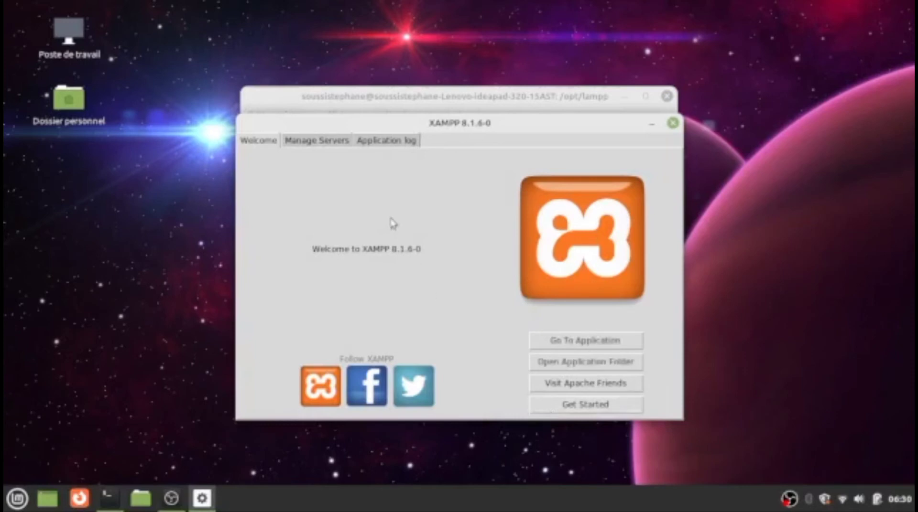
Start all XAMPP servers from the manager and minimize its window to return to the terminal.
click(329, 146)
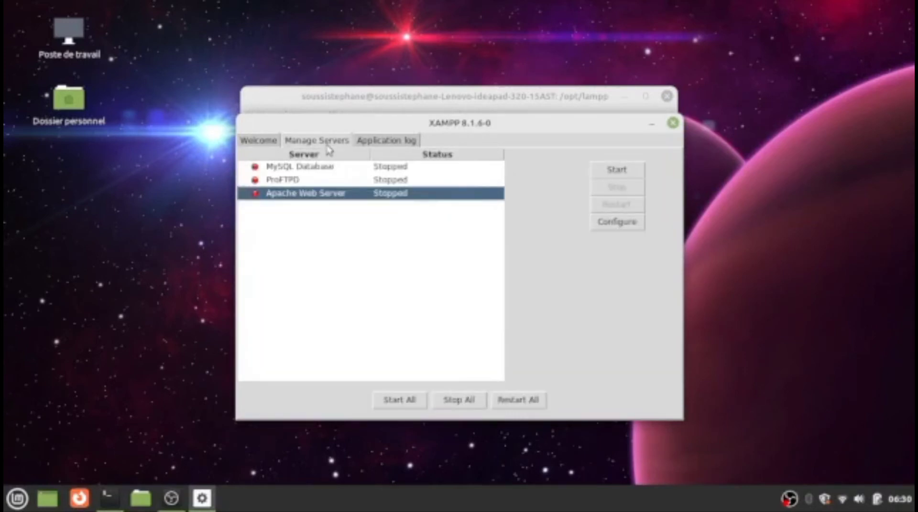
click(400, 400)
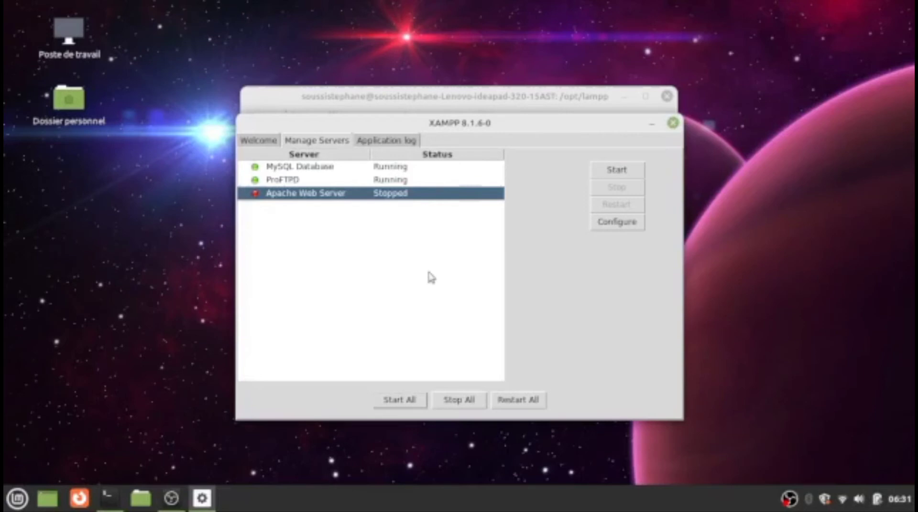
click(653, 124)
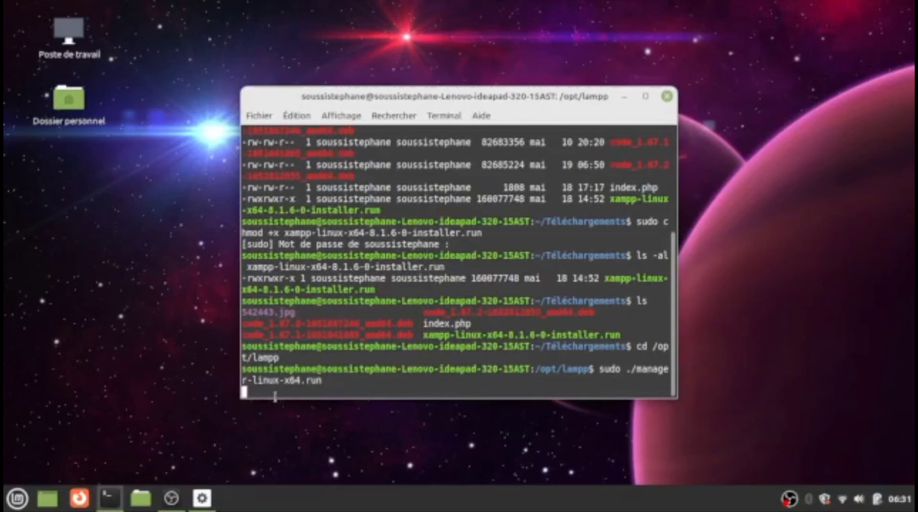
Try to clear the terminal running the XAMPP manager, and dismiss the confirmation for closing it.
text(clear)
key(Return)
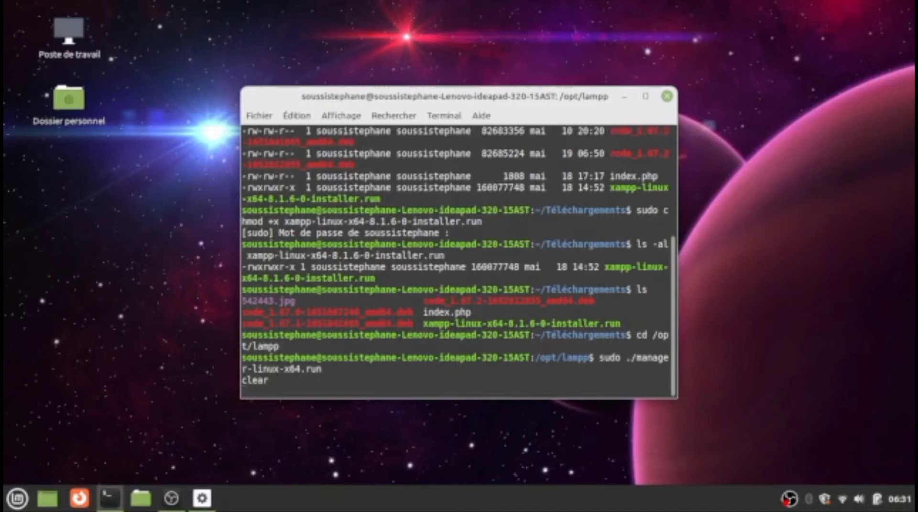
click(667, 98)
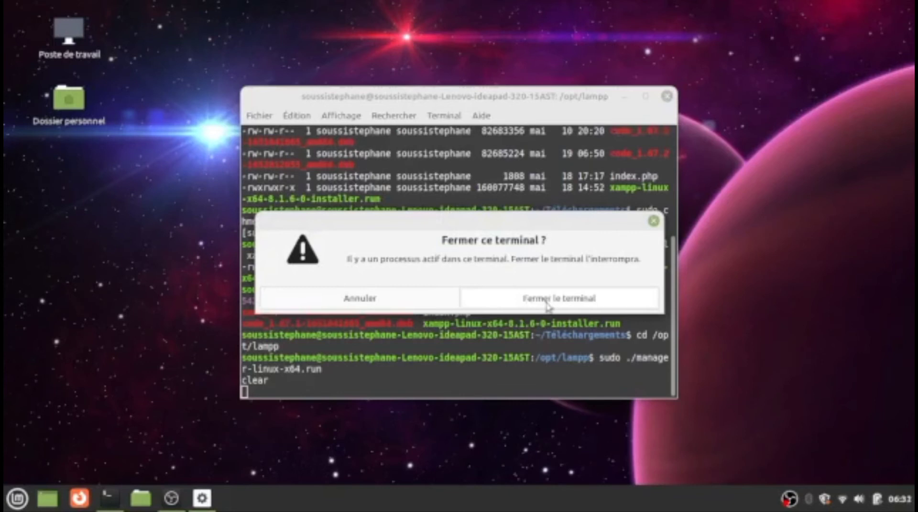
click(654, 223)
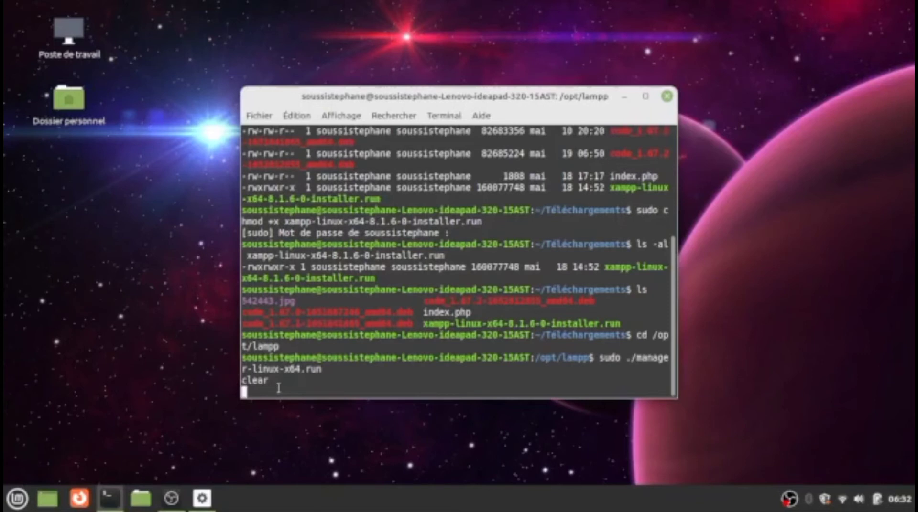
Try to run sudo /etc/init.d/apache2 stop in the busy terminal and check the Apache Web Server status in the XAMPP manager.
text(sudo)
text(/etc/init.)
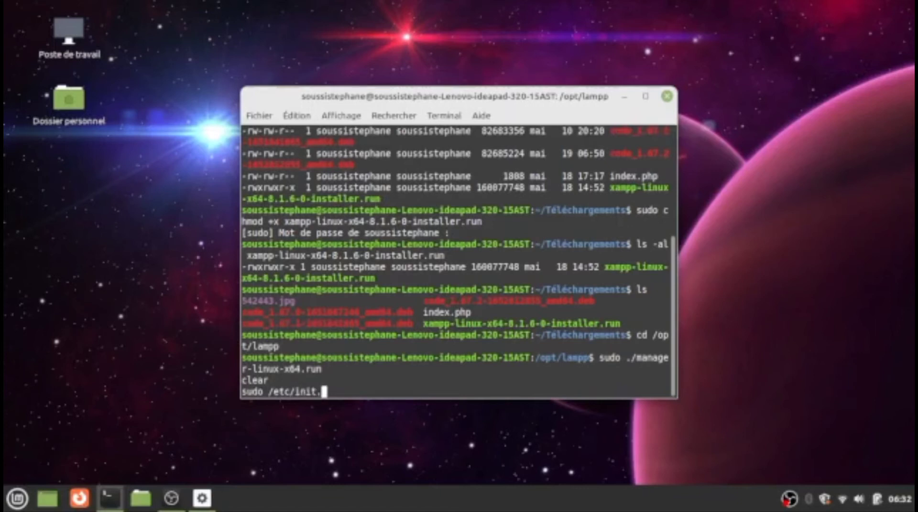
text(d/apache)
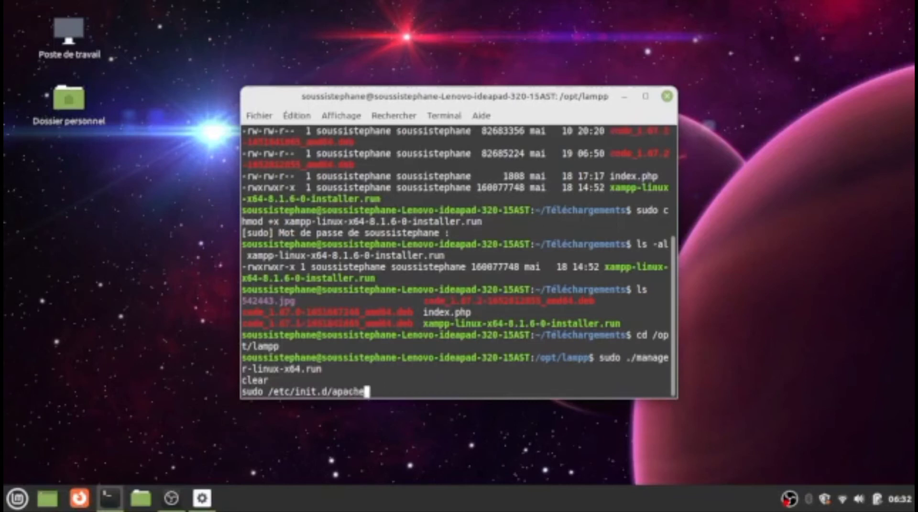
text(2 stop)
key(Return)
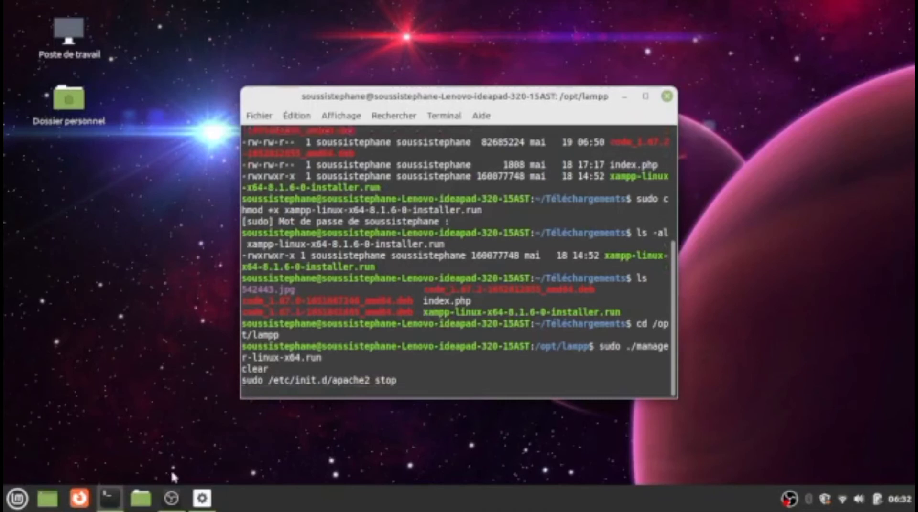
click(203, 499)
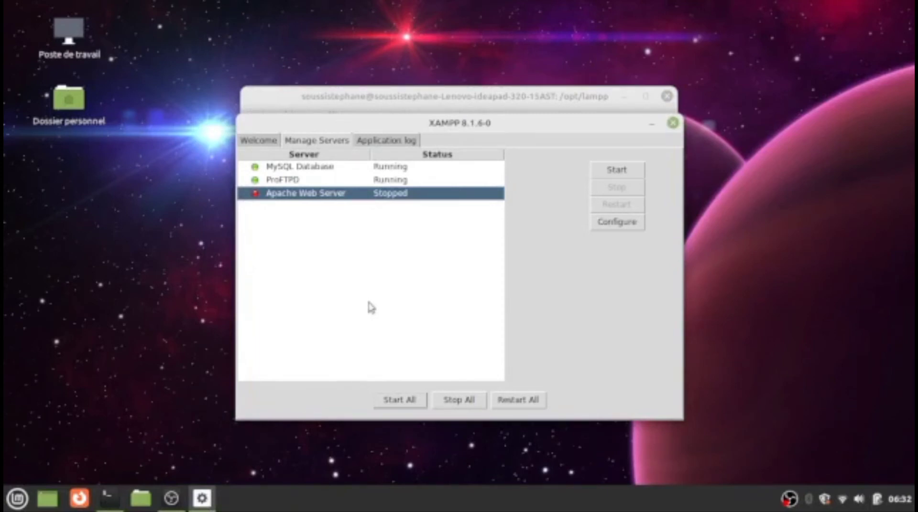
click(651, 124)
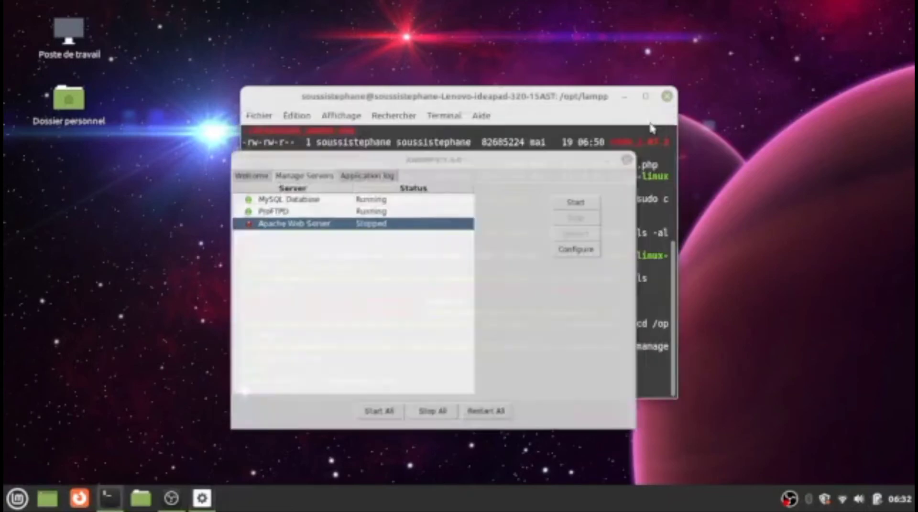
Close the busy terminal despite its active process and check the server statuses in the XAMPP manager.
text(exit)
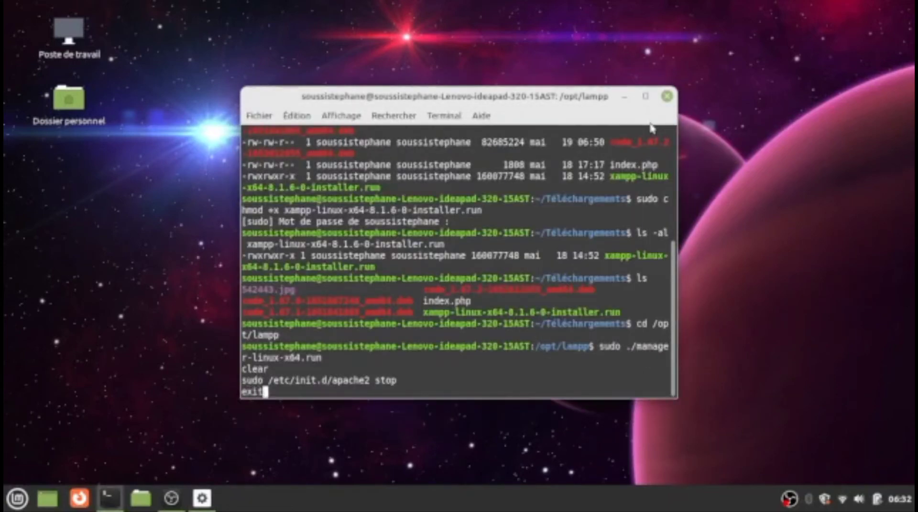
key(Return)
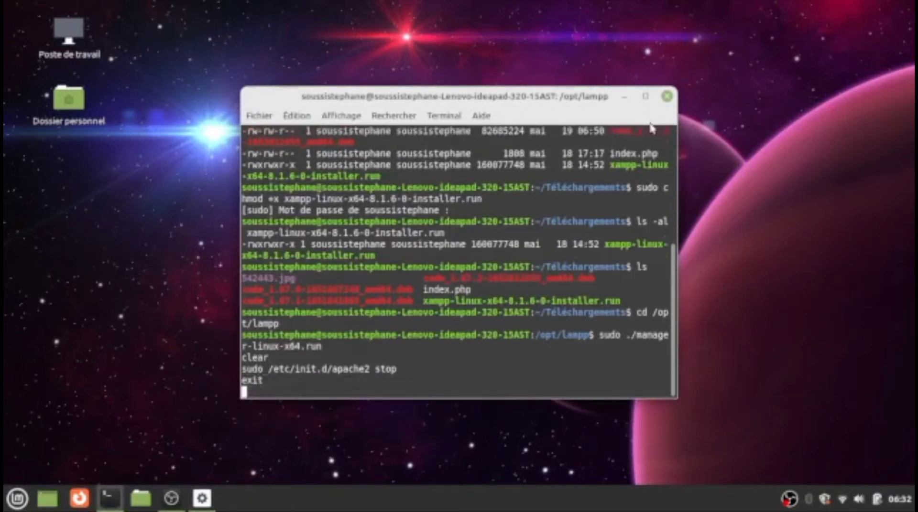
click(667, 96)
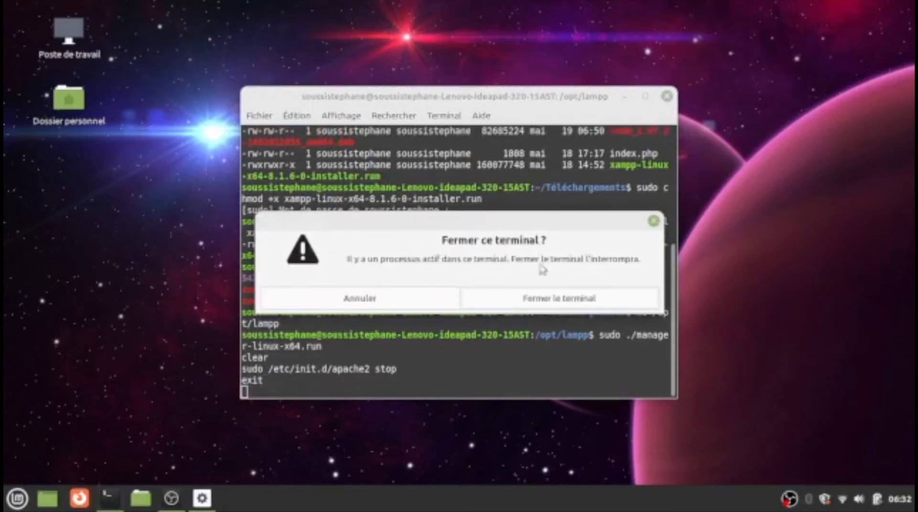
click(548, 306)
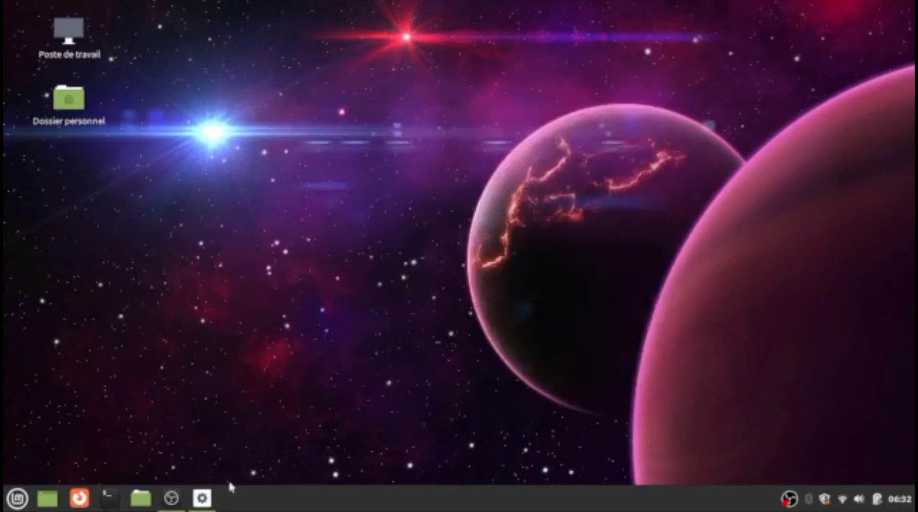
click(202, 498)
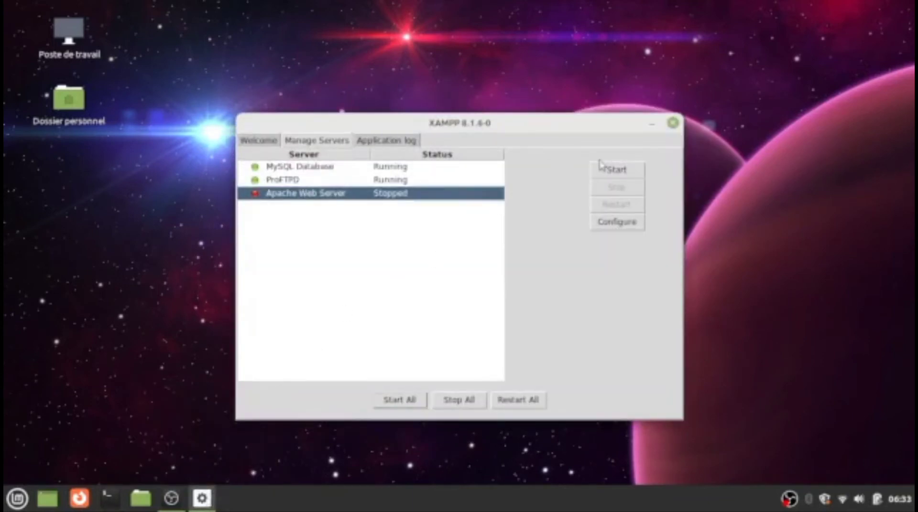
click(651, 128)
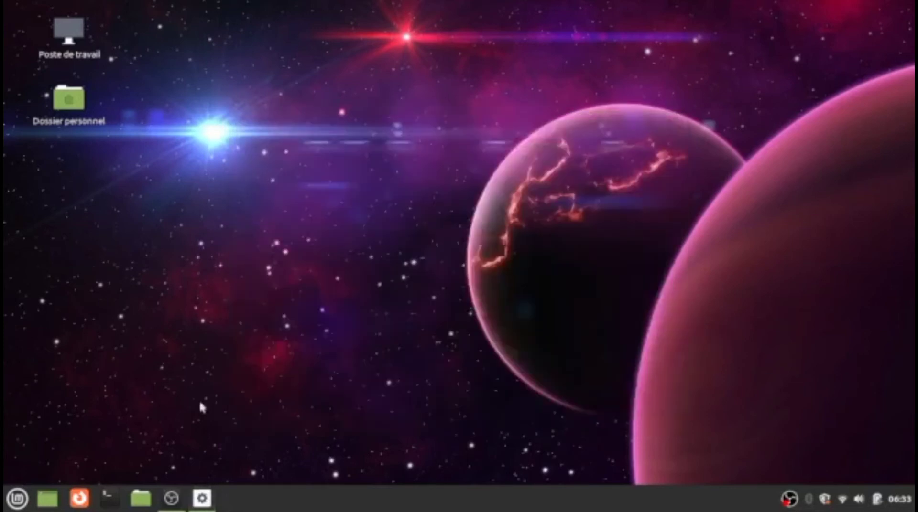
Open a new terminal and run sudo /etc/init.d/apache2 stop to stop the system's Apache service.
click(110, 499)
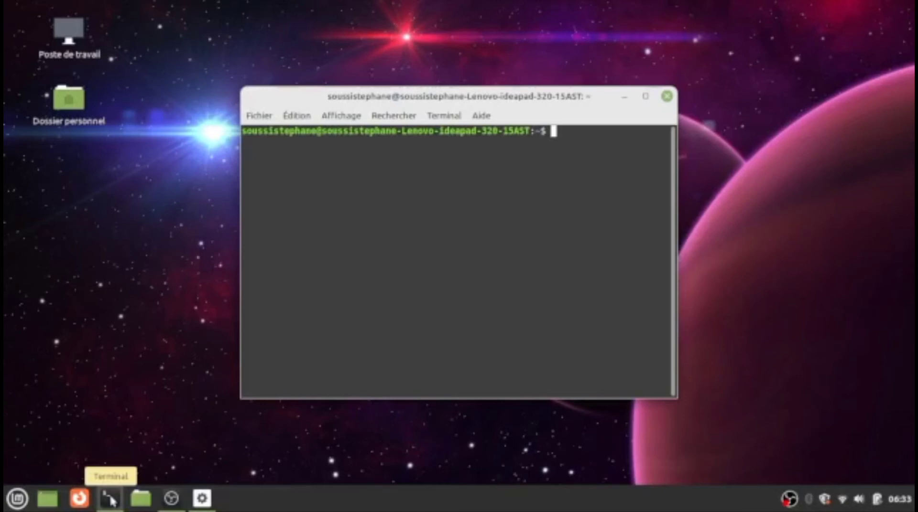
text(sudo /etc/)
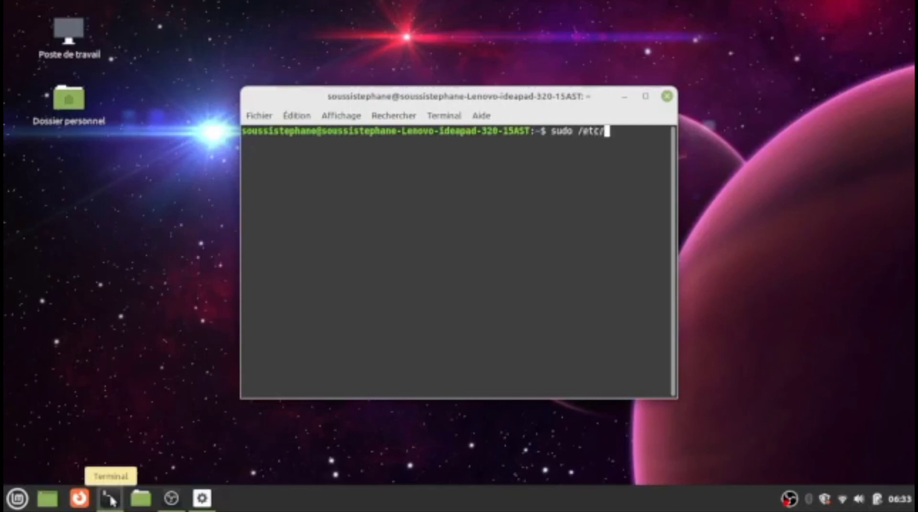
text(init.d)
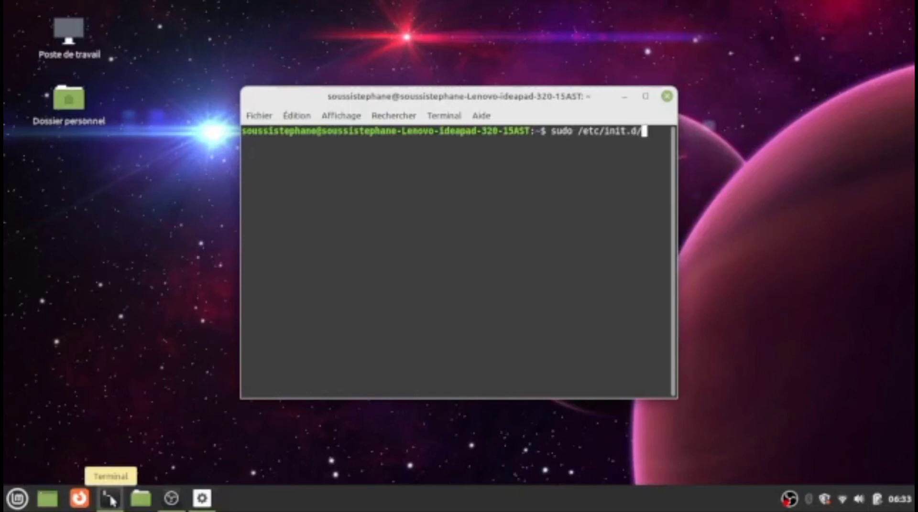
text(/apache2 )
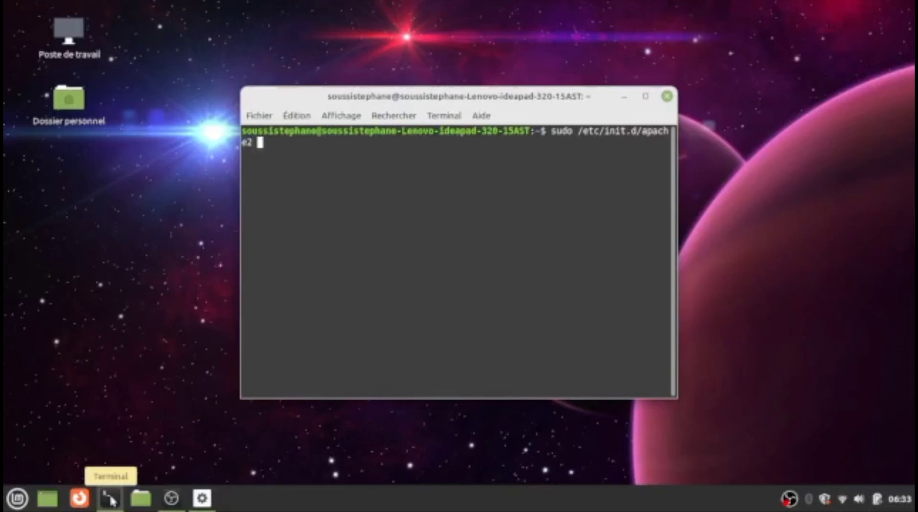
text(stop)
key(Return)
Enter the account password at the sudo prompt to authorize stopping Apache.
text(***)
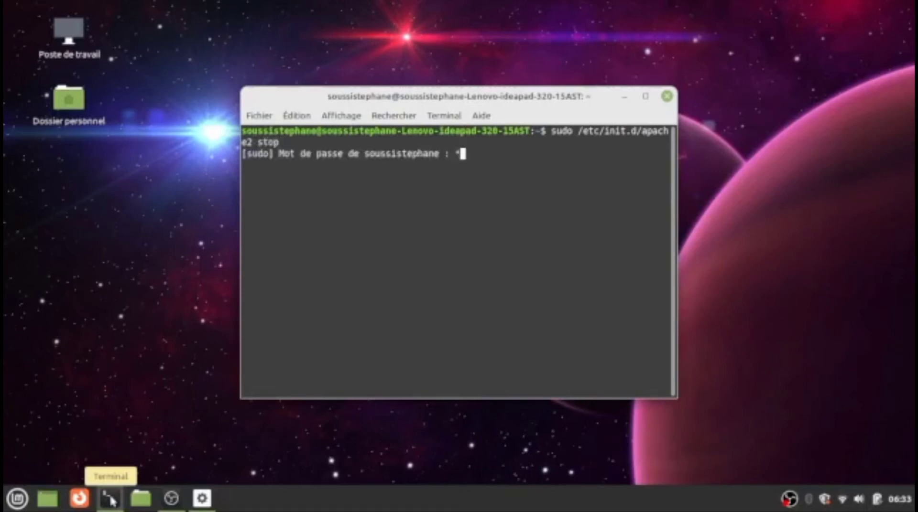
text(*****)
key(Return)
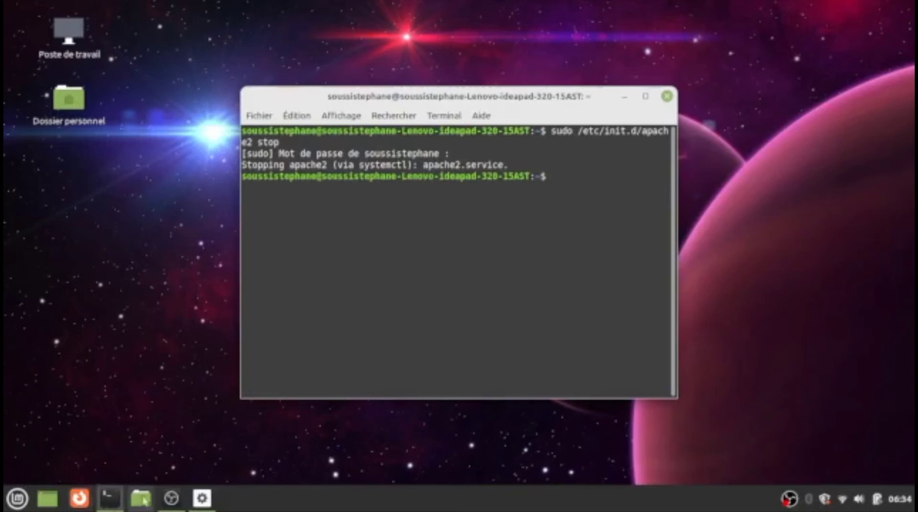
Switch to the XAMPP manager, stop and restart all servers, and minimize the manager window.
click(201, 502)
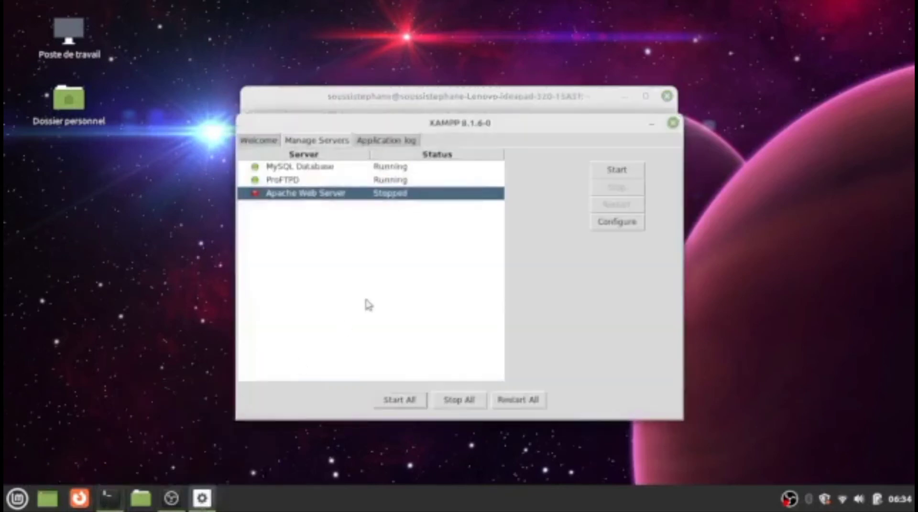
click(468, 407)
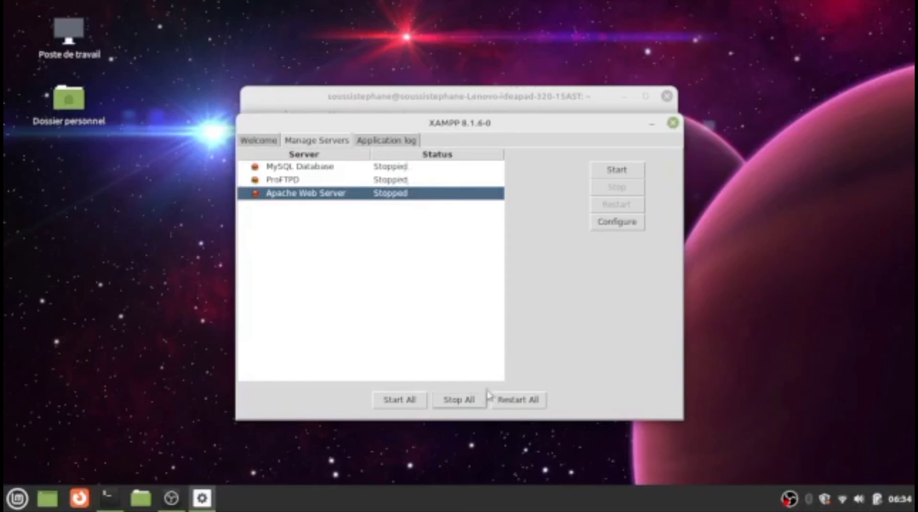
click(509, 406)
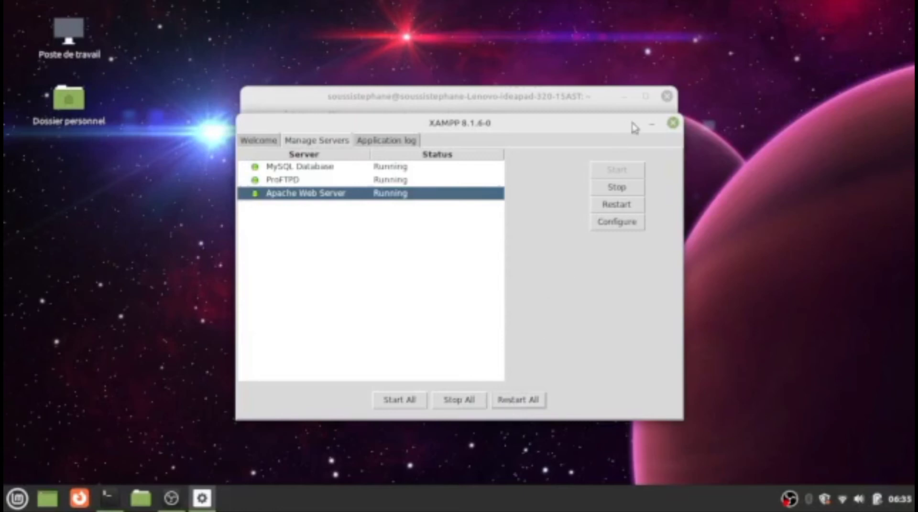
click(651, 124)
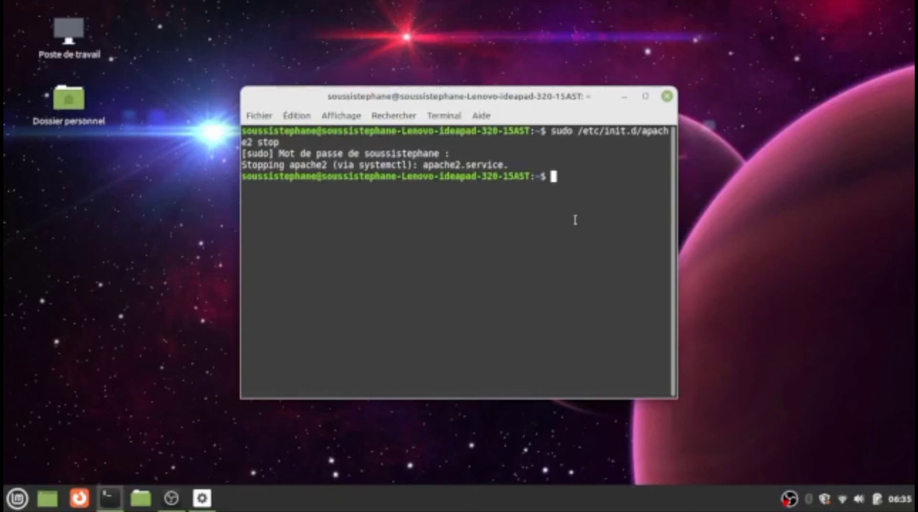
Change the terminal's working directory to /opt/lampp/htdocs and list its contents.
text(cd)
key(Return)
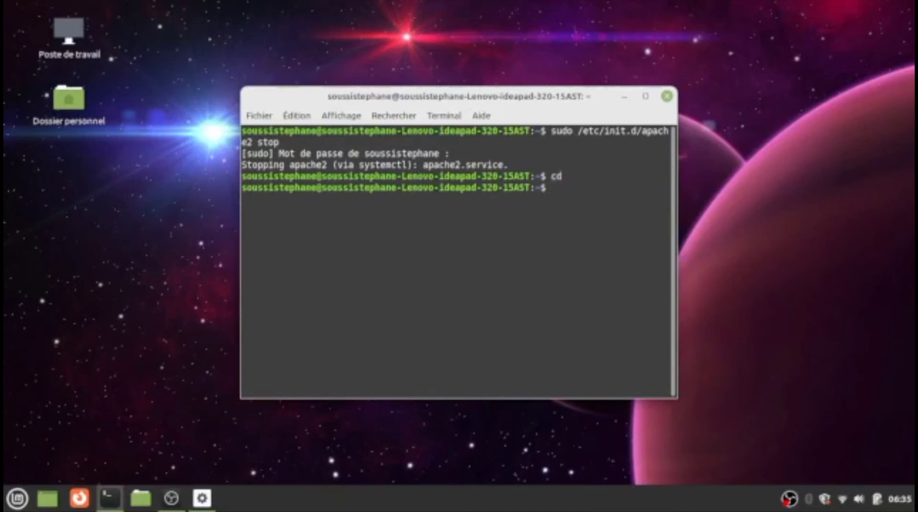
text(cd /opt/lampp)
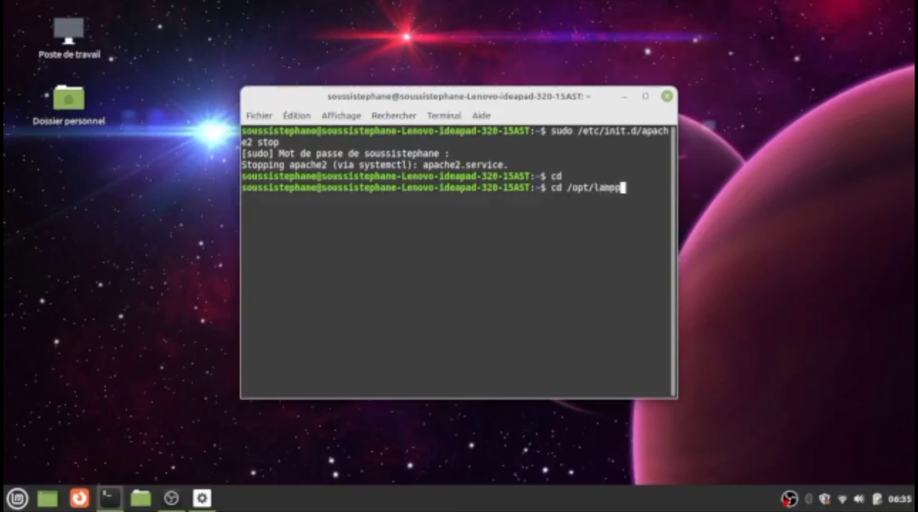
text(/htdocs)
key(Return)
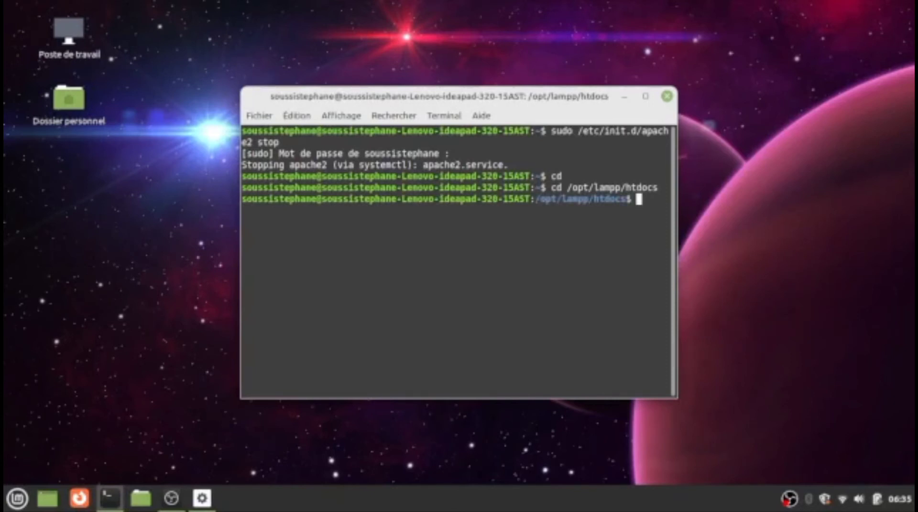
text(ls)
key(Return)
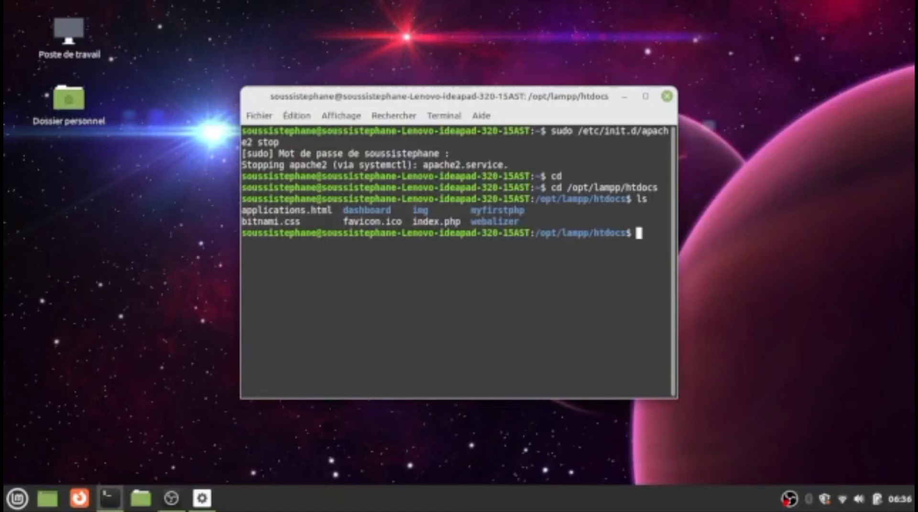
Try to open projetphp2 in the htdocs folder with gedit using sudo.
text(sudo gedit)
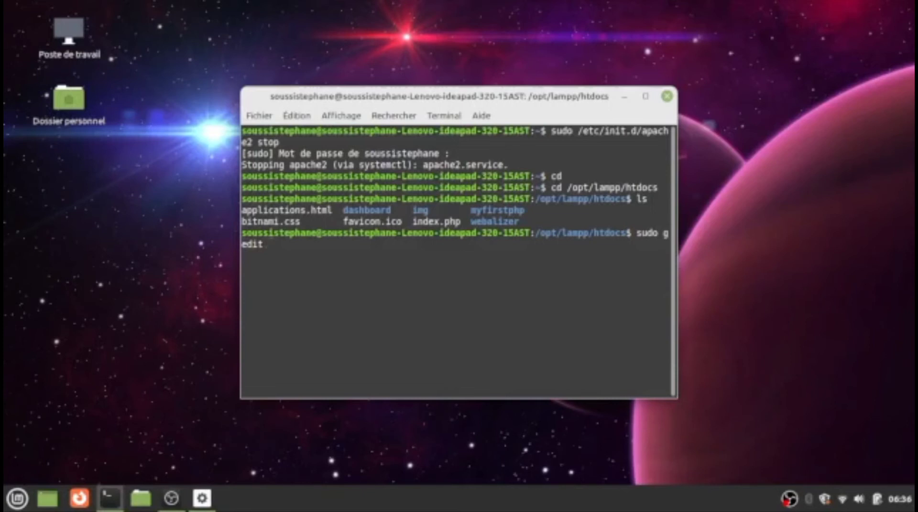
text(projetphp)
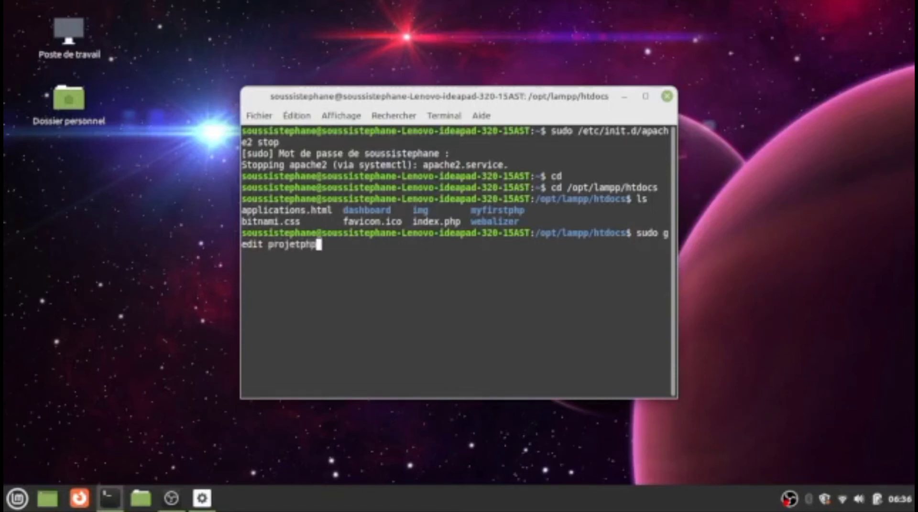
text(2)
key(Return)
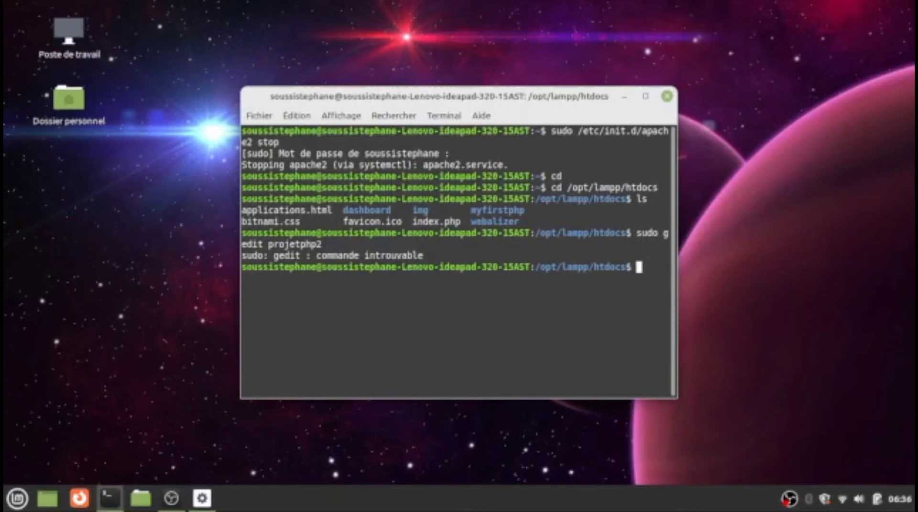
Create a directory named projetphp2 in htdocs with sudo mkdir and list the folder's contents.
text(sudo mk)
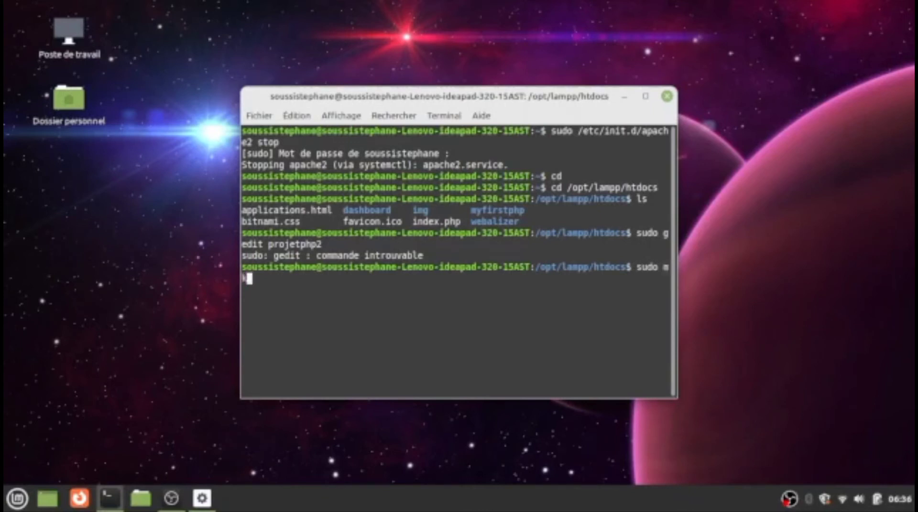
text(dir pr)
text(ojetphp2)
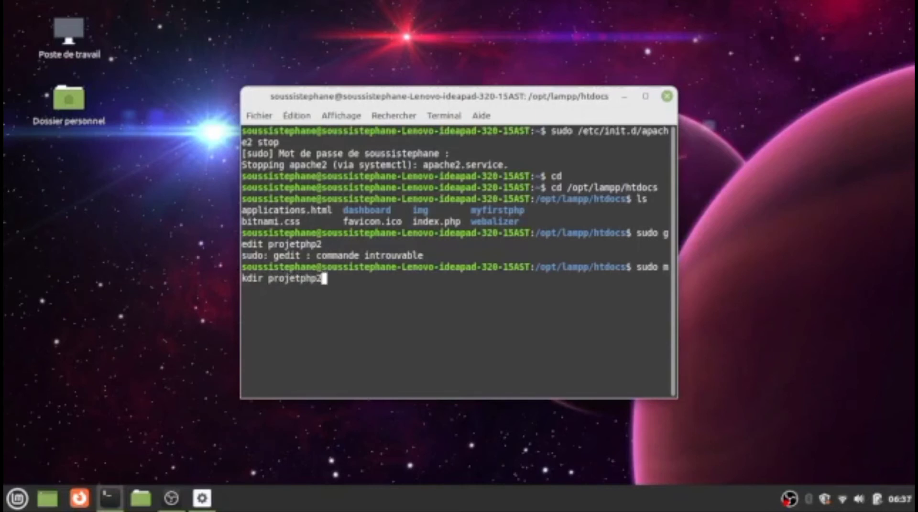
key(Return)
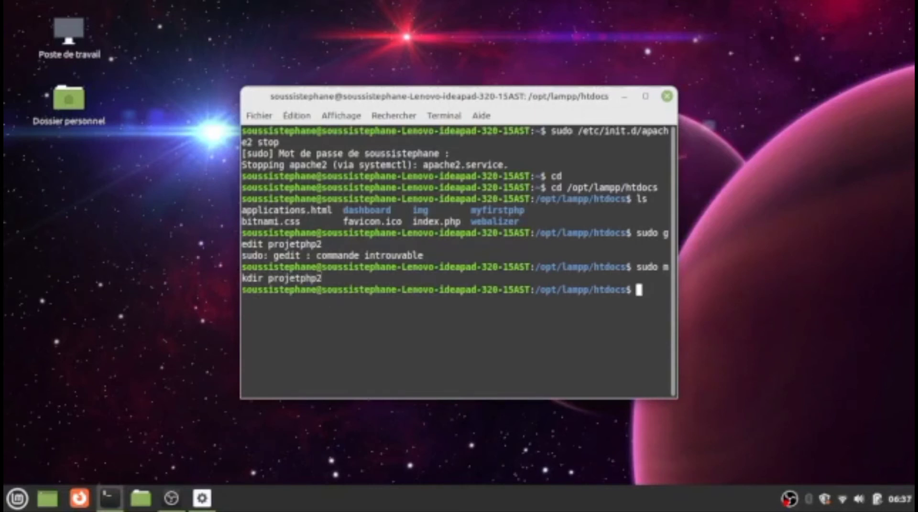
text(ls)
key(Return)
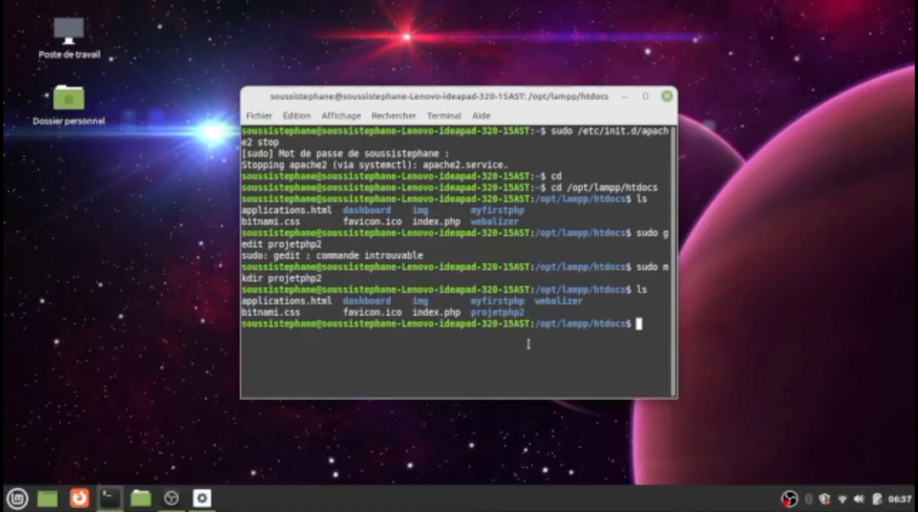
Add execute permission to the projetphp2 folder with sudo chmod +x.
text(sudo chmod)
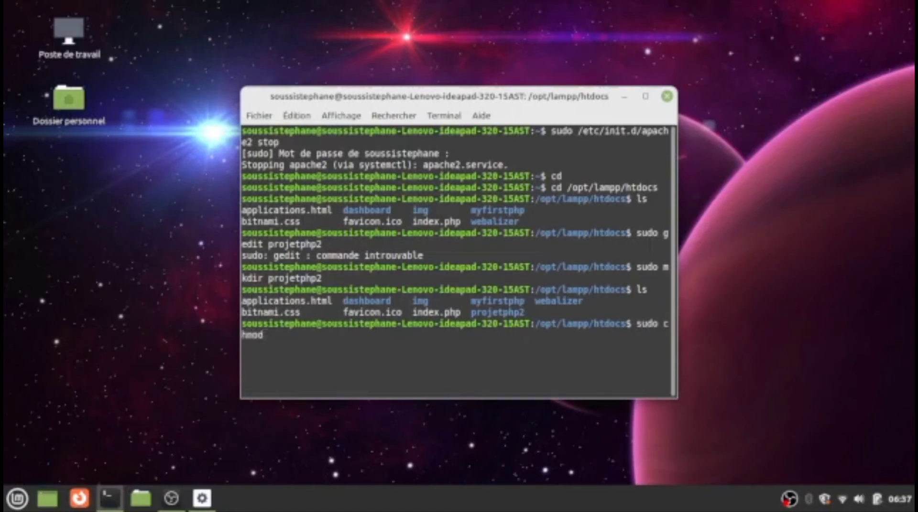
text( +x projetphp2)
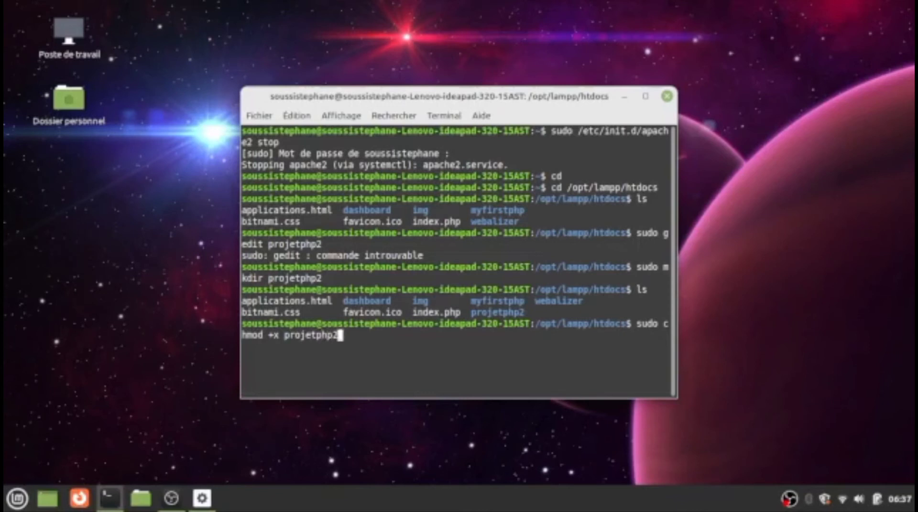
key(Return)
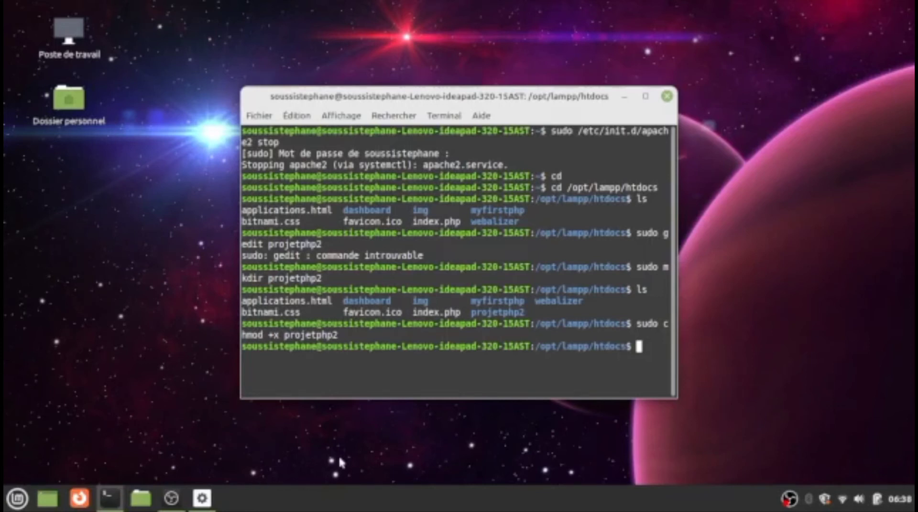
Switch to the XAMPP manager and close the application, confirming the exit.
click(203, 498)
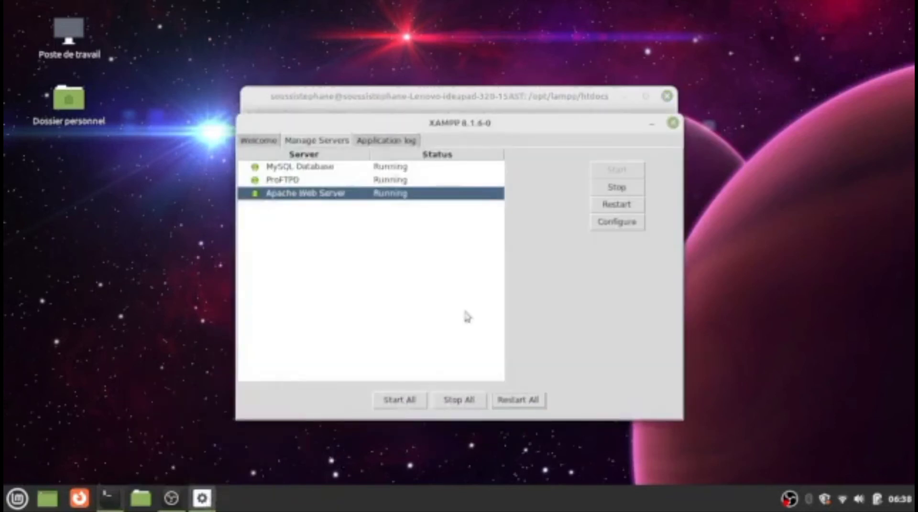
click(673, 122)
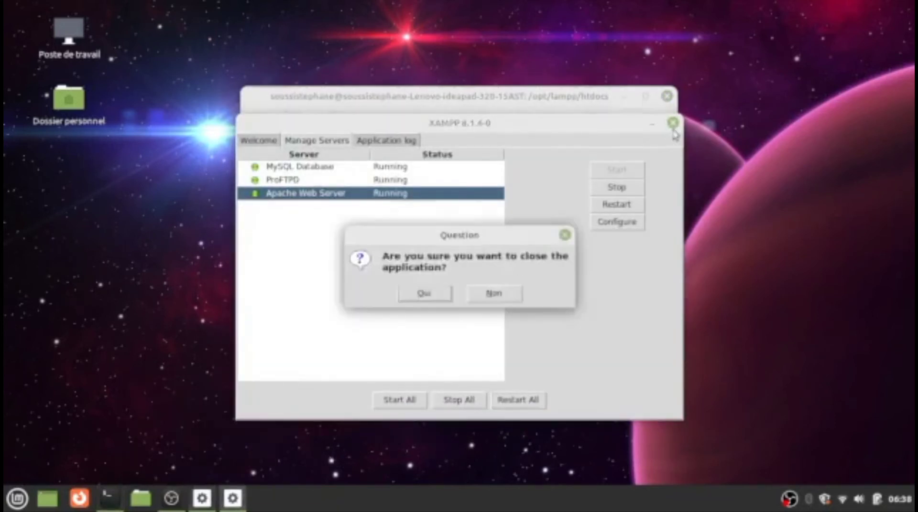
click(423, 293)
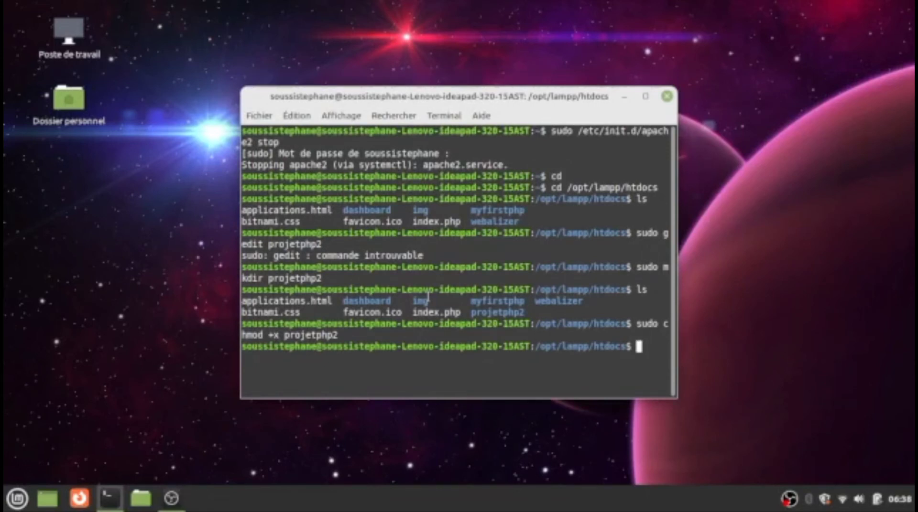
Start the XAMPP servers from the terminal with sudo /opt/lampp/lampp start.
text(sudo)
text(/opt/)
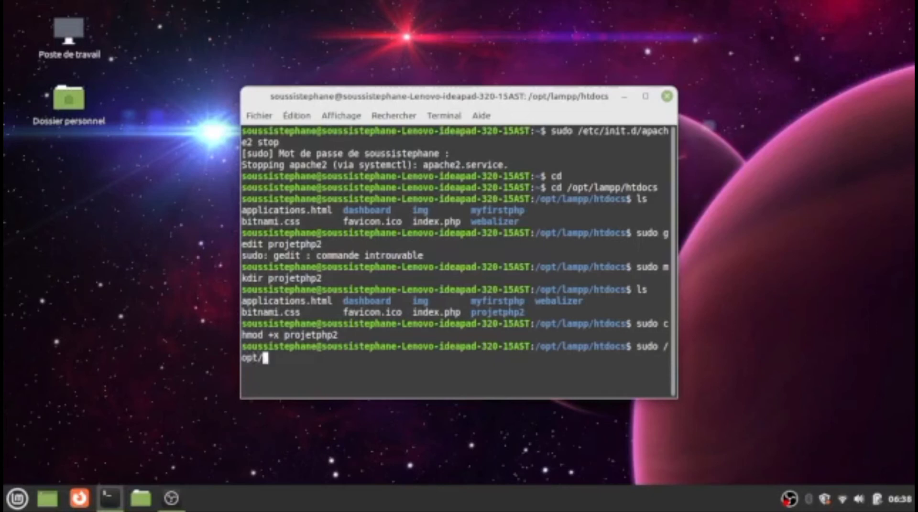
text(lampp/lampp)
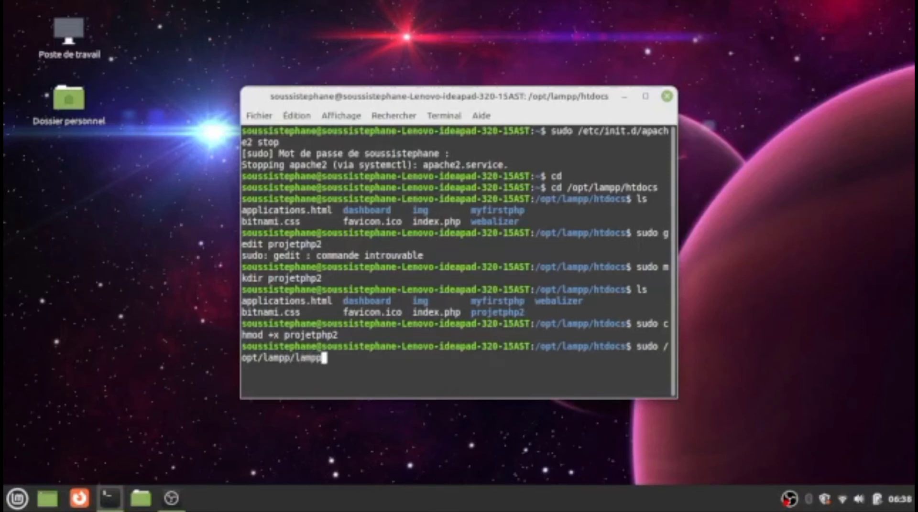
text( start)
key(Return)
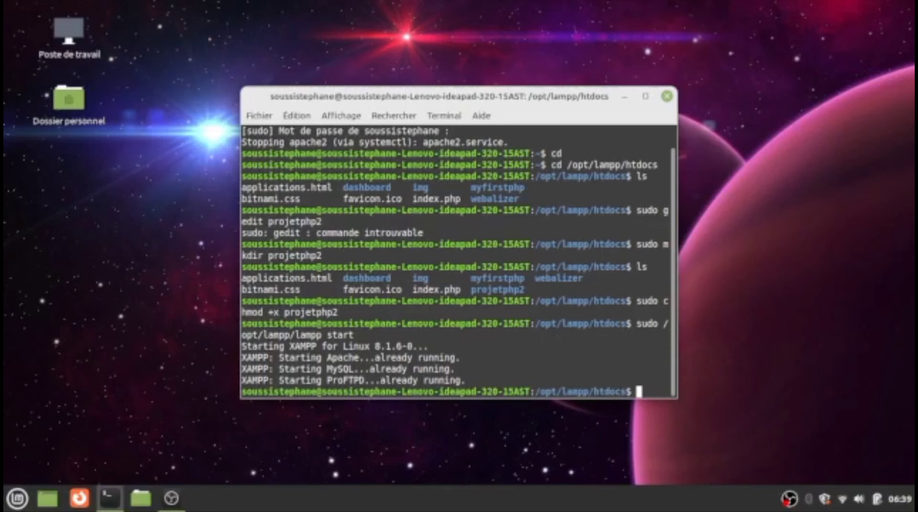
Try to launch the XAMPP manager from the htdocs folder with sudo ./manager-linux-x64.run.
text(sudo .)
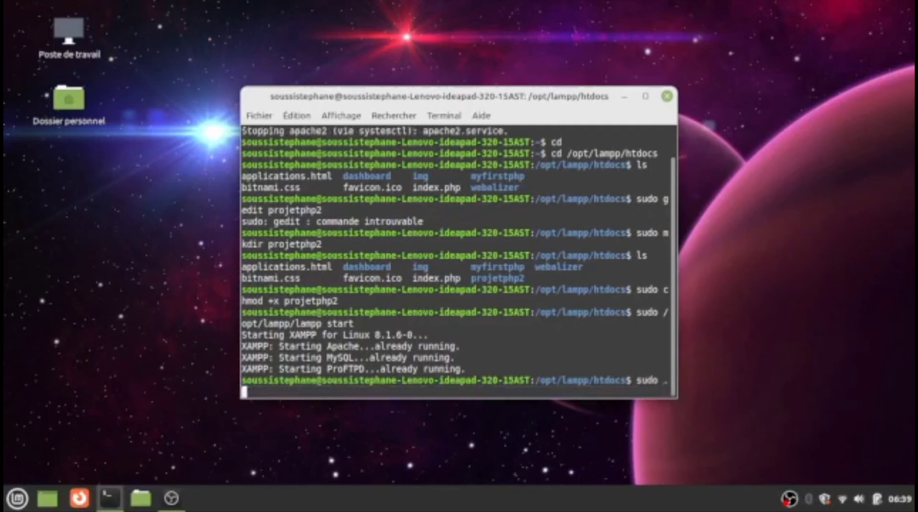
text(/)
text(me)
text(nager)
text(-)
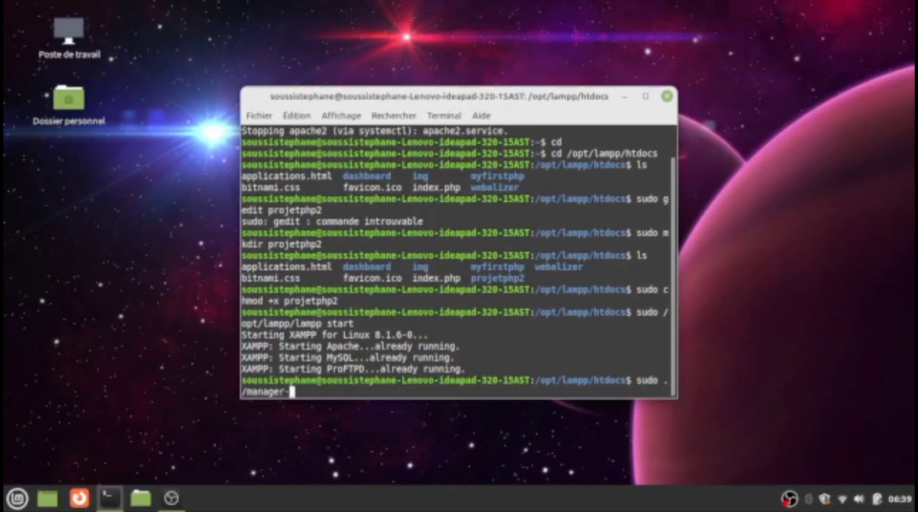
text(linux-x64)
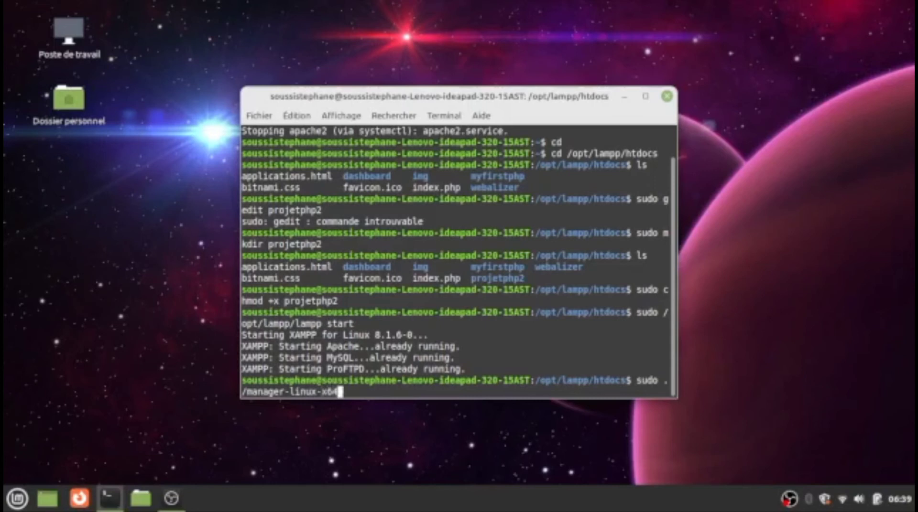
text(.run)
key(Return)
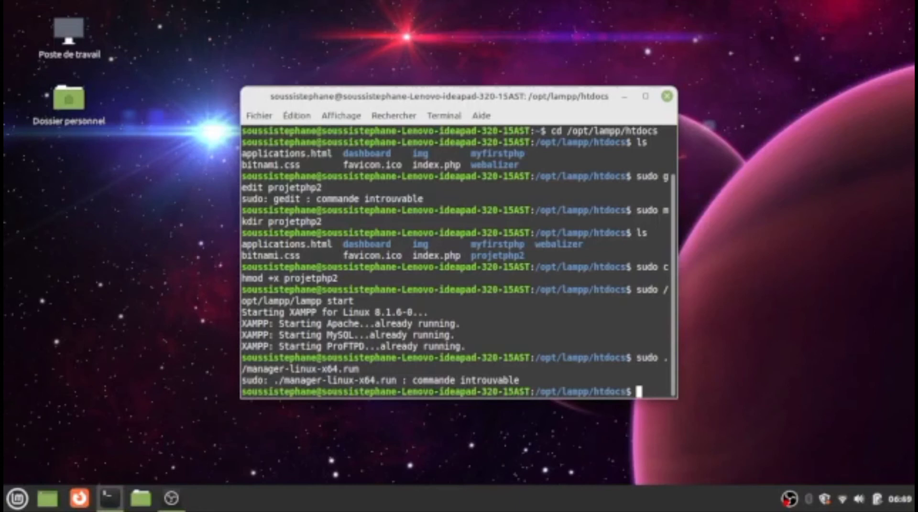
Retry the sudo ./manager-linux-x64.run command from the same folder.
text(sudo)
text(./)
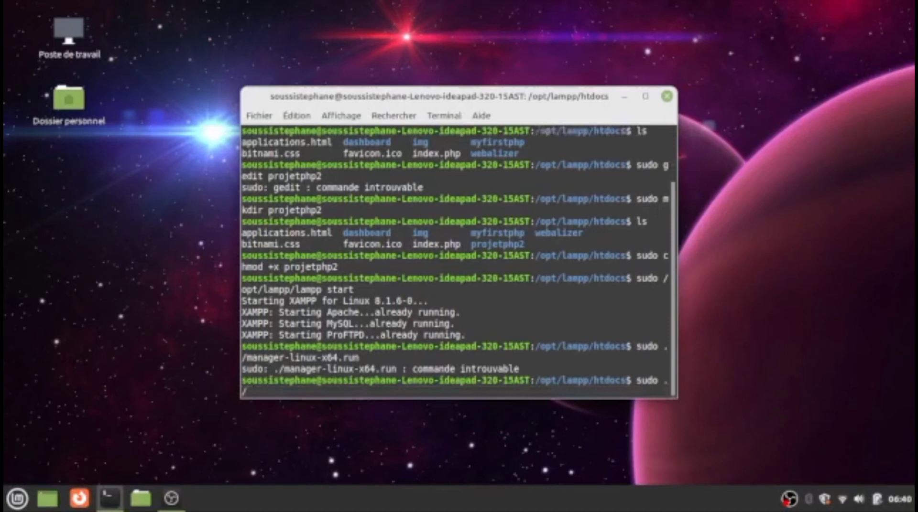
text(manager)
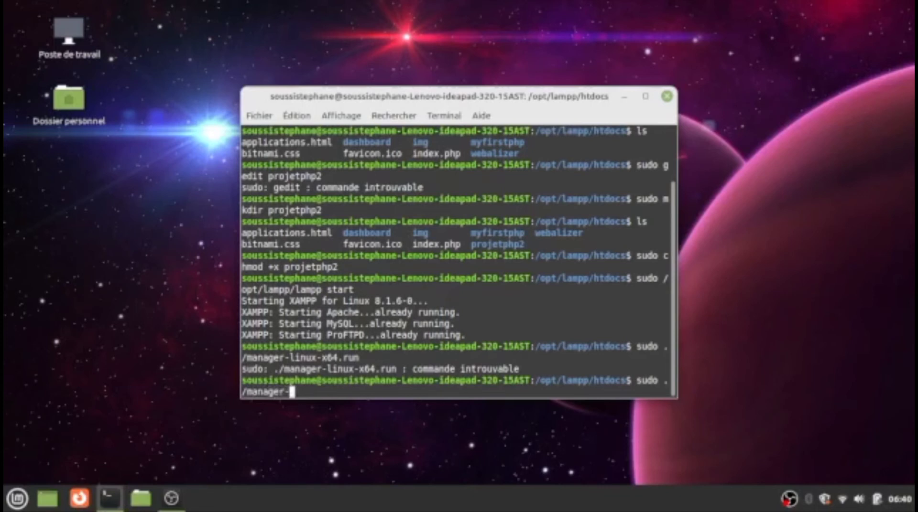
text(-linux-x64)
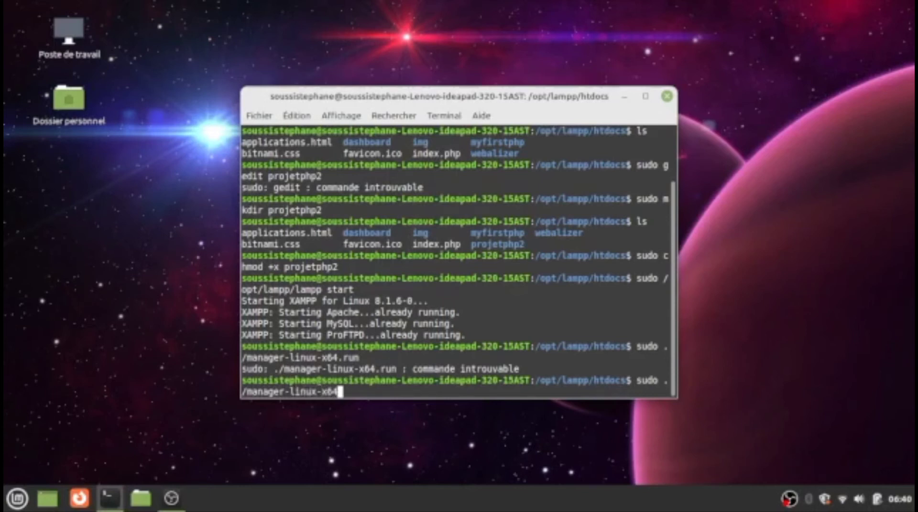
text(.run)
key(Return)
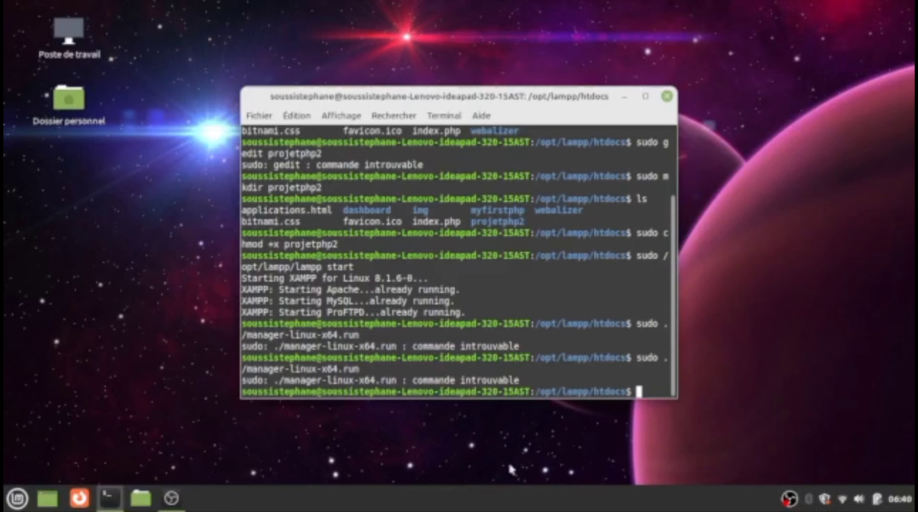
Try to start Visual Studio Code as superuser with sudo code, and again with sudo --user-data-dir code --no-sandbox.
text(sudo code)
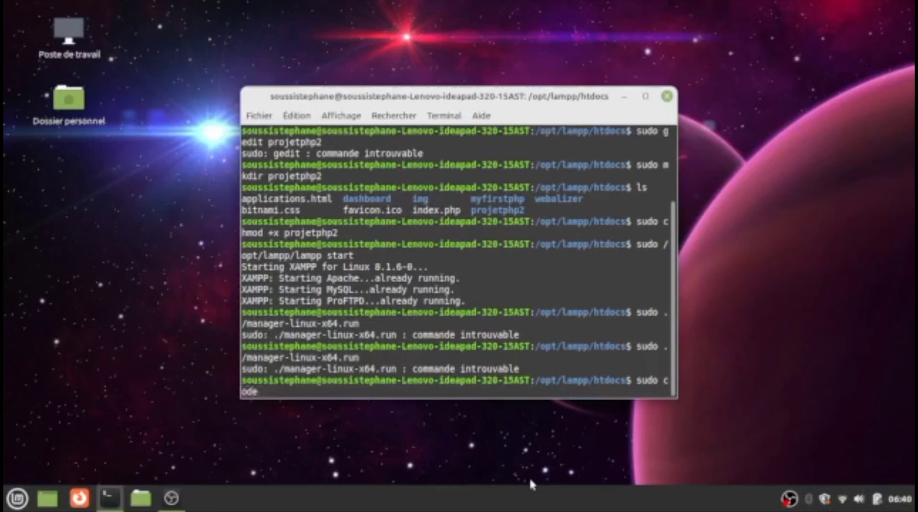
key(Return)
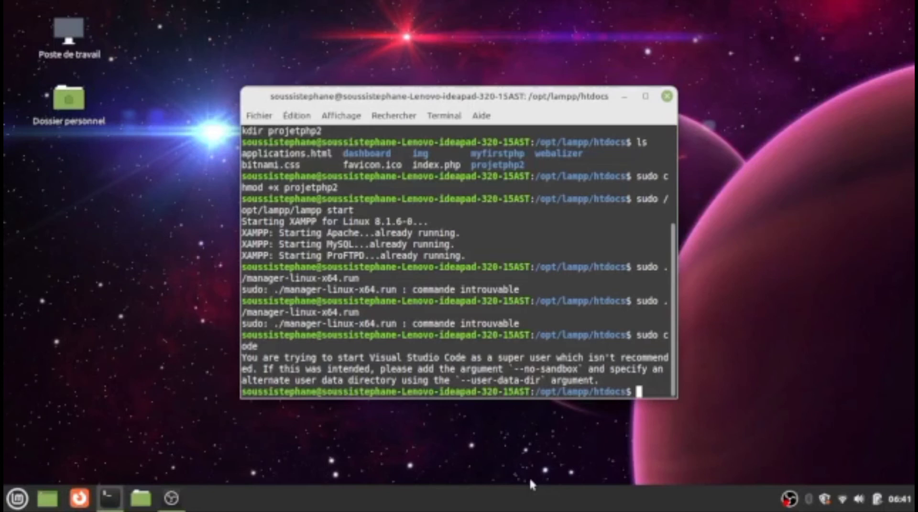
text(sudo --user)
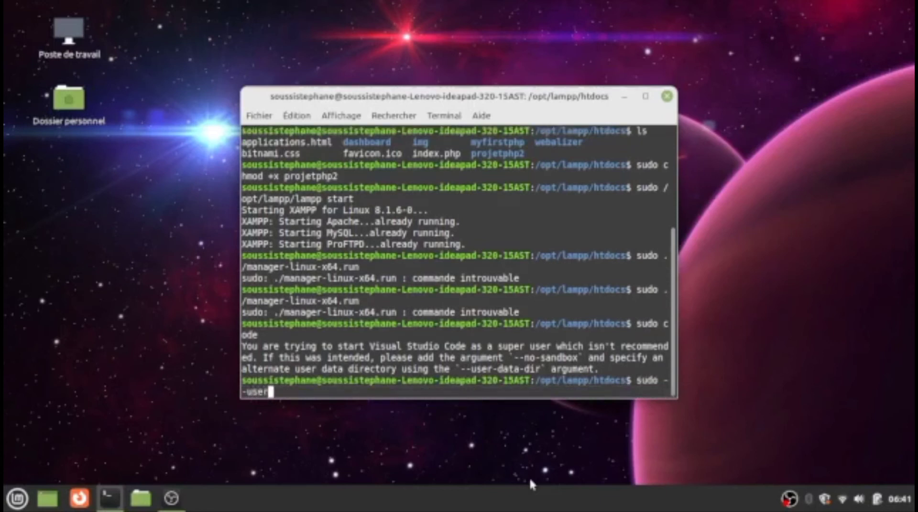
text(-data-dir)
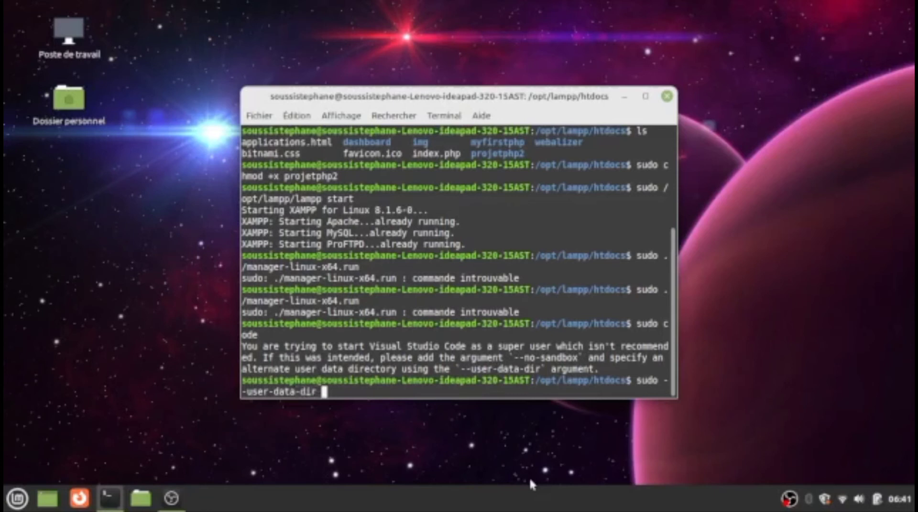
text( code --no-san)
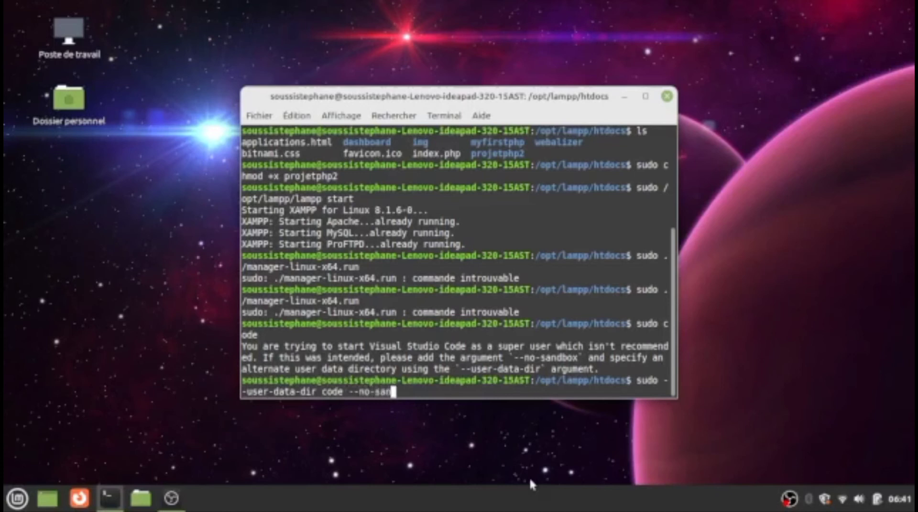
text(dbox)
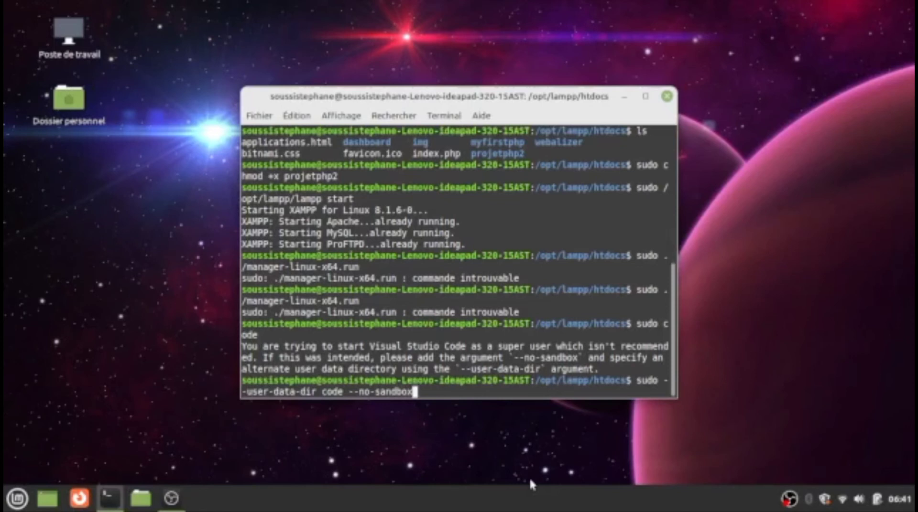
key(Return)
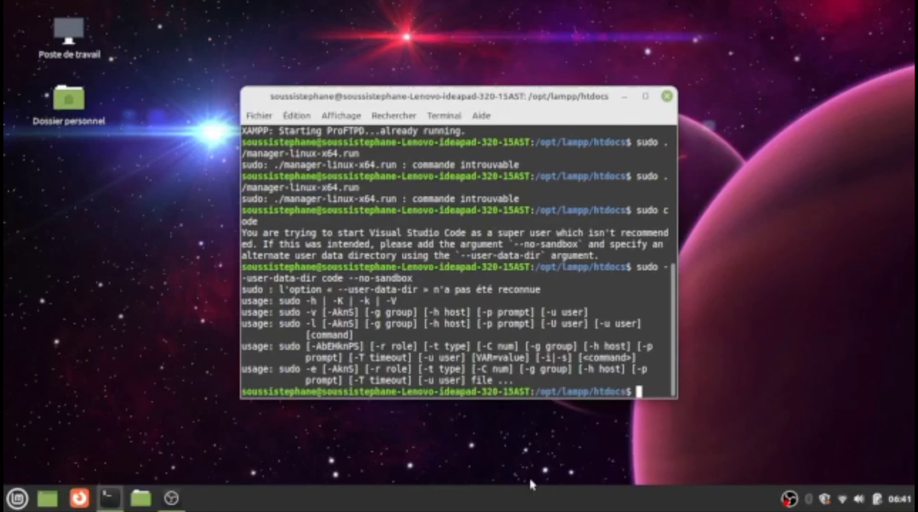
Launch Visual Studio Code from the terminal without sudo and browse to the home directory's webdev folder in its open-folder dialog.
text(code)
key(Return)
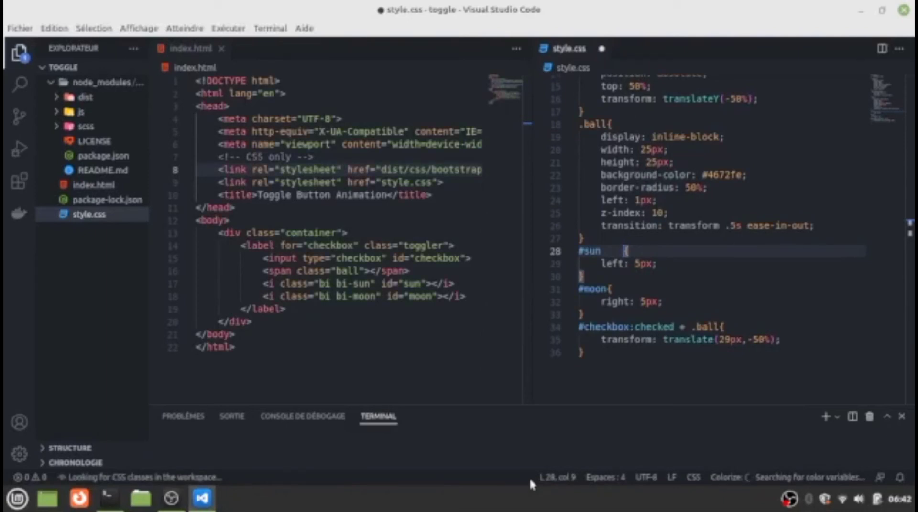
click(20, 29)
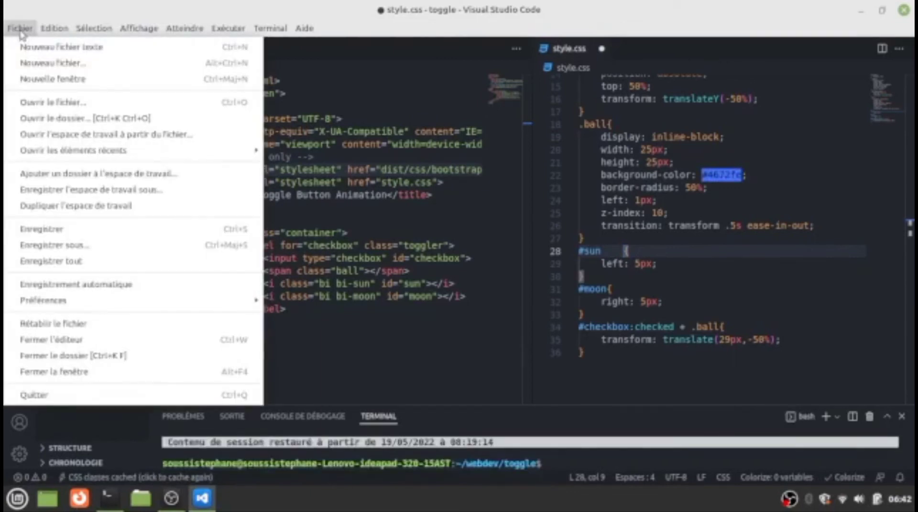
click(45, 118)
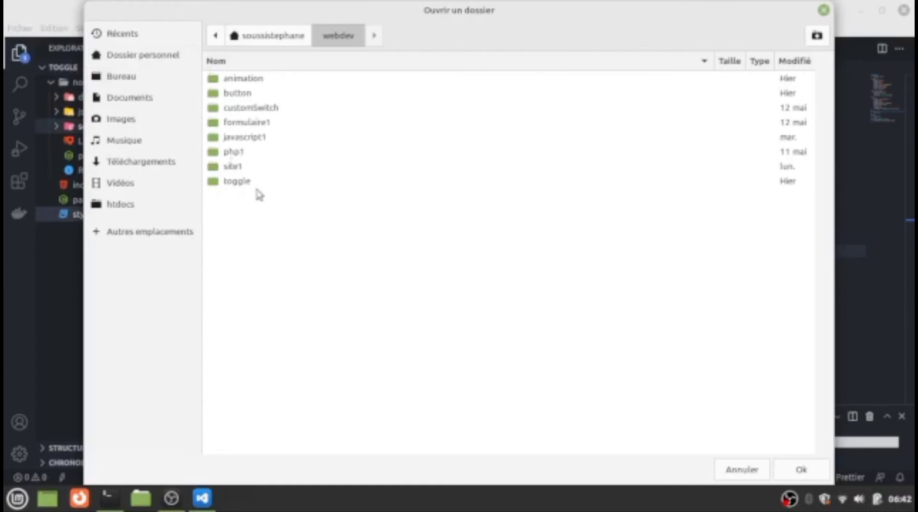
click(142, 56)
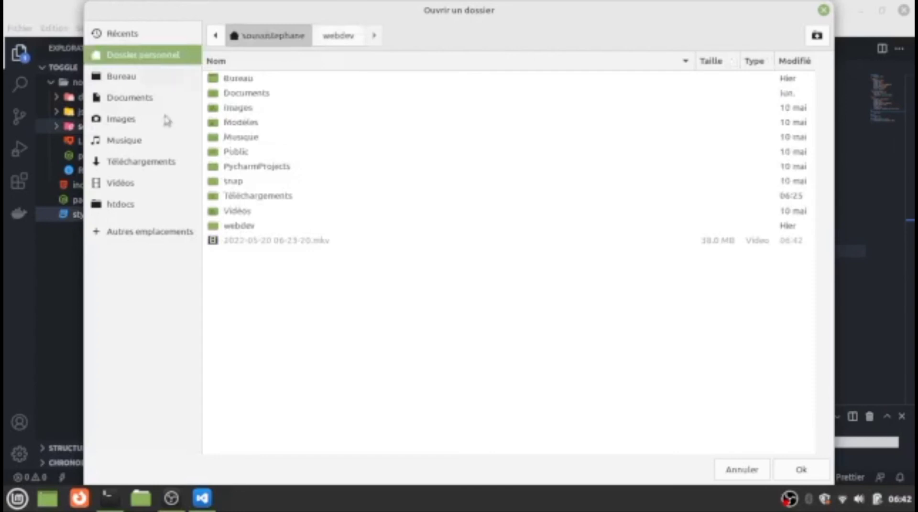
double_click(236, 230)
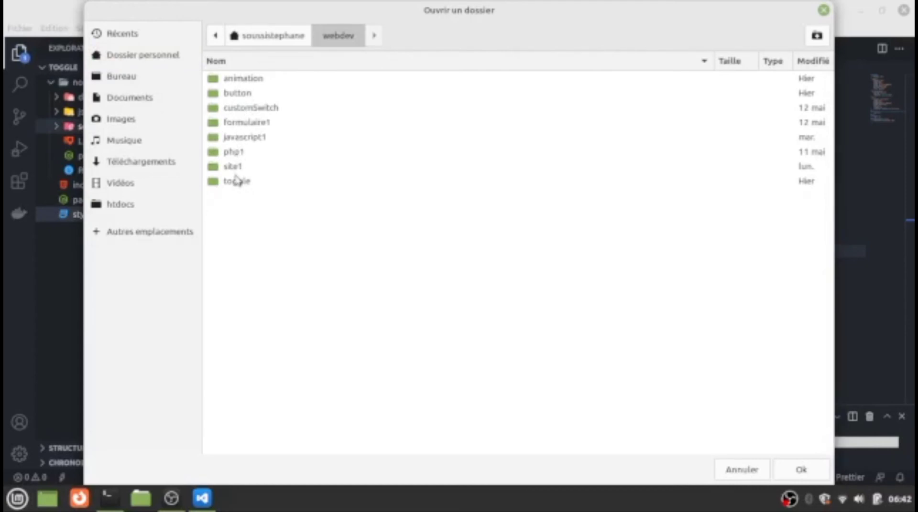
Switch to the terminal and close its window.
click(109, 498)
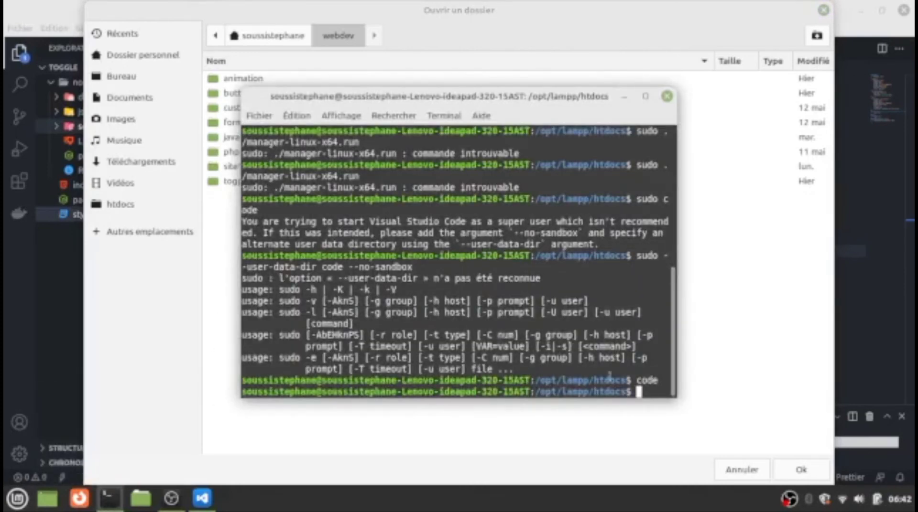
click(667, 96)
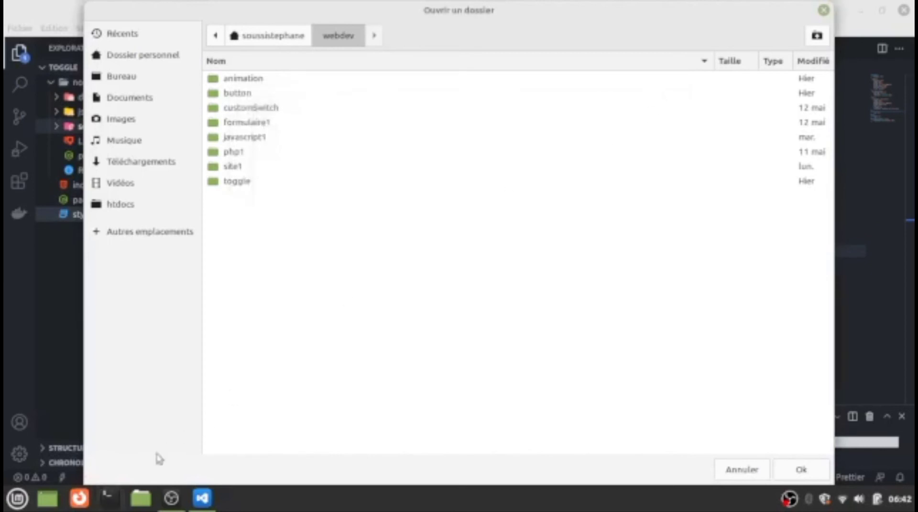
Open a new terminal, list the home directory, and move into Téléchargements to list its contents.
click(109, 497)
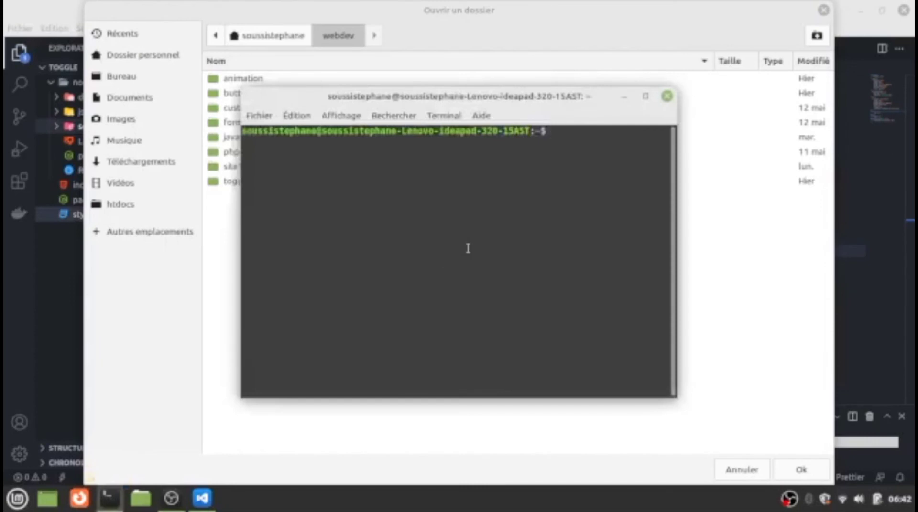
text(ls)
key(Return)
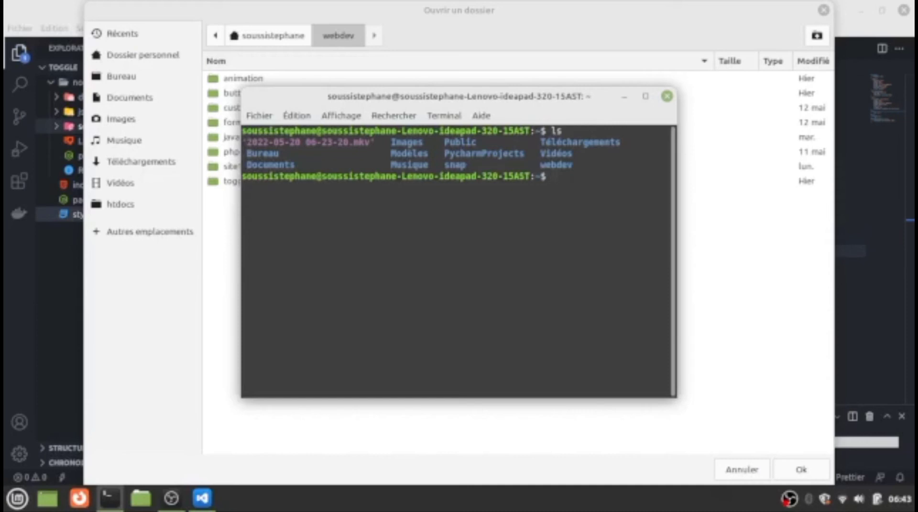
text(cd Téléchar)
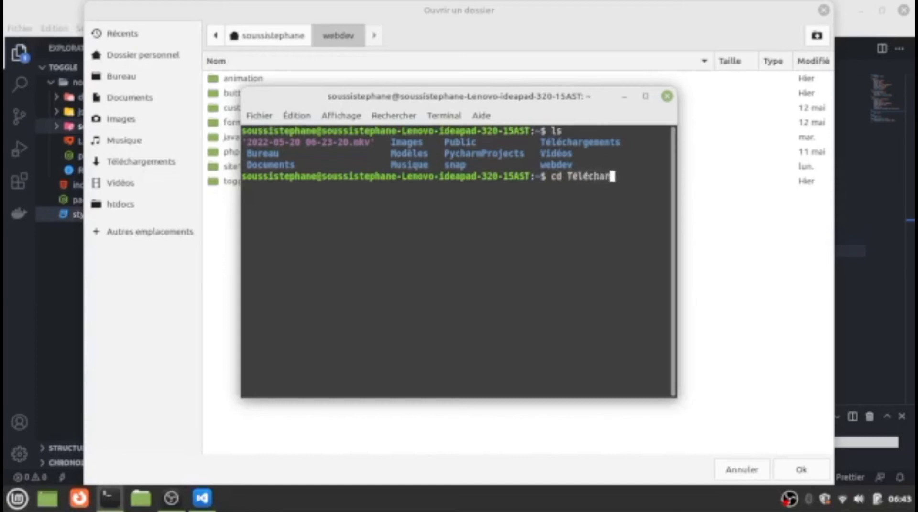
text(gements)
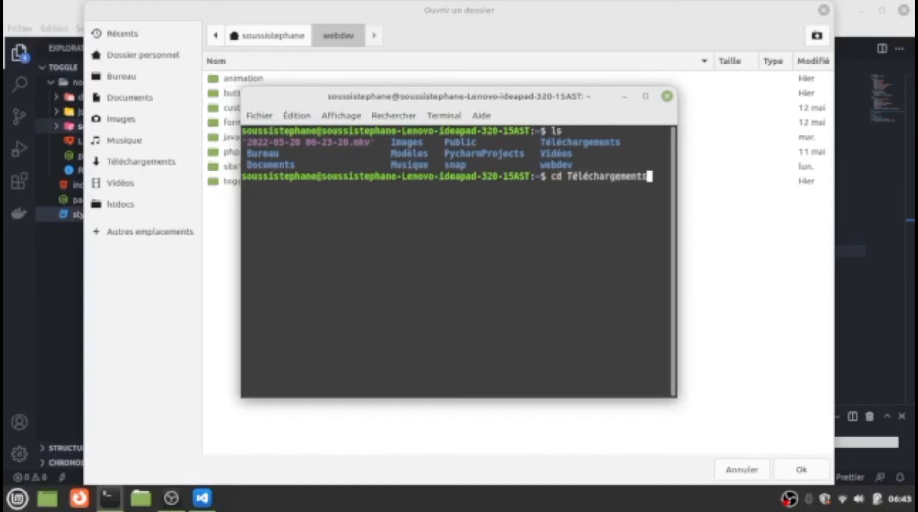
key(Return)
text(ls)
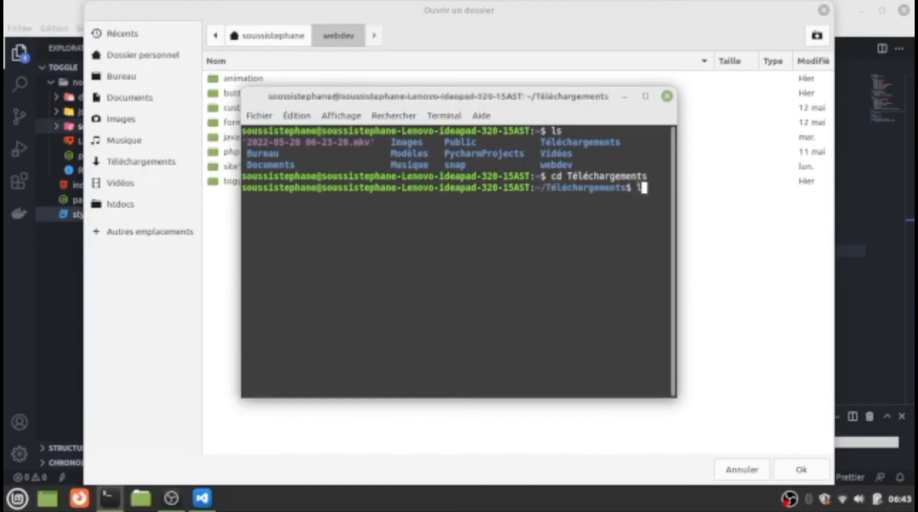
key(Return)
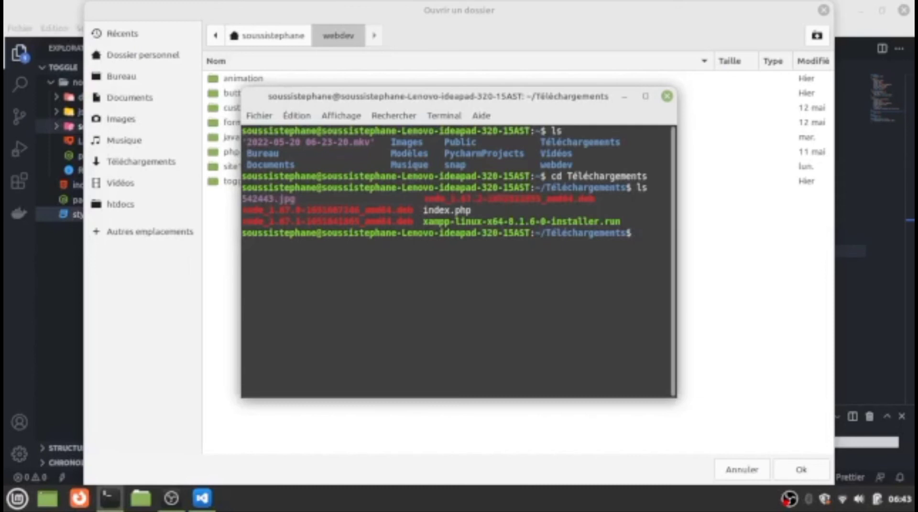
Return to the home directory and list it, list the contents of the webdev folder, and close the terminal.
text(cd ..)
key(Return)
text(ls)
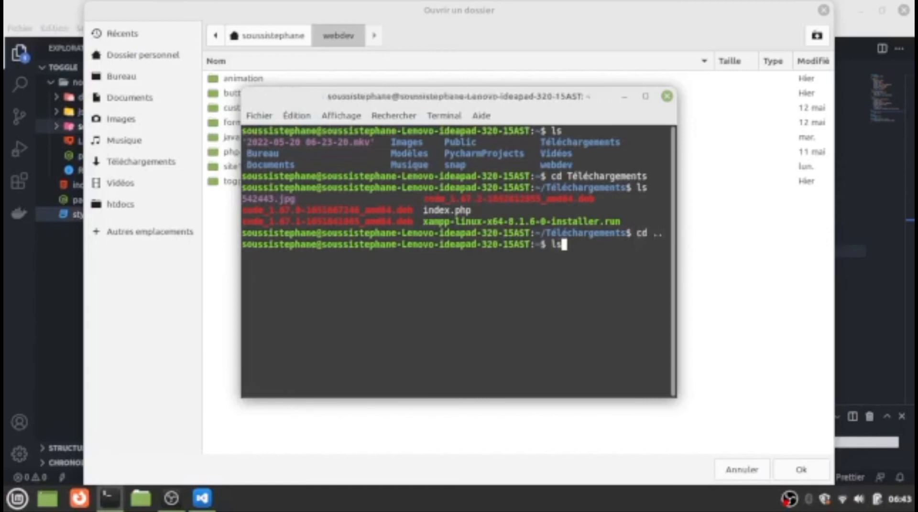
key(Return)
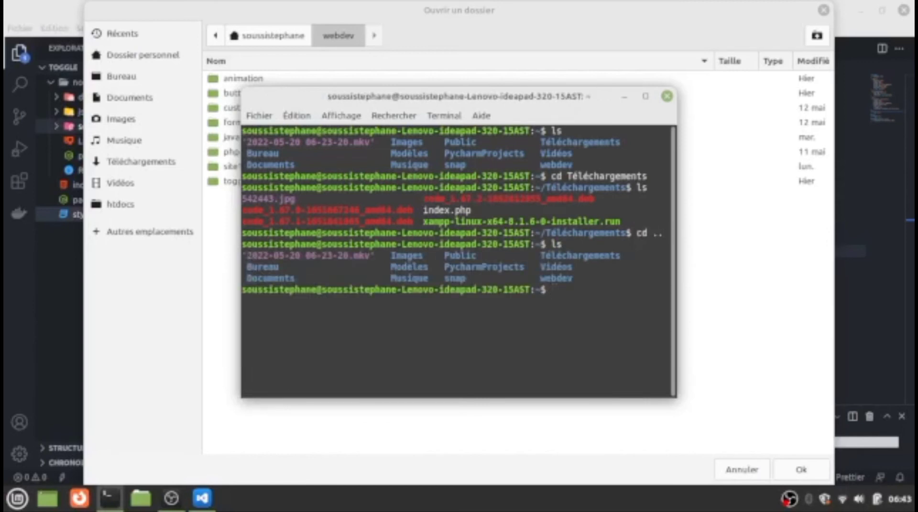
text(cd webdev)
key(Return)
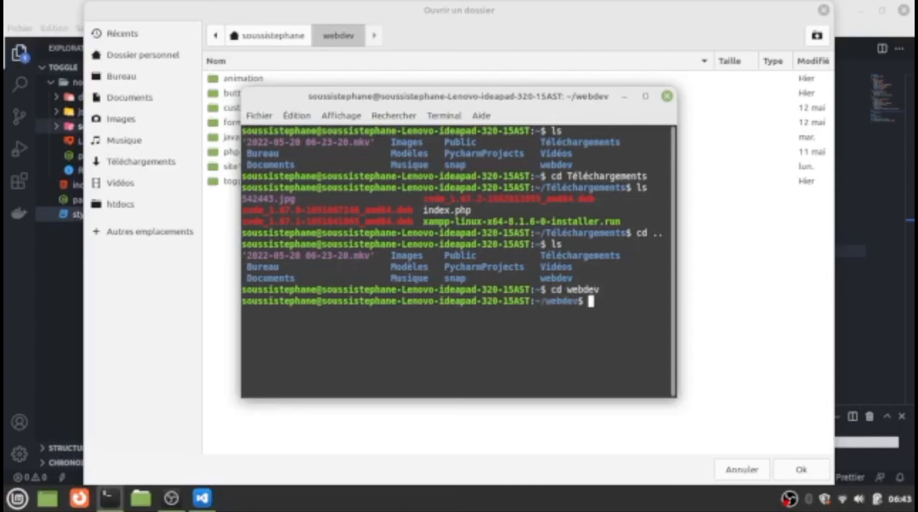
text(s)
key(Return)
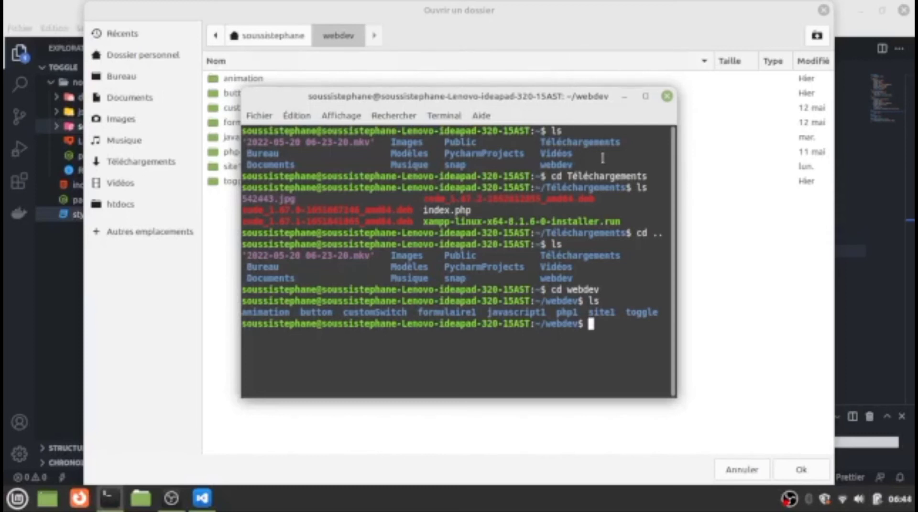
click(667, 97)
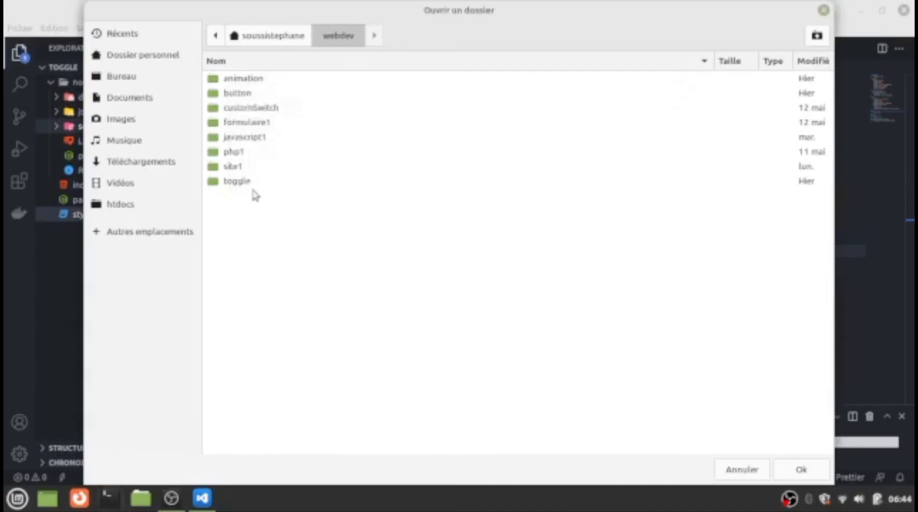
Browse the computer's other locations in the open-folder dialog, viewing the OS drive and the media folder.
click(117, 232)
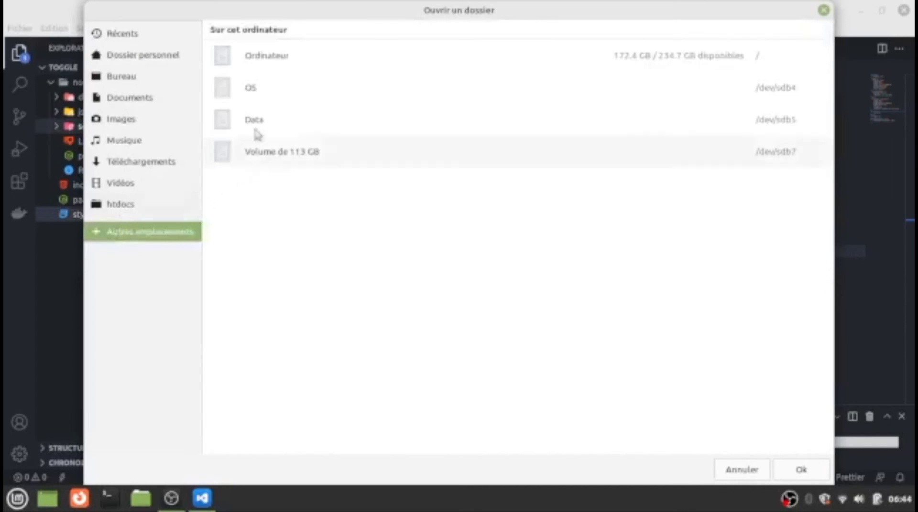
click(243, 87)
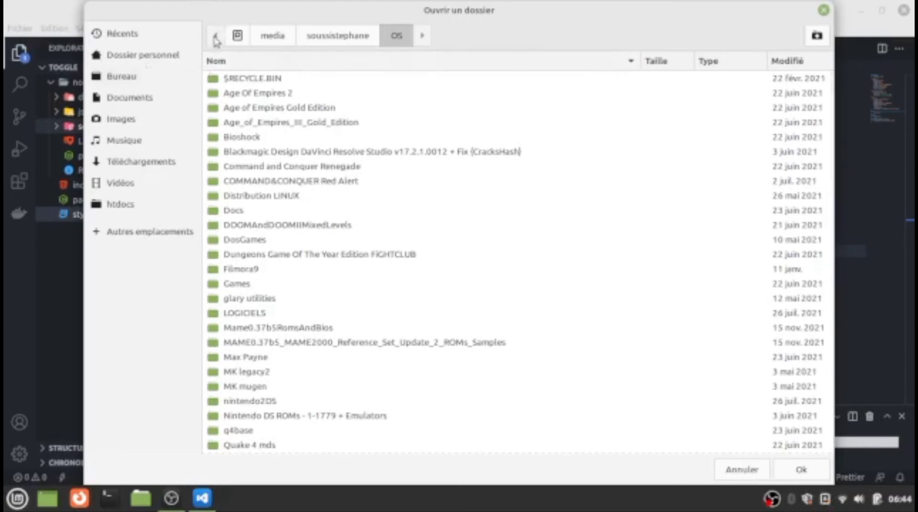
click(286, 41)
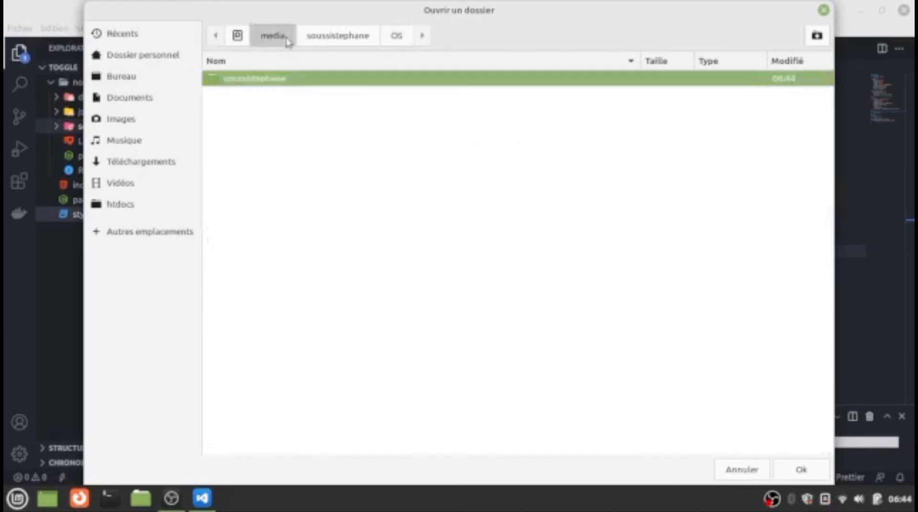
Choose the projetphp2 folder in /opt/lampp/htdocs as the folder to open.
click(116, 206)
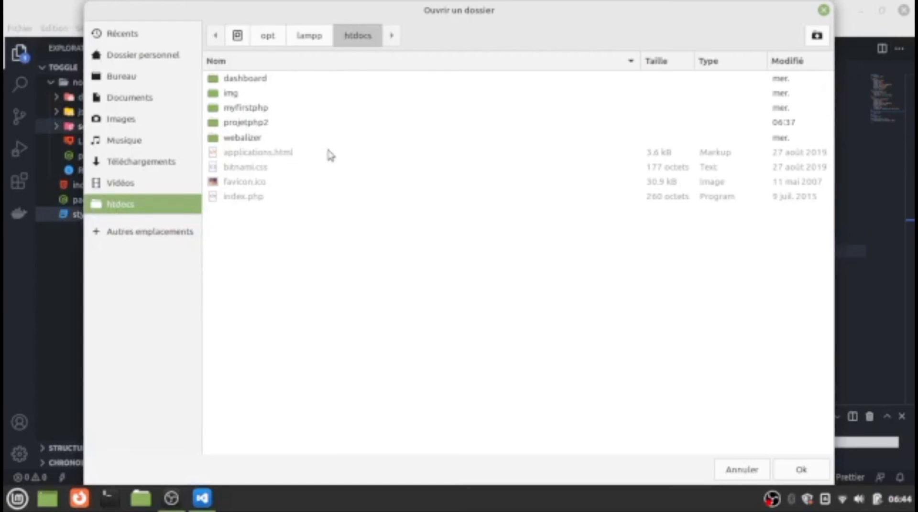
click(244, 125)
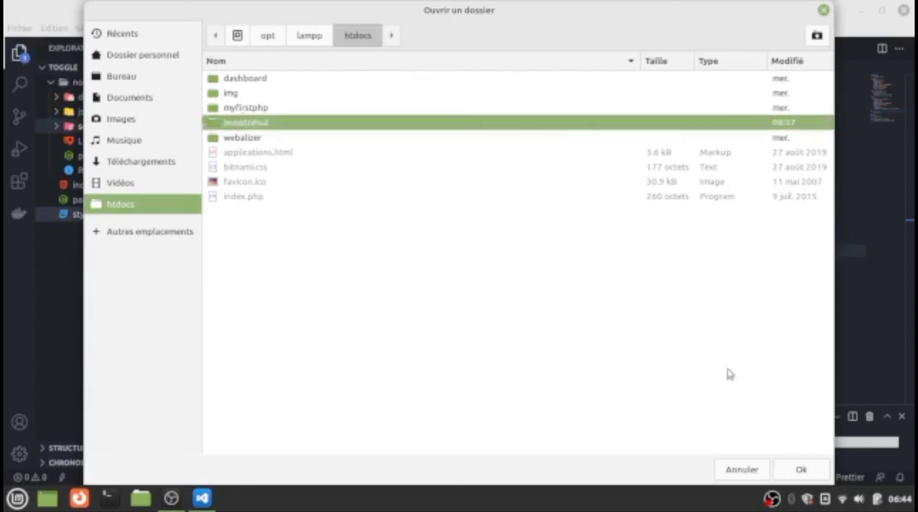
click(815, 470)
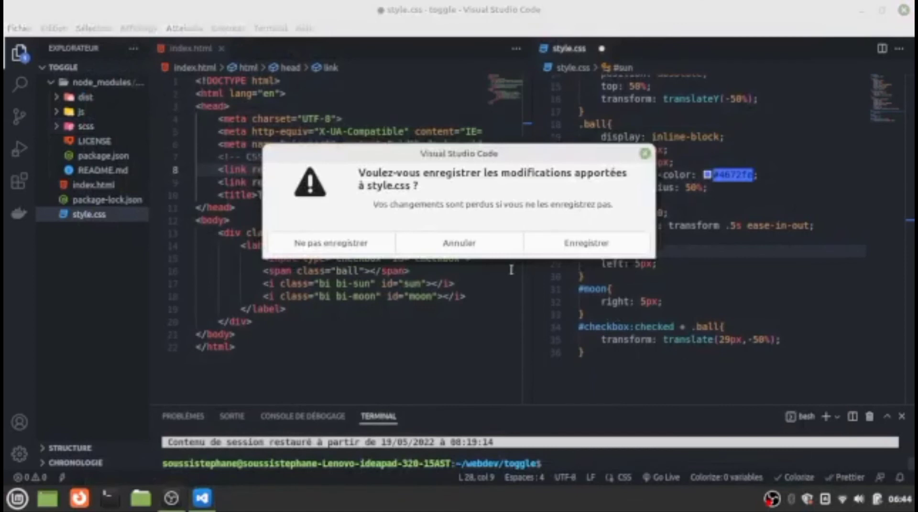
Save the pending changes to style.css, retrying as superuser and authenticating with the account password.
click(567, 243)
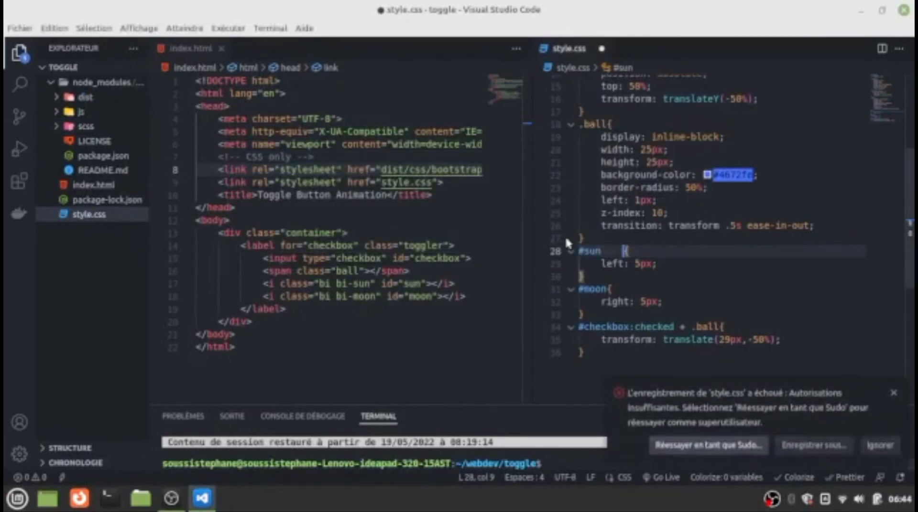
click(684, 447)
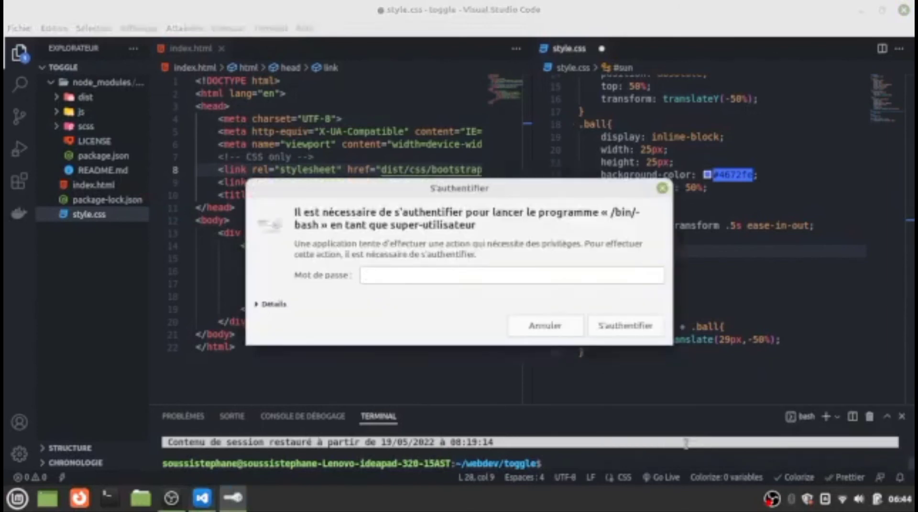
text(*********)
key(Return)
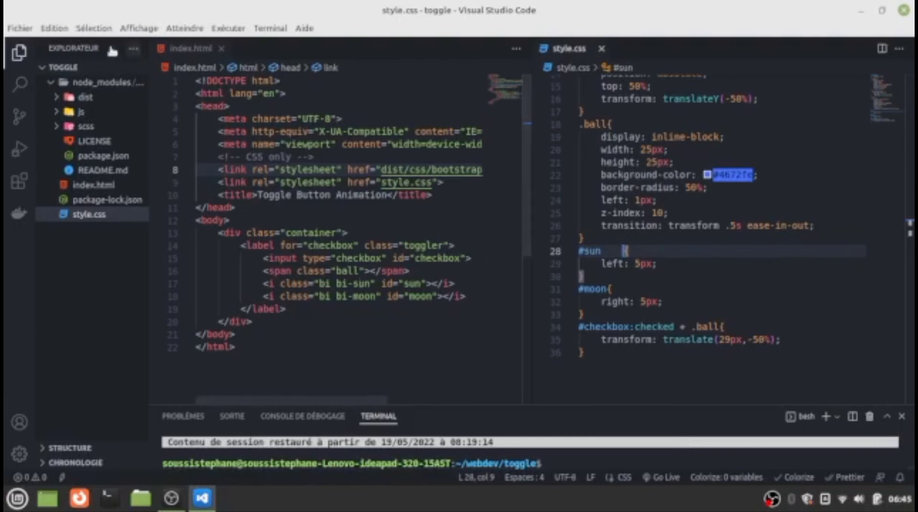
Open the projetphp2 folder from /opt/lampp/htdocs in the editor.
click(17, 31)
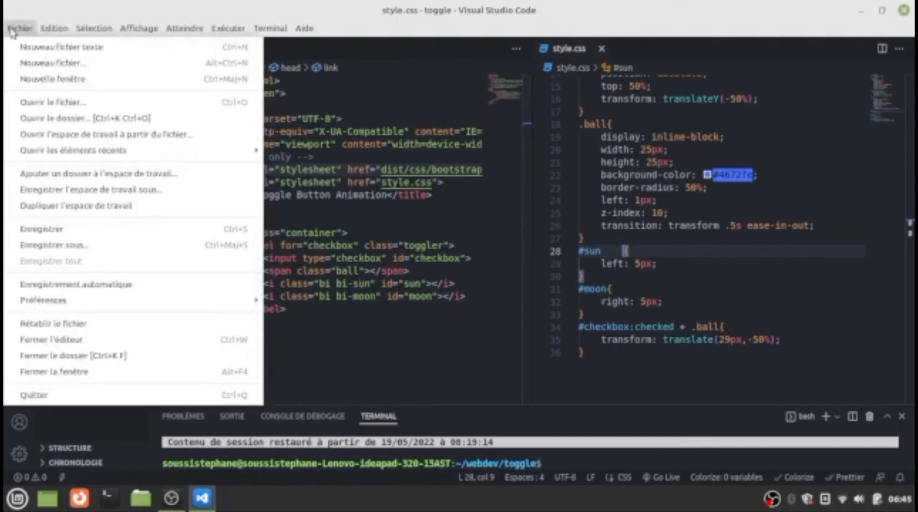
click(56, 124)
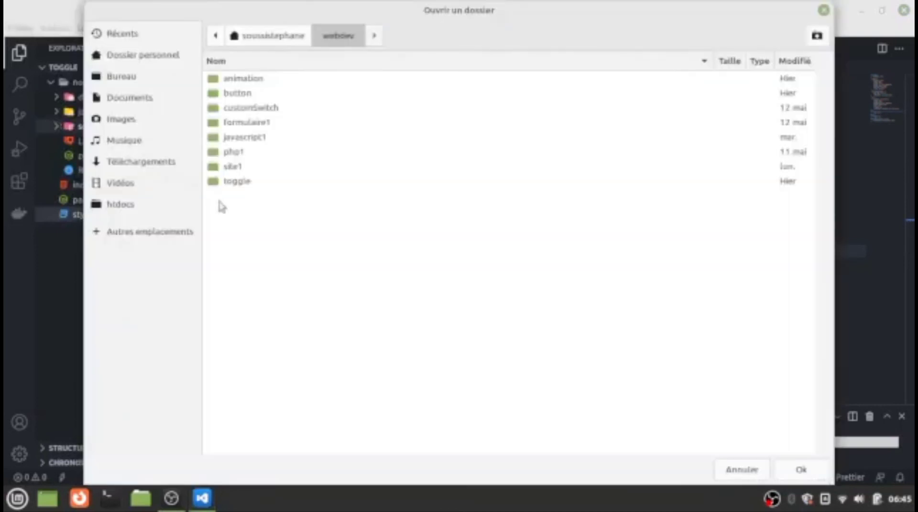
click(134, 205)
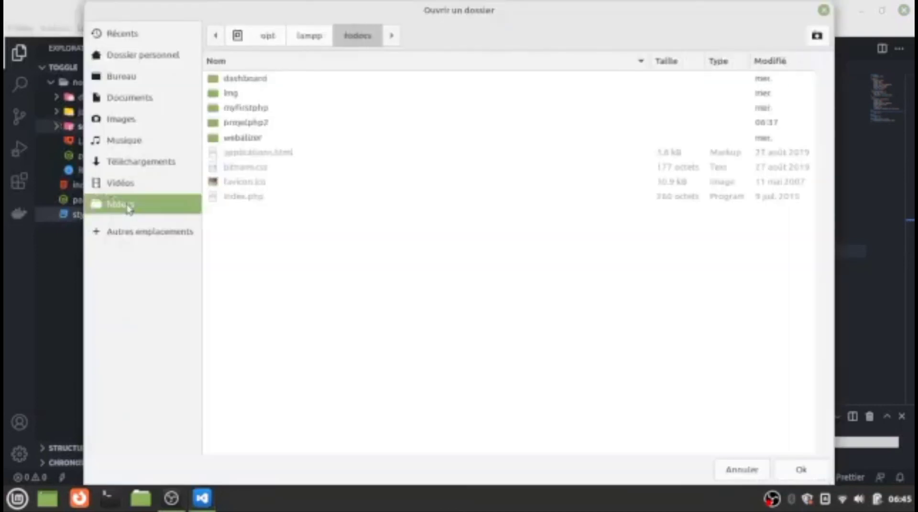
click(246, 123)
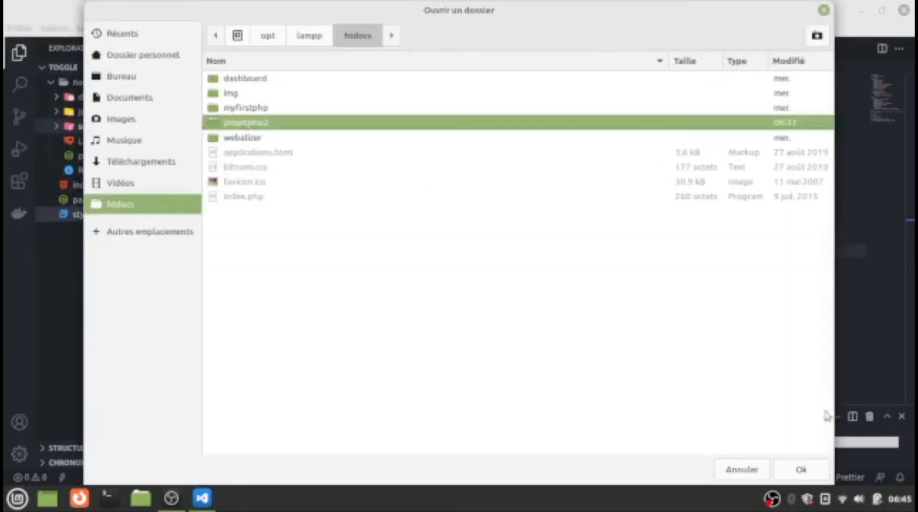
click(810, 472)
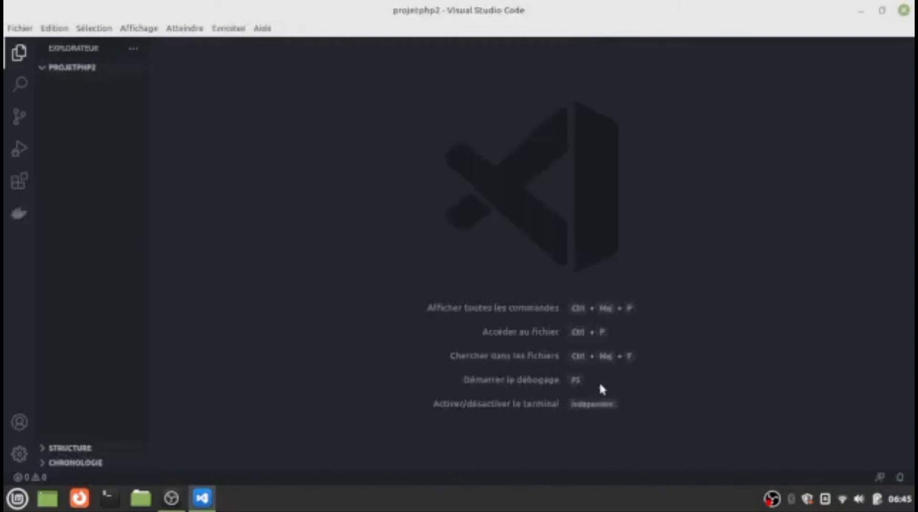
Try to create an index.php file in the projetphp2 folder, retry once, and dismiss the notification.
mouse_move(97, 71)
click(91, 68)
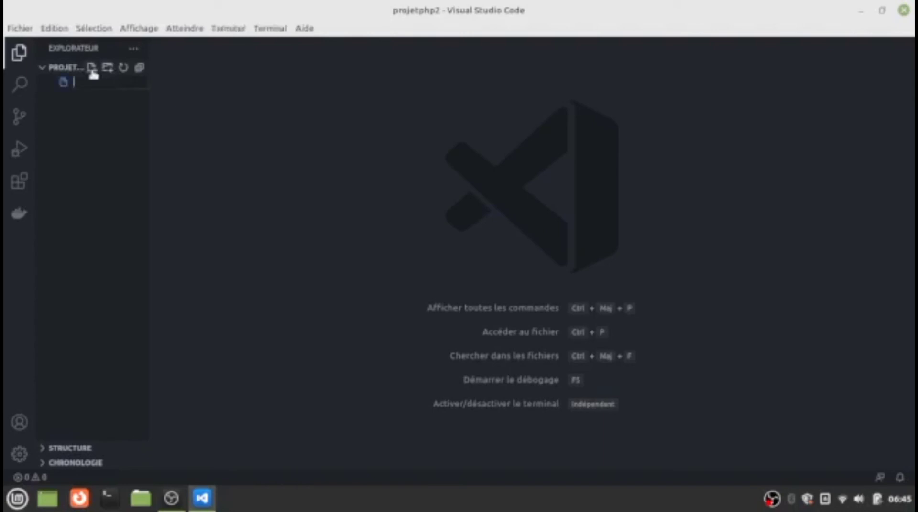
text(index.)
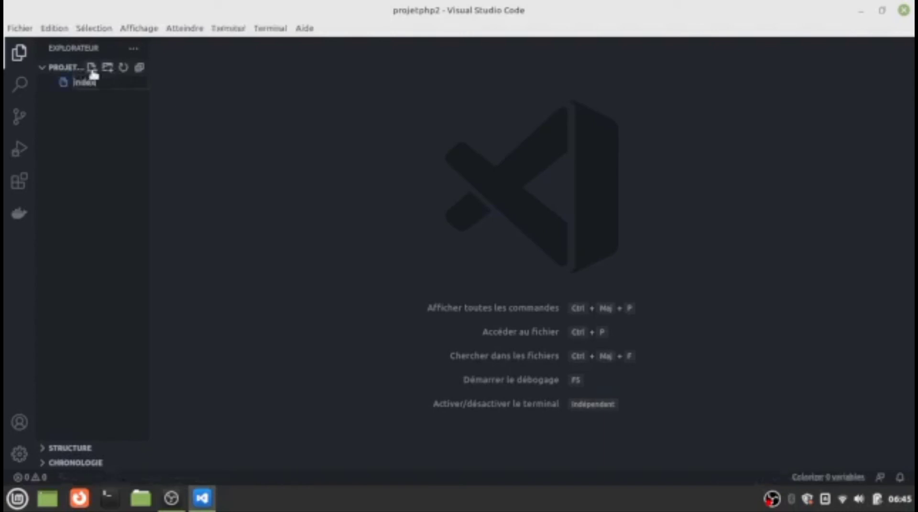
text(php)
key(Return)
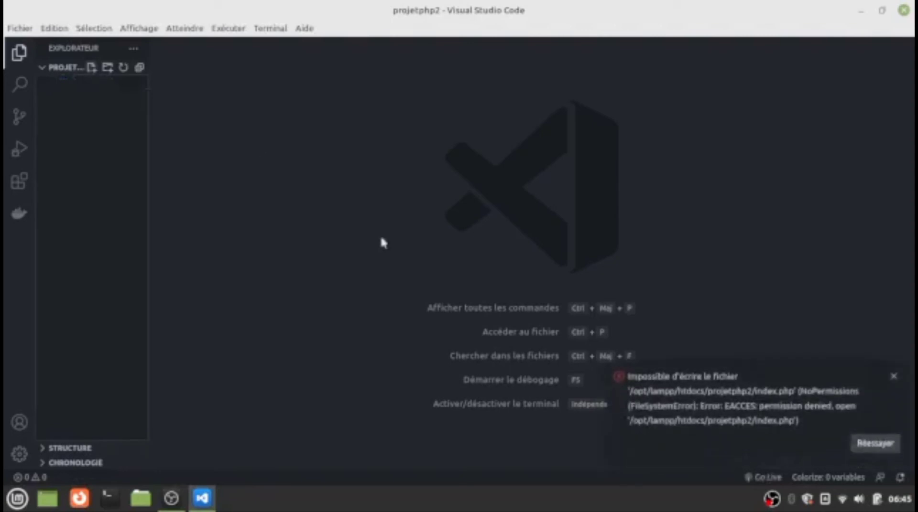
click(867, 446)
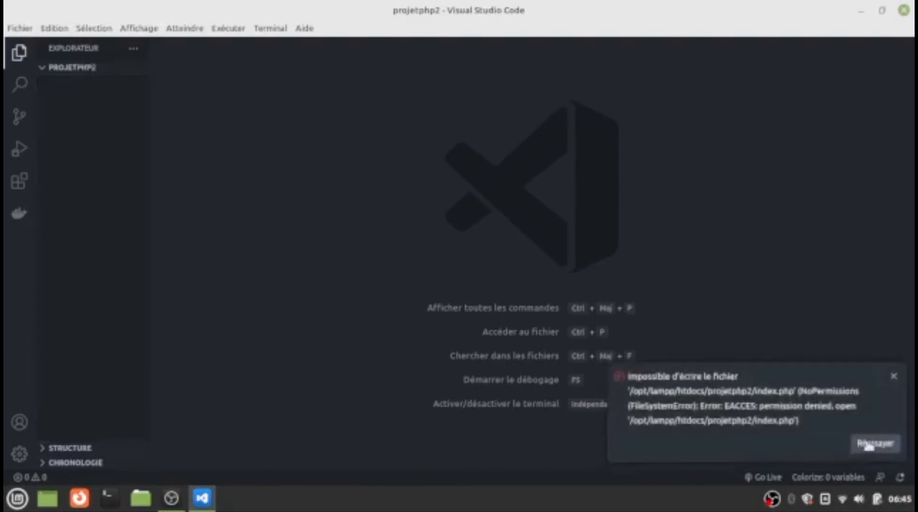
click(892, 377)
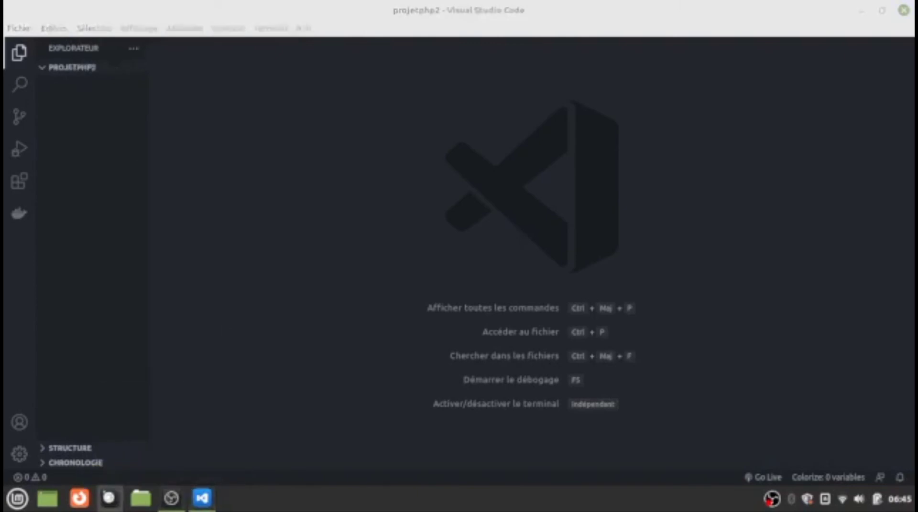
Open a new terminal, change to the /opt/lampp/htdocs directory, and list its contents.
click(109, 500)
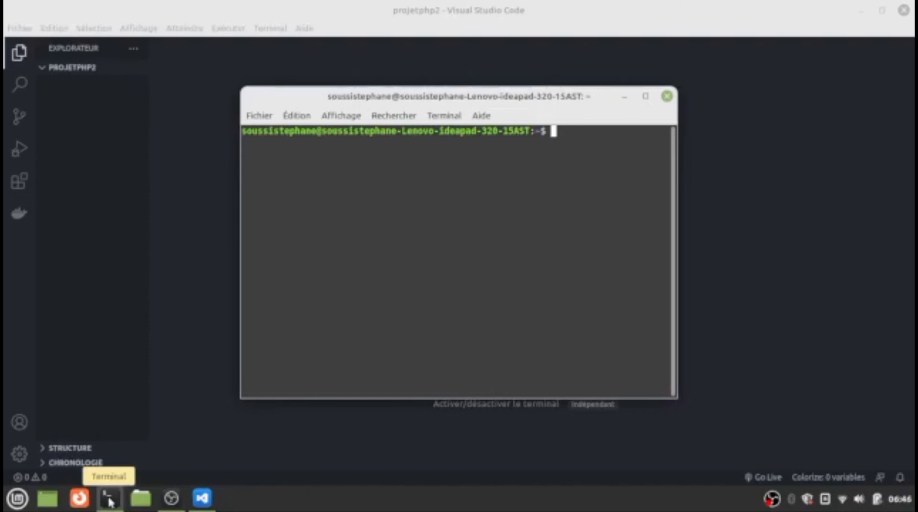
text(cd /opt/)
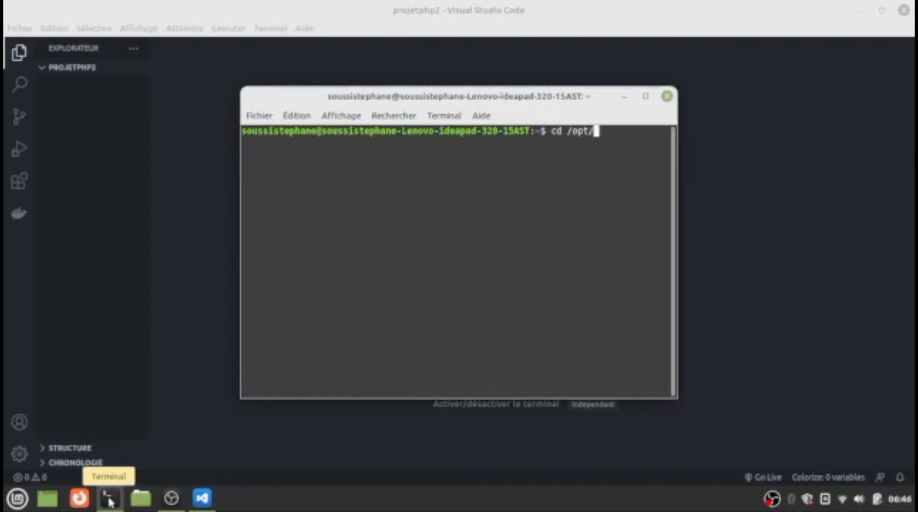
text(lampp)
key(Tab)
text(ht)
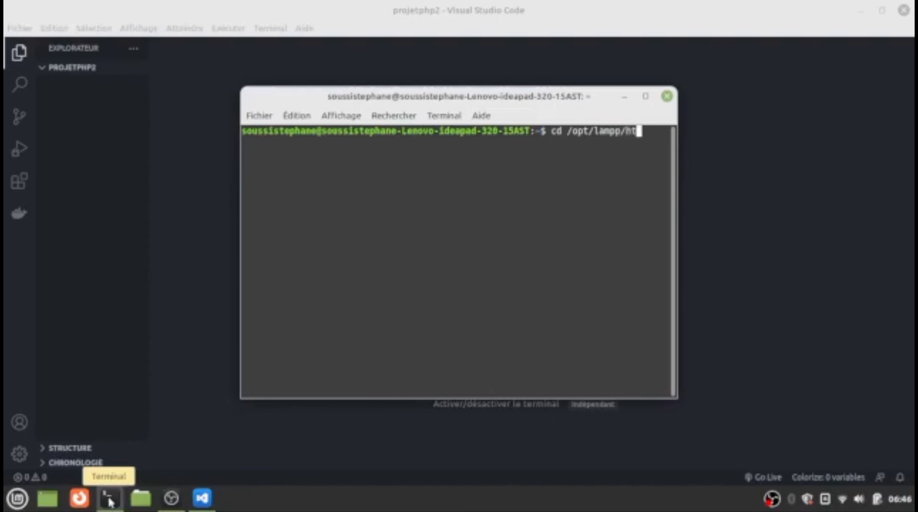
text(docs)
key(Return)
text(ls)
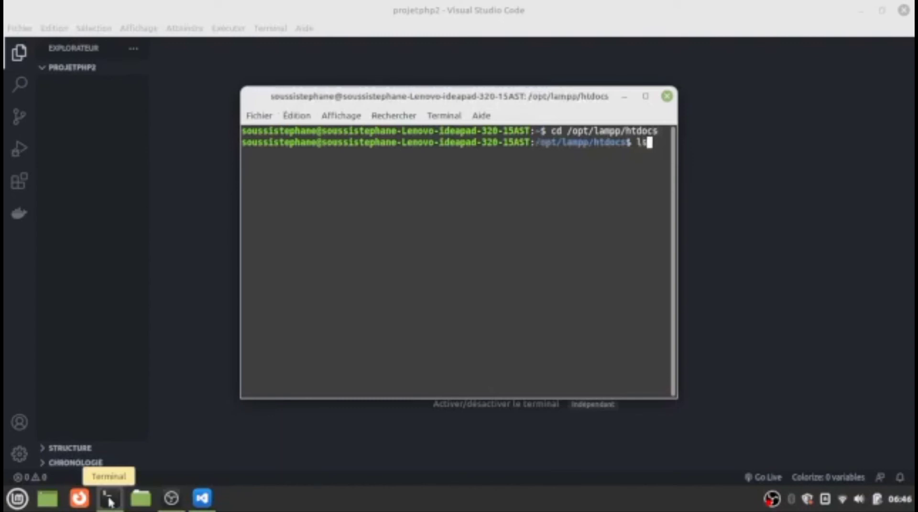
key(Return)
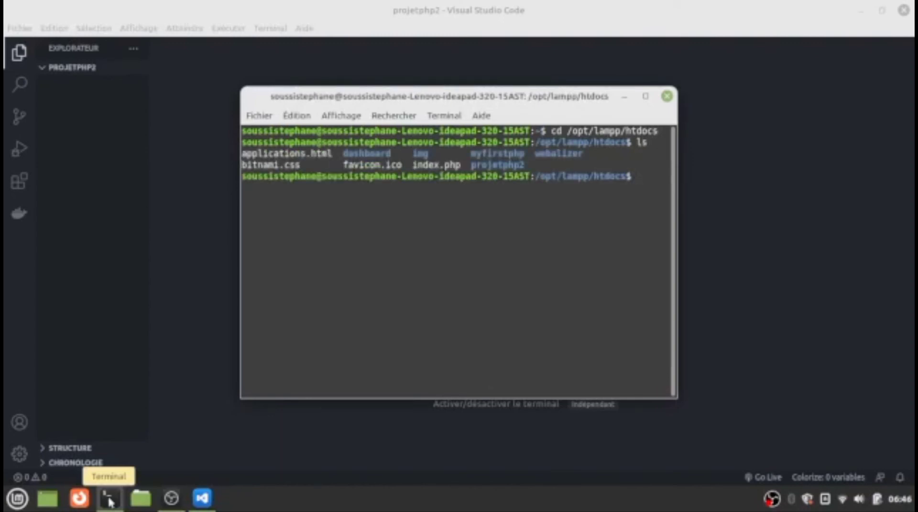
Change to the projetphp2 directory in the terminal and list its contents.
text(cd projet)
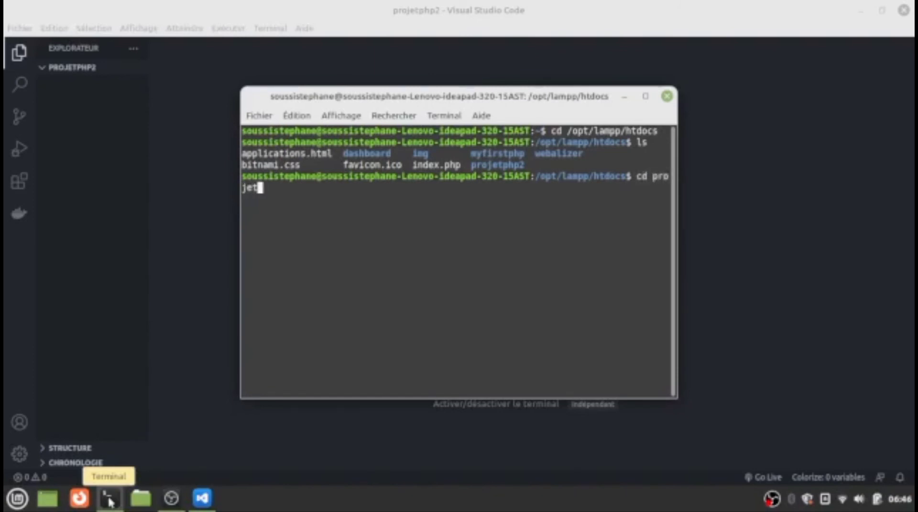
text(php2)
key(Return)
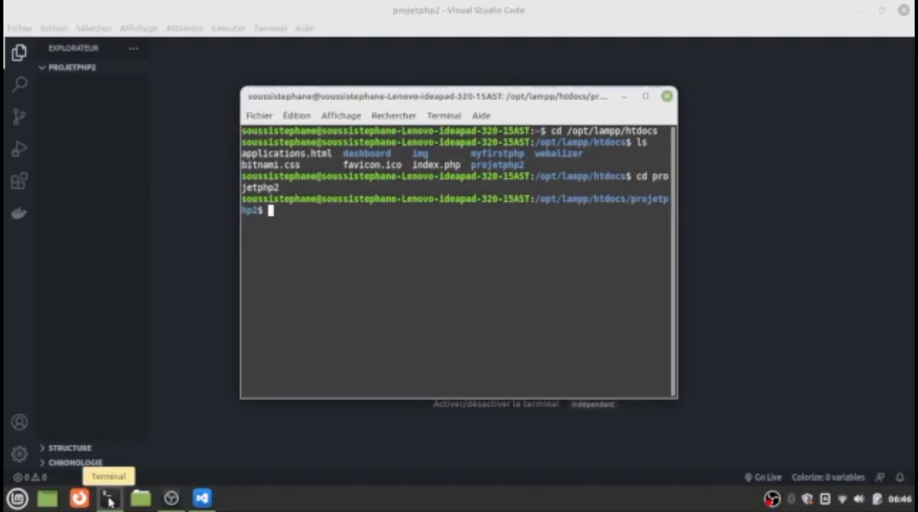
text(ls)
key(Return)
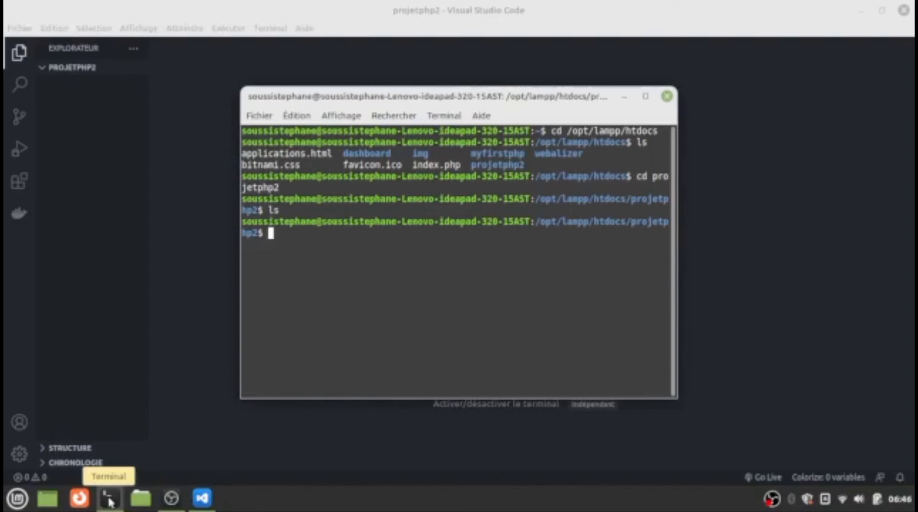
Try to run "sudo chmod +x touch index.php" in projetphp2, authenticating with the account password, and list the directory contents.
text(sudo chmod +)
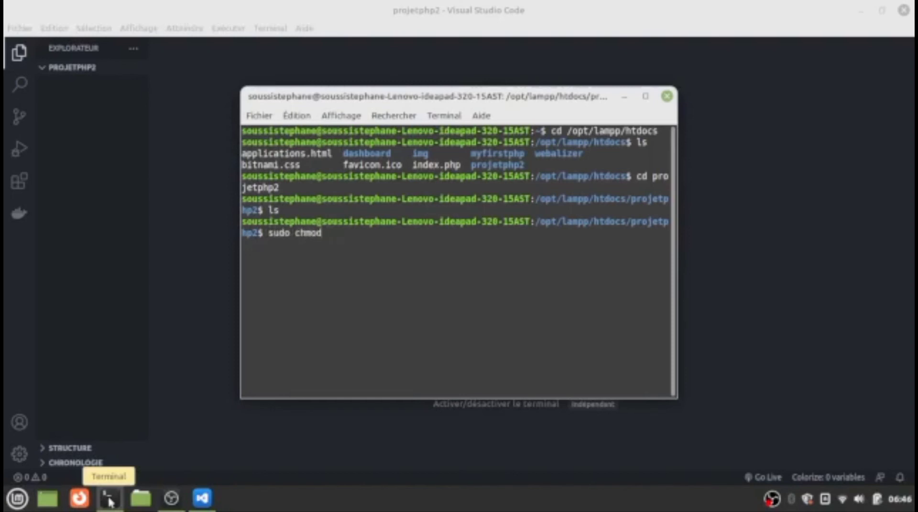
text(x)
text(index.)
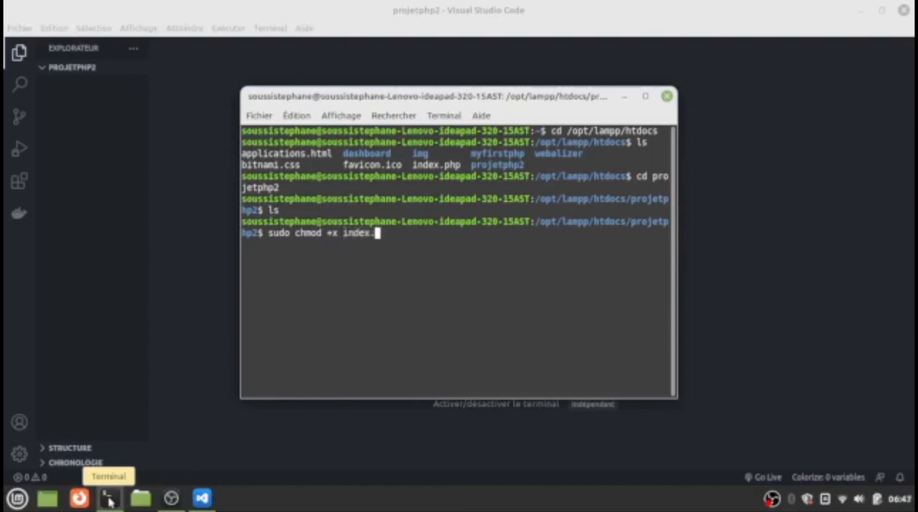
text(ph)
key(BackSpace)
key(BackSpace)
key(BackSpace)
key(BackSpace)
key(BackSpace)
key(BackSpace)
key(BackSpace)
key(BackSpace)
text(touch index.php)
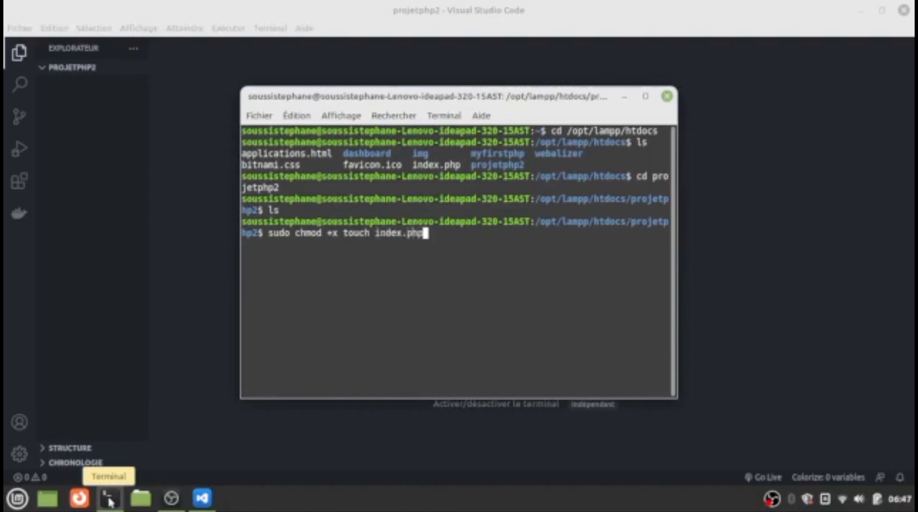
key(Return)
text(***)
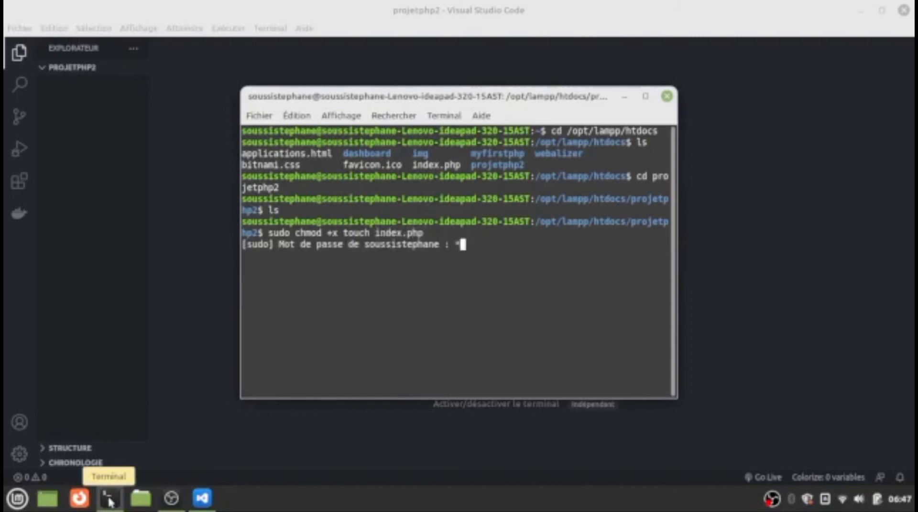
text(*****)
key(Return)
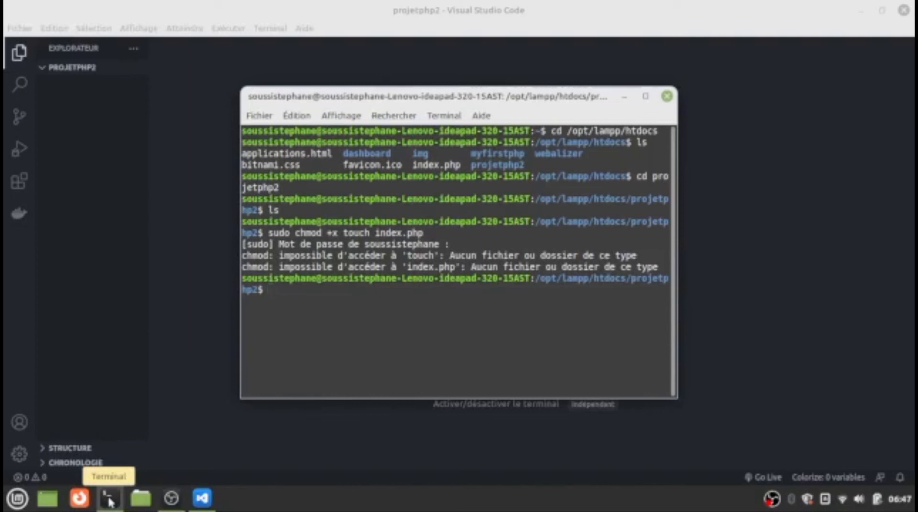
text(ls)
key(Return)
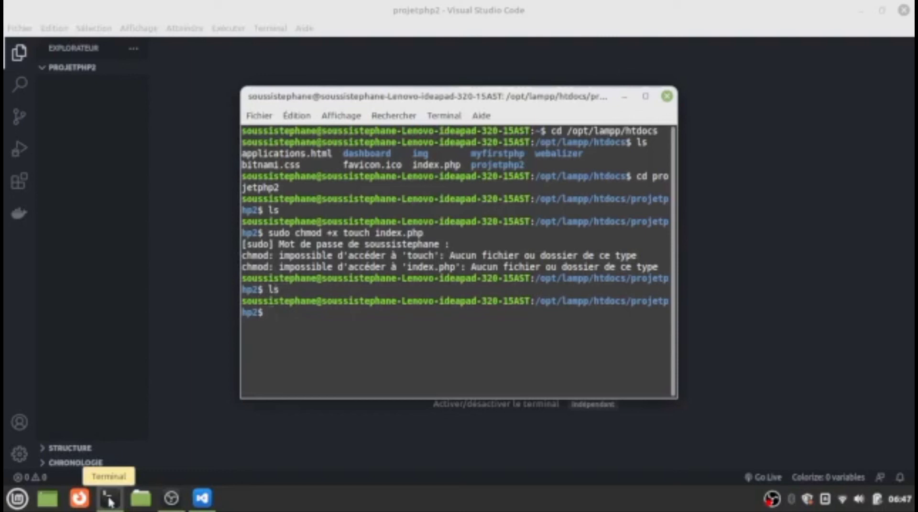
Create an index.php file in projetphp2 with "sudo touch index.php" and list the directory contents.
text(sudo touch ind)
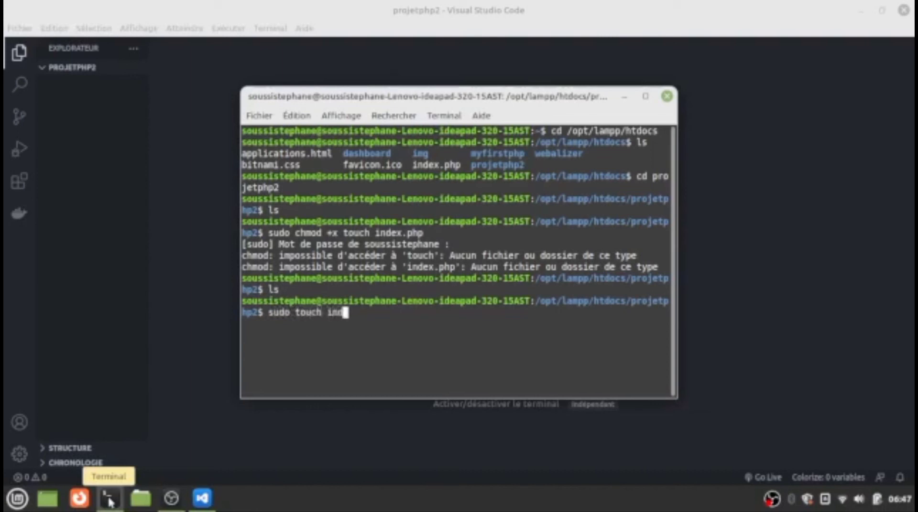
text(ex.php)
key(Return)
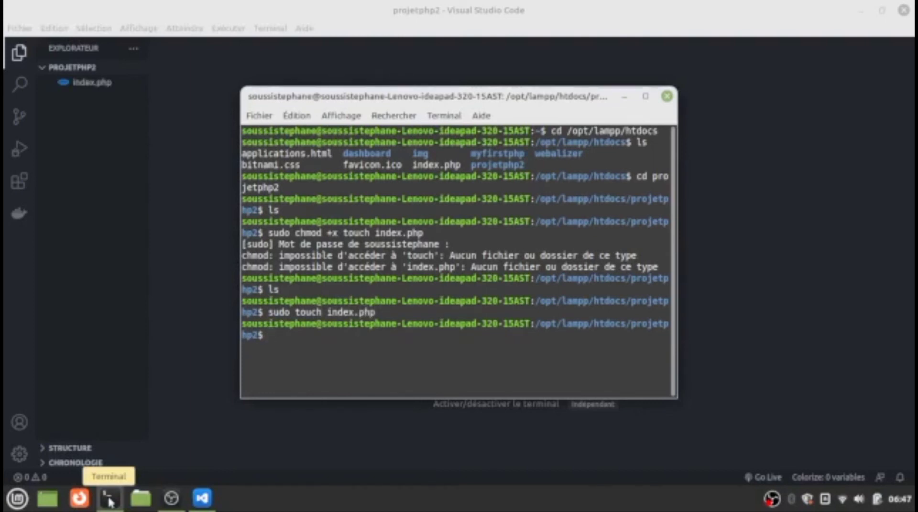
text(ls)
key(Return)
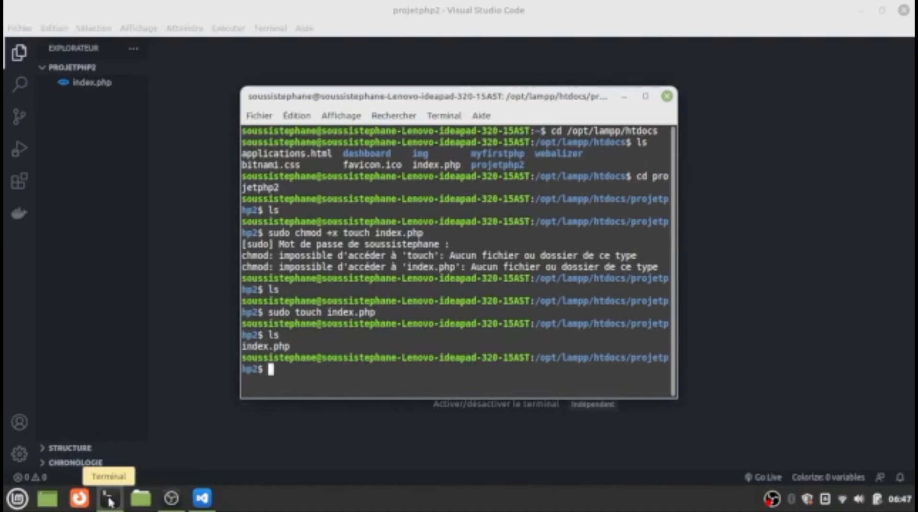
Make index.php executable with "sudo chmod +x index.php", list the directory contents, and close the terminal.
text(sudo chm)
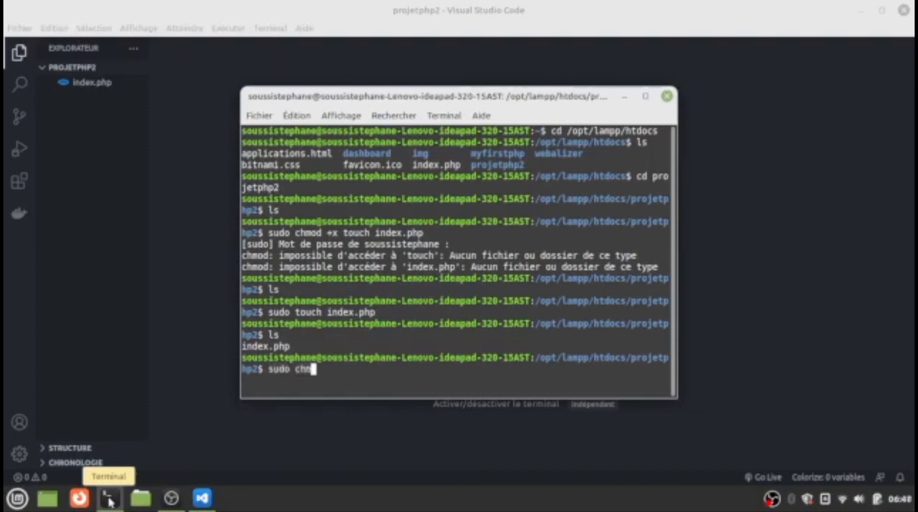
text(od +x index)
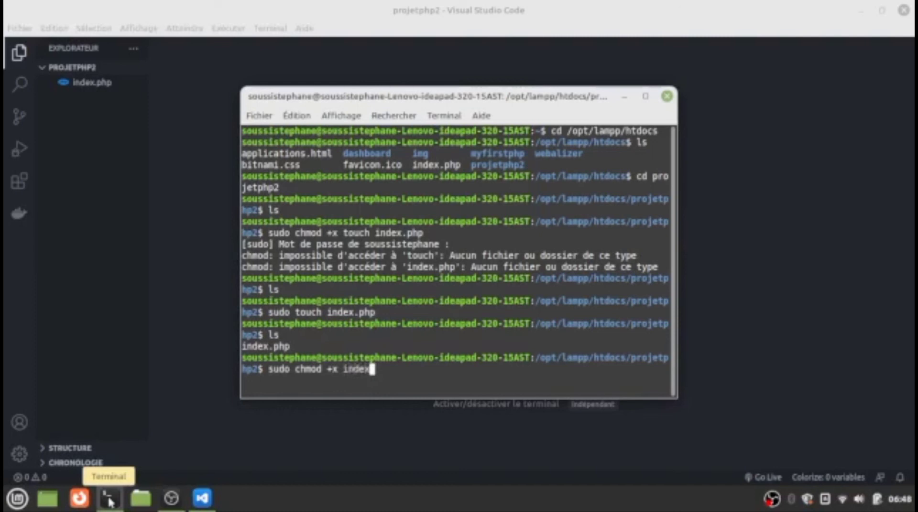
text(.php)
key(Return)
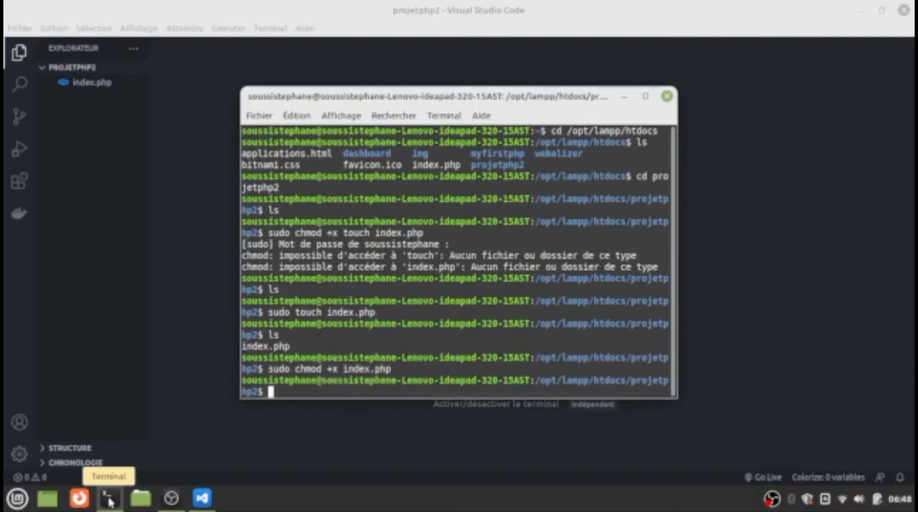
text(ls)
key(Return)
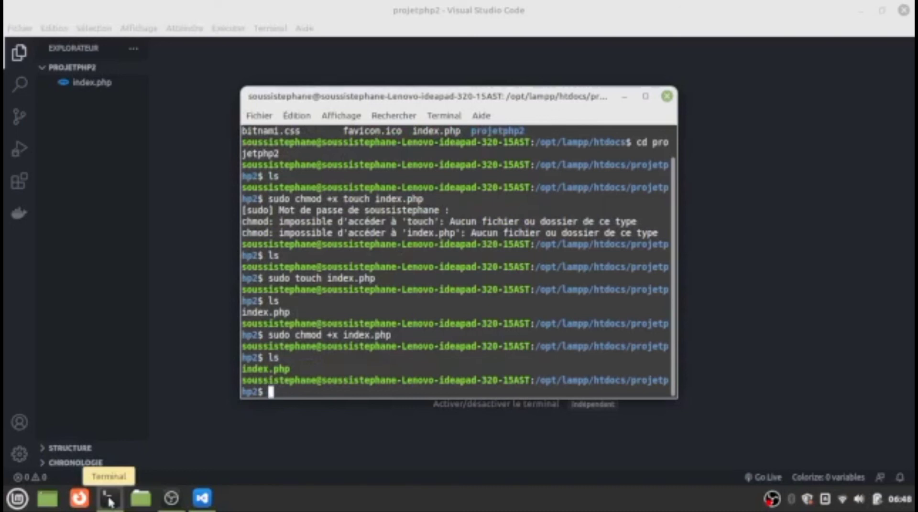
click(667, 97)
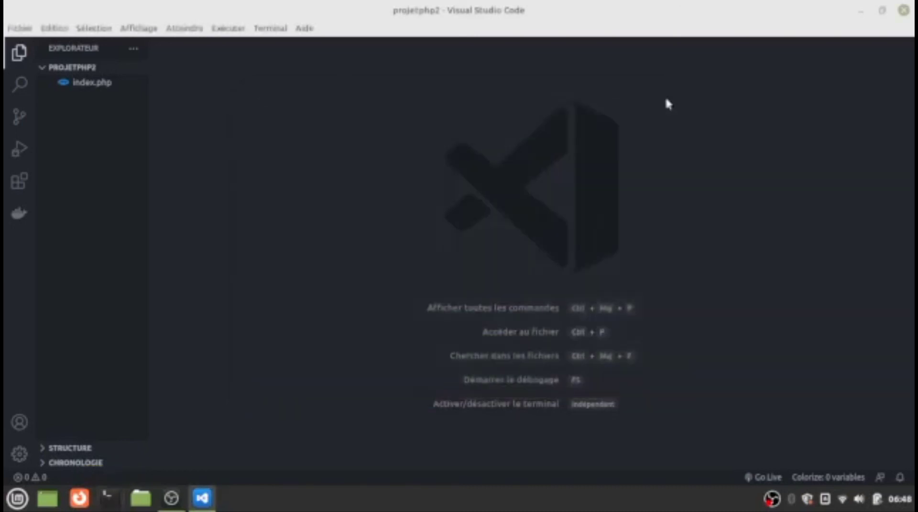
Open index.php in the editor and insert the html:5 boilerplate from the Emmet abbreviation.
click(90, 86)
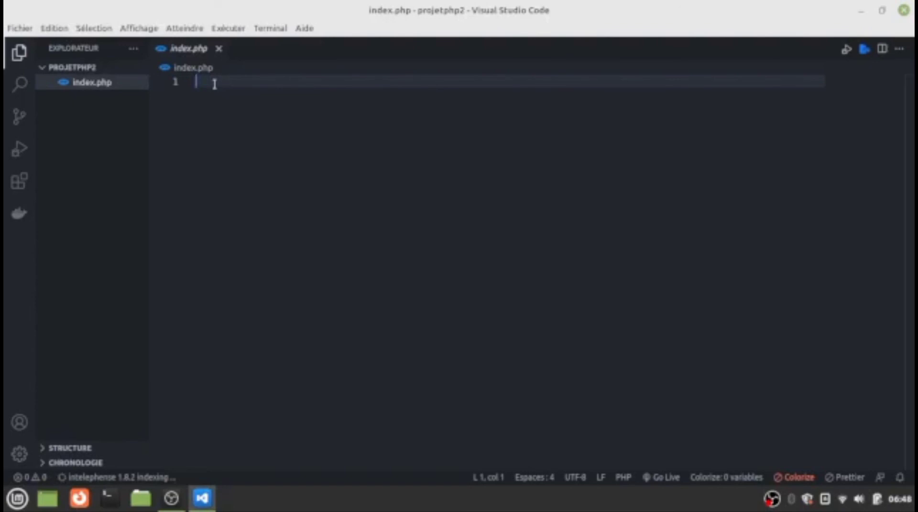
text(html)
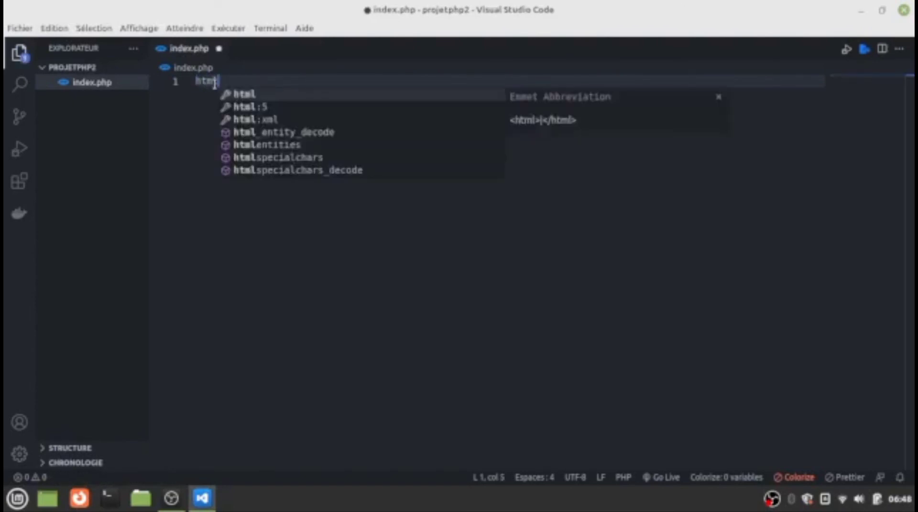
click(263, 106)
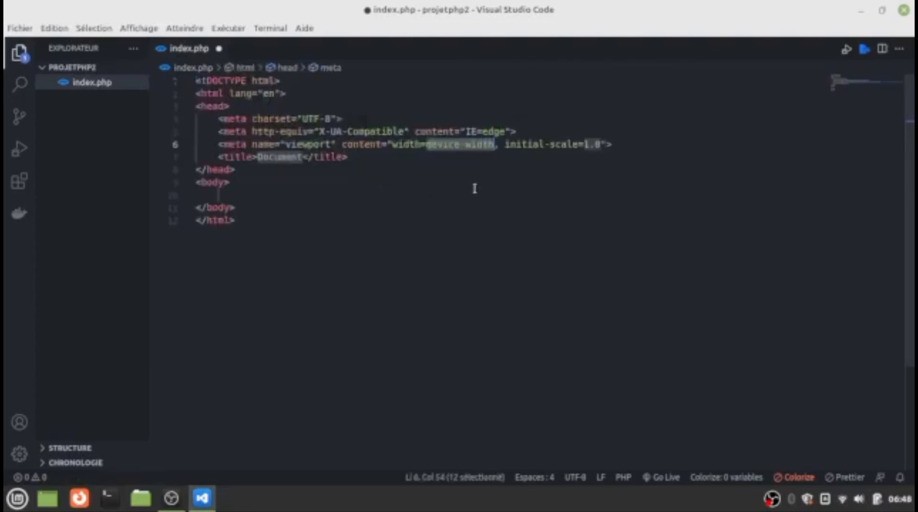
Add an h1 heading with the text "Salam" inside the body of index.php.
click(221, 194)
text(h1)
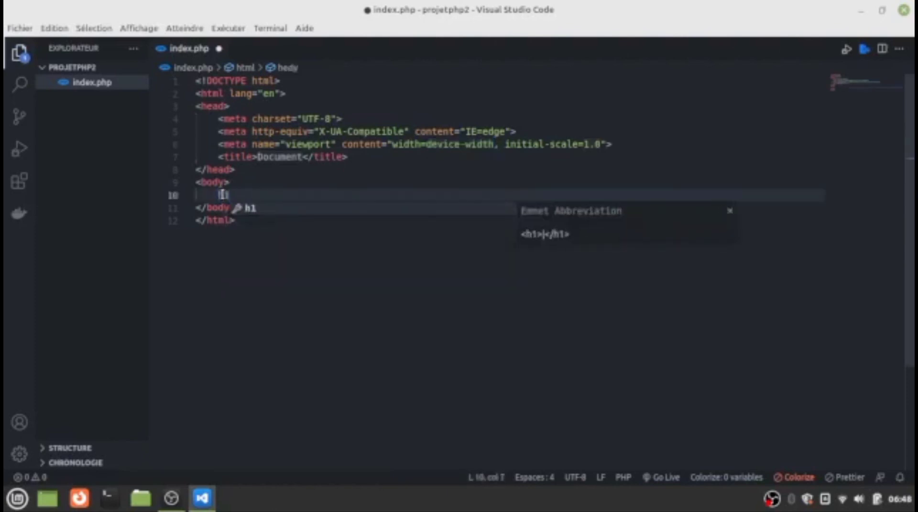
key(Tab)
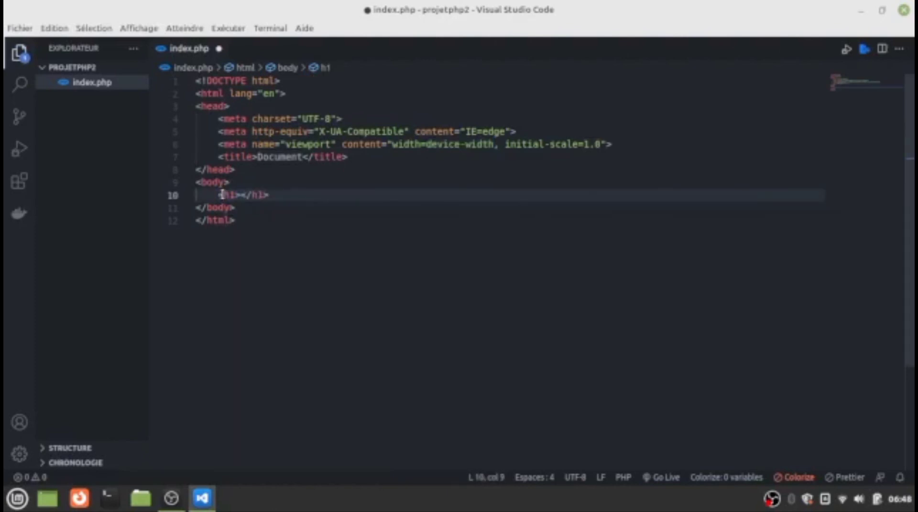
text(Sa)
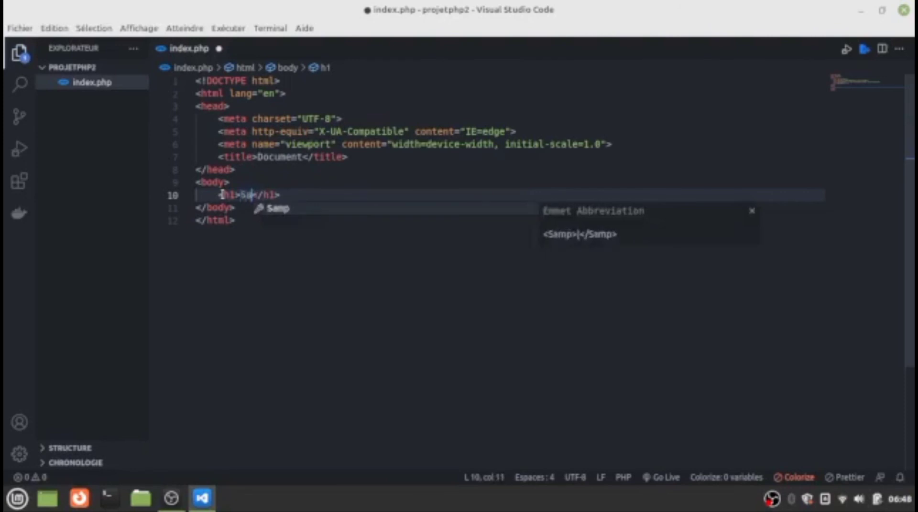
text(lam)
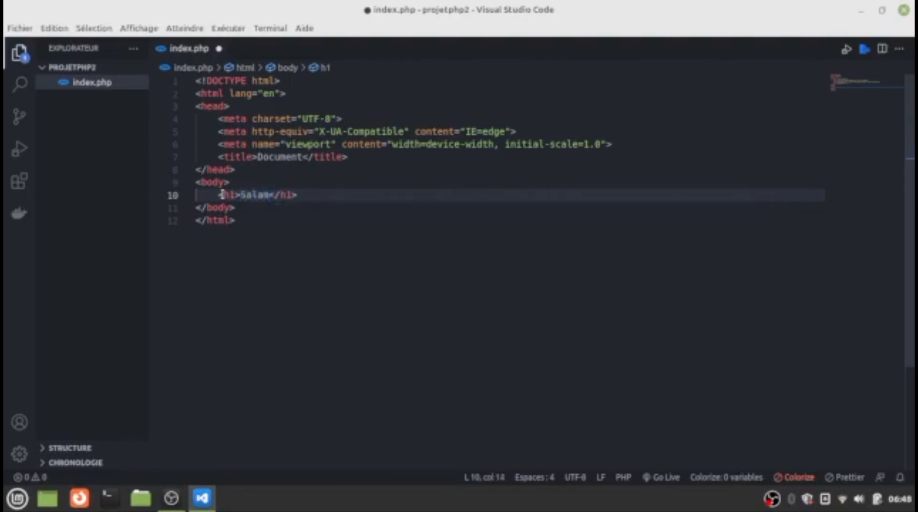
key(Right)
key(Right)
key(Right)
key(Right)
key(Right)
Add an h2 heading with the text "ceci est du code php" on a new line below the h1.
key(Return)
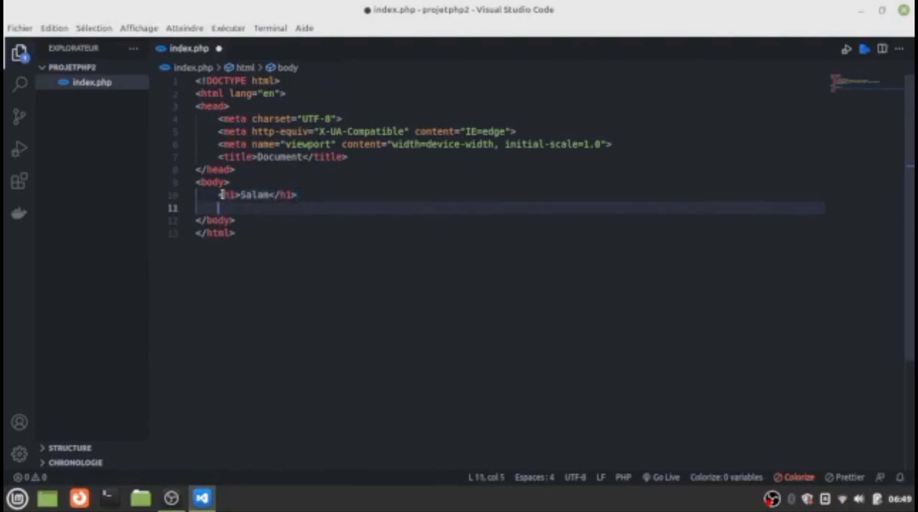
text(h2)
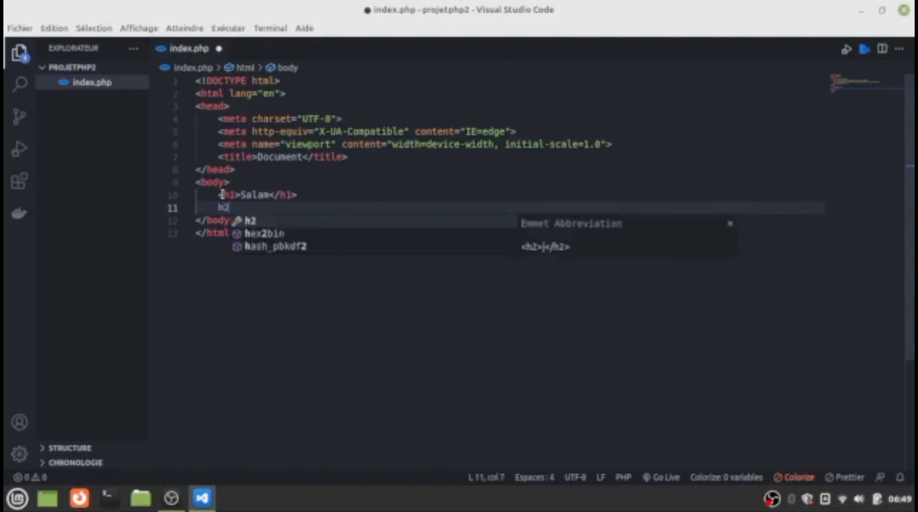
key(Tab)
text(cec)
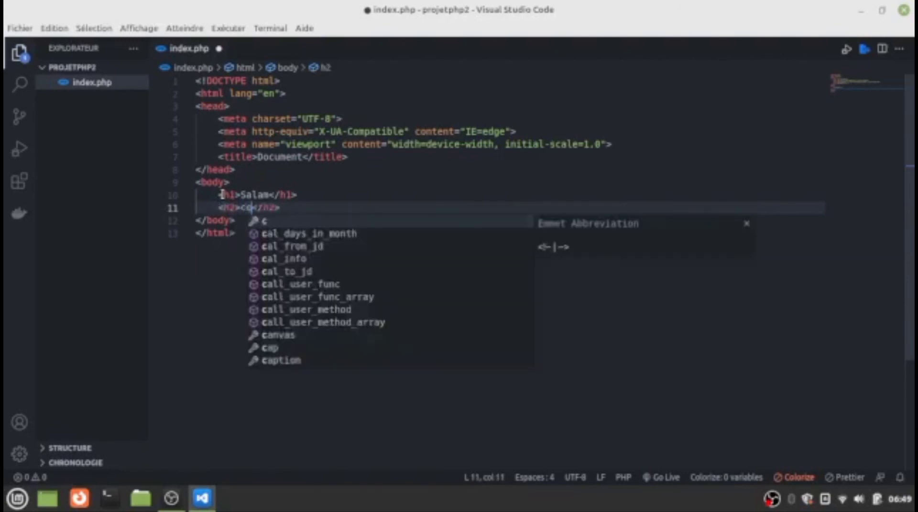
text(i est)
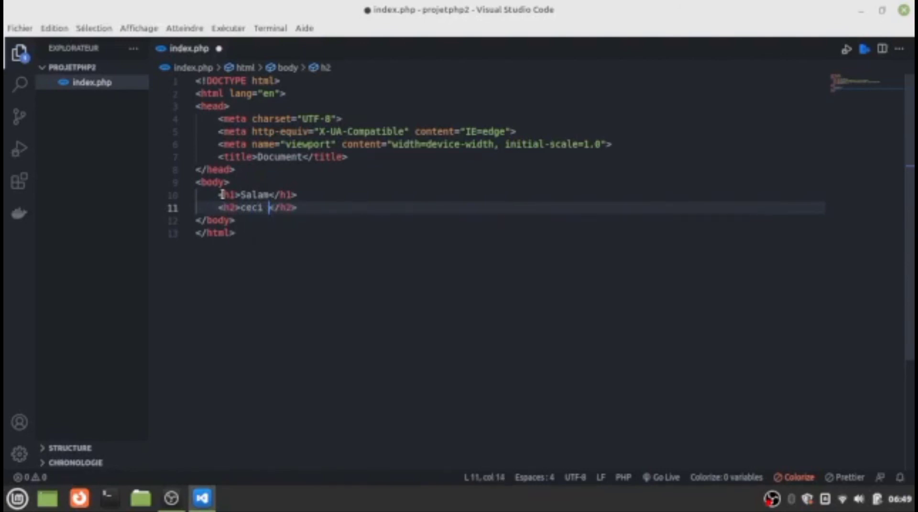
text( du code )
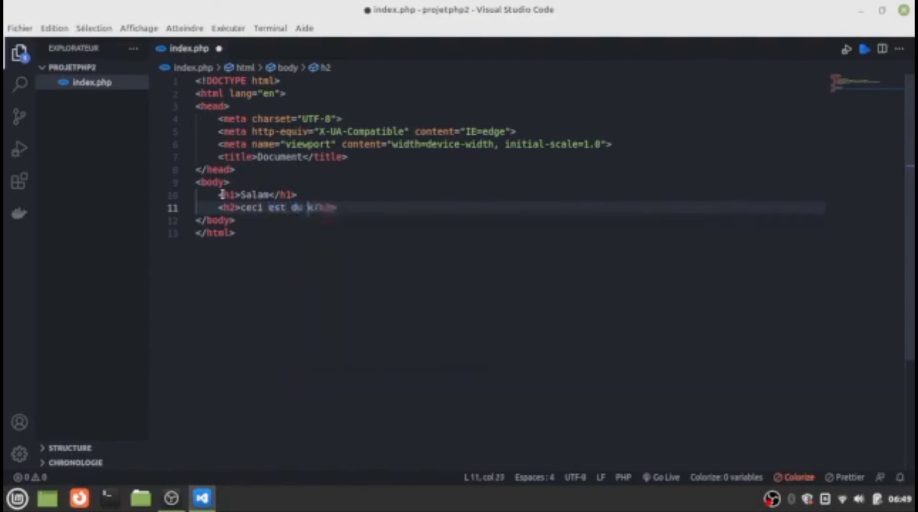
text(php)
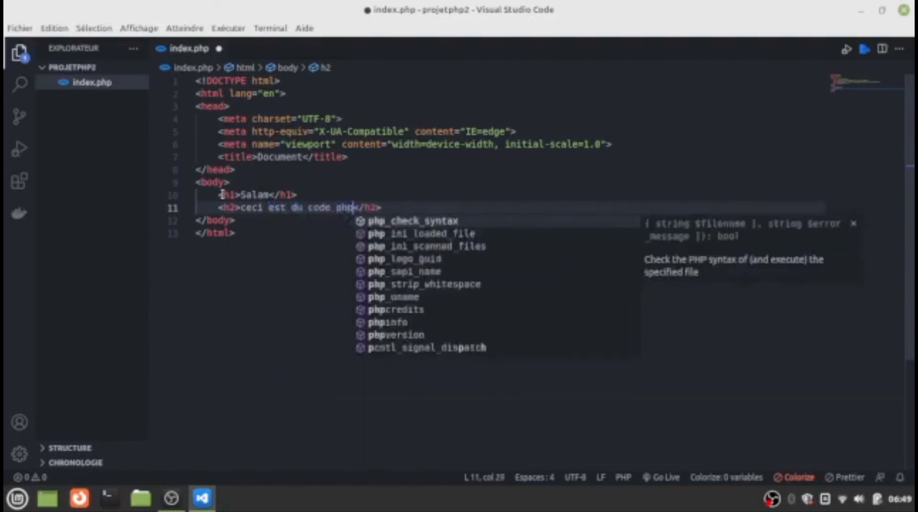
key(Escape)
key(Right)
key(Right)
key(Right)
key(Right)
key(Right)
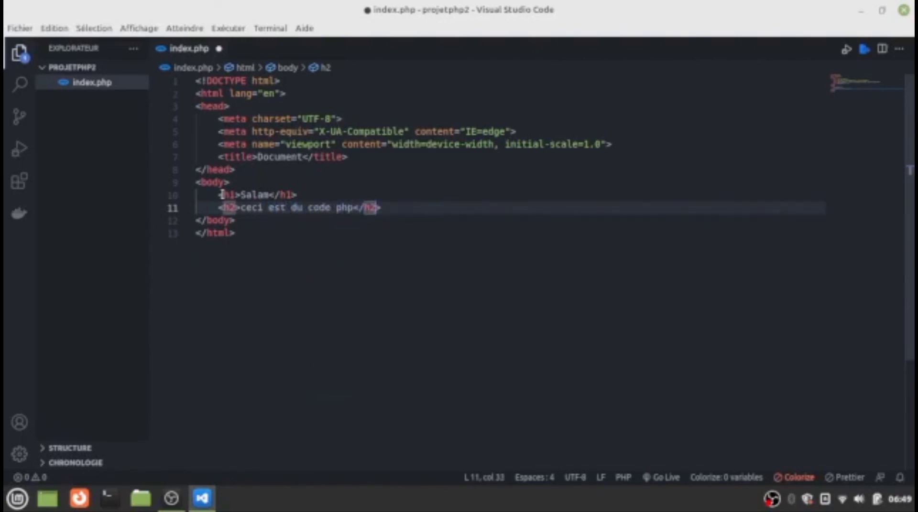
Insert an empty PHP block below the h2, with <?php and ?> tags separated by a blank line.
key(Return)
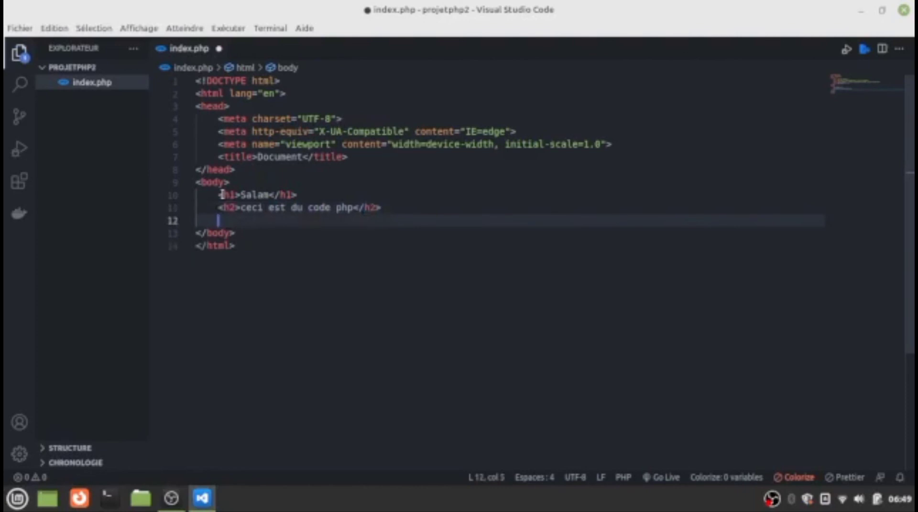
text(<?php)
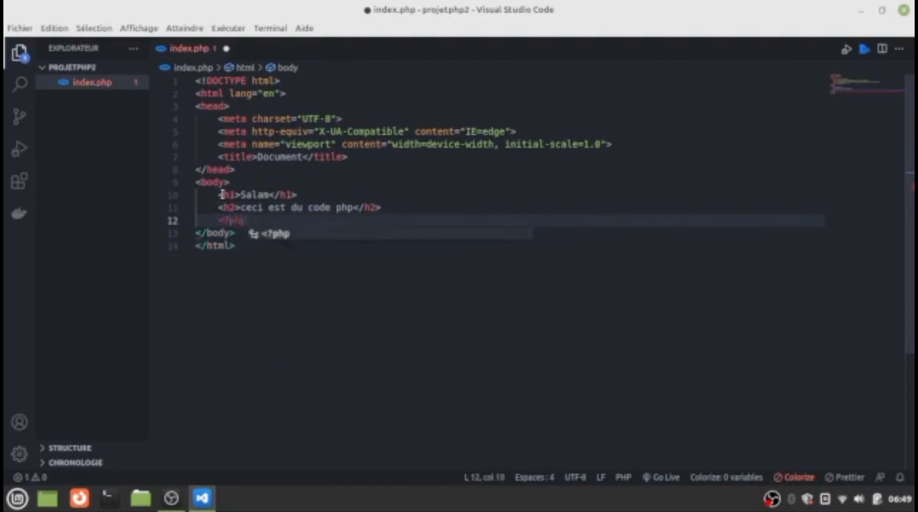
key(Return)
key(Return)
text(?)
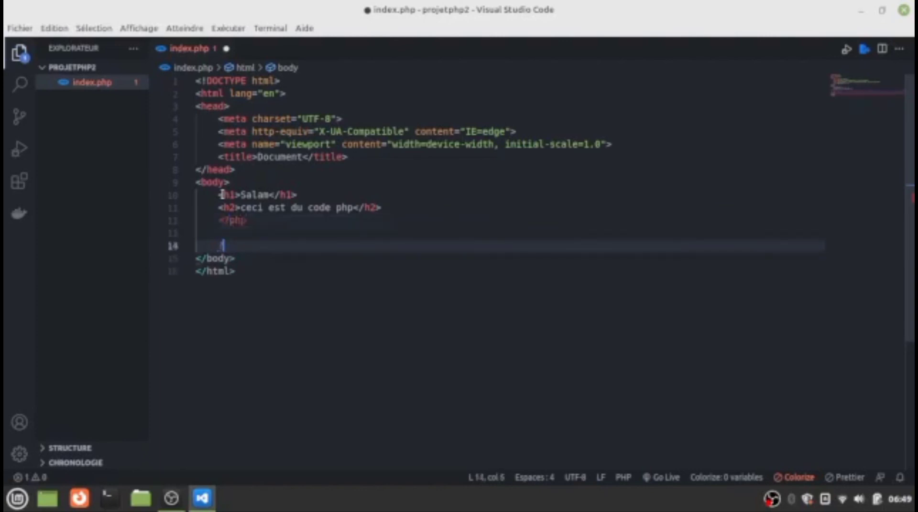
text(>)
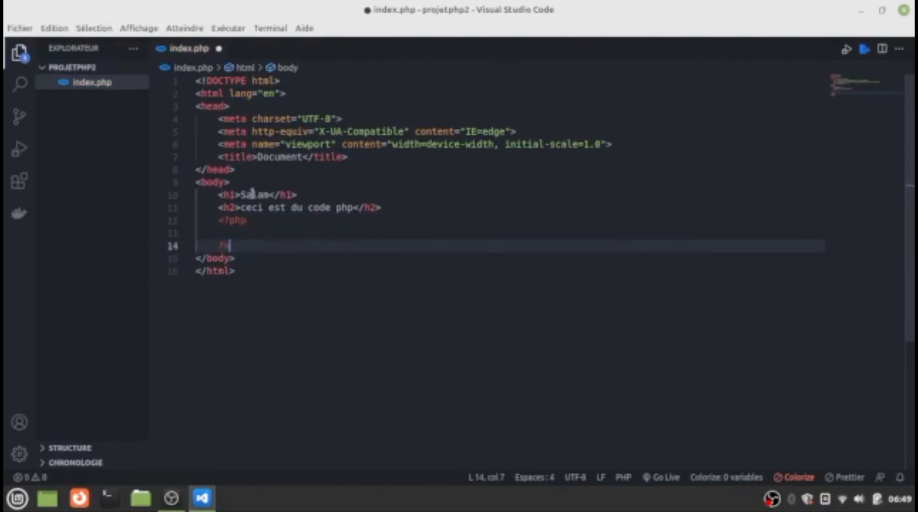
Inside the empty PHP block, add an indented echo statement that outputs "j'ai enfin réussi à créer une page web php".
key(Up)
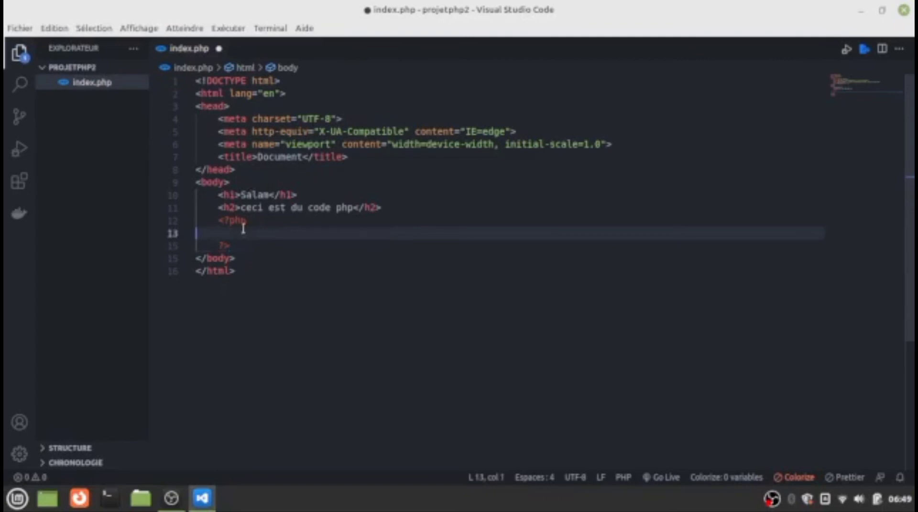
key(Tab)
key(Tab)
text(ec)
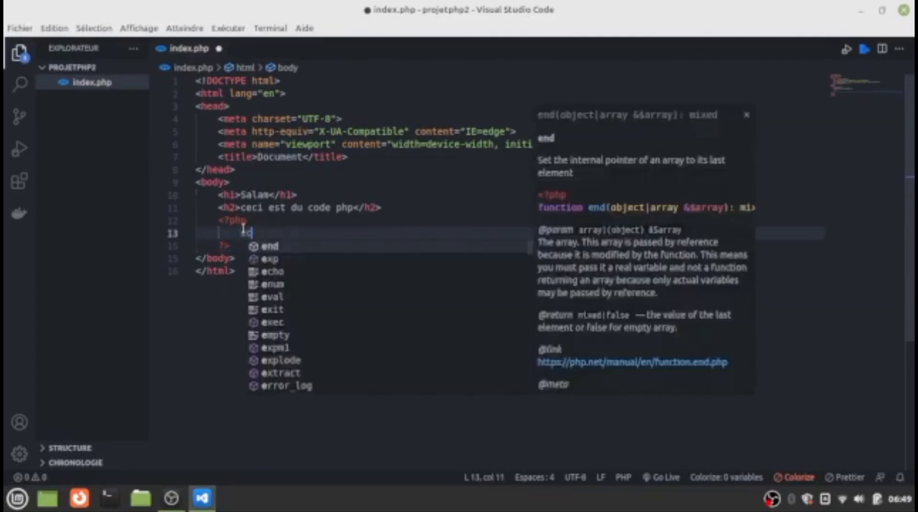
text(ho ")
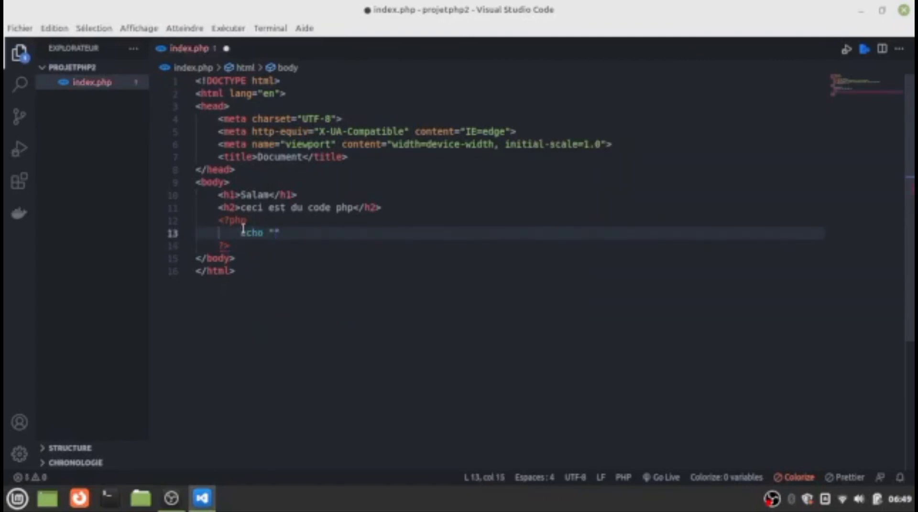
text(j'ai enfin r)
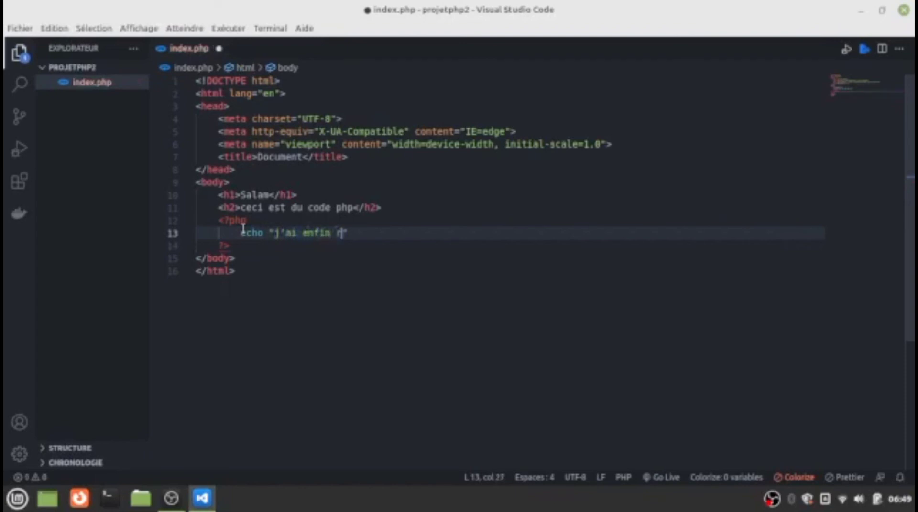
text(éussi à créer u)
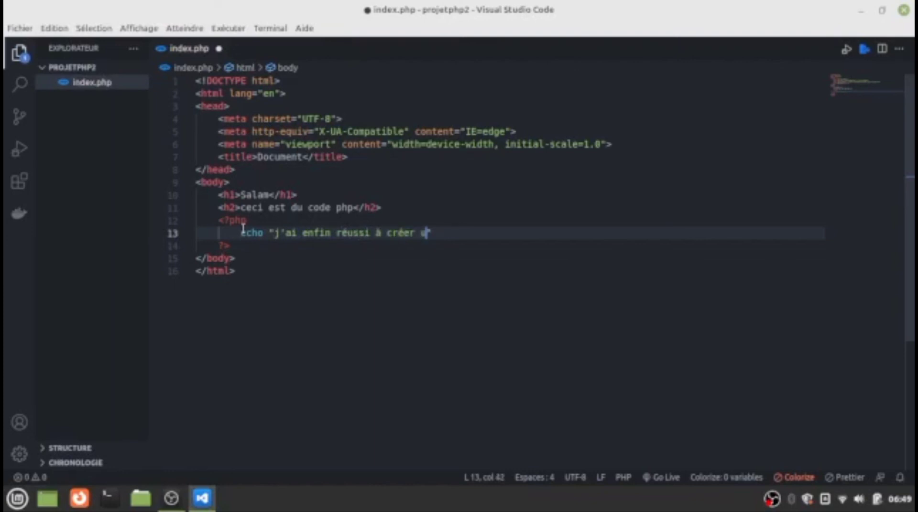
text(ne page web php)
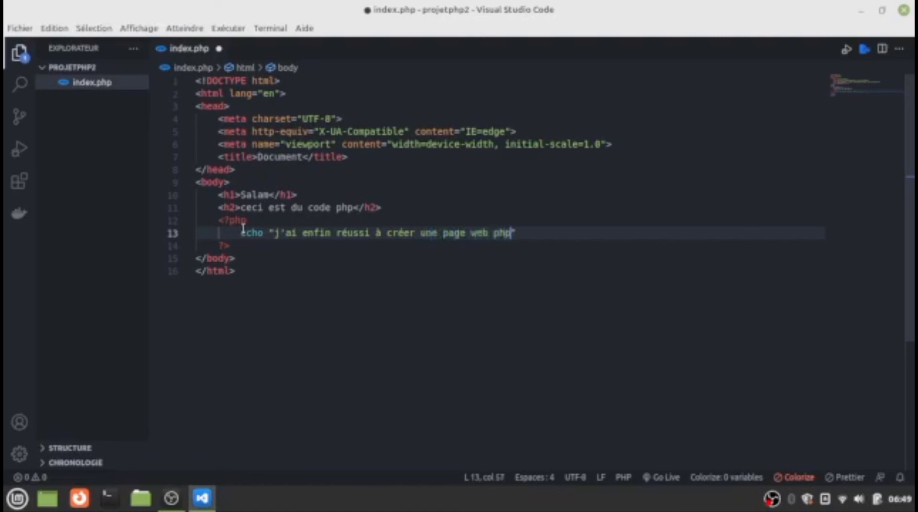
text(";)
Save index.php with superuser rights, authenticating with the account password.
key(ctrl+s)
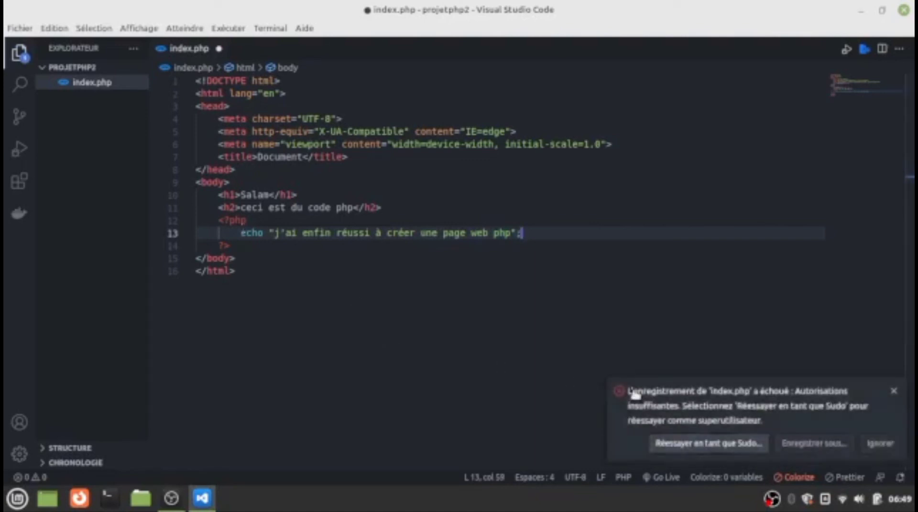
click(678, 442)
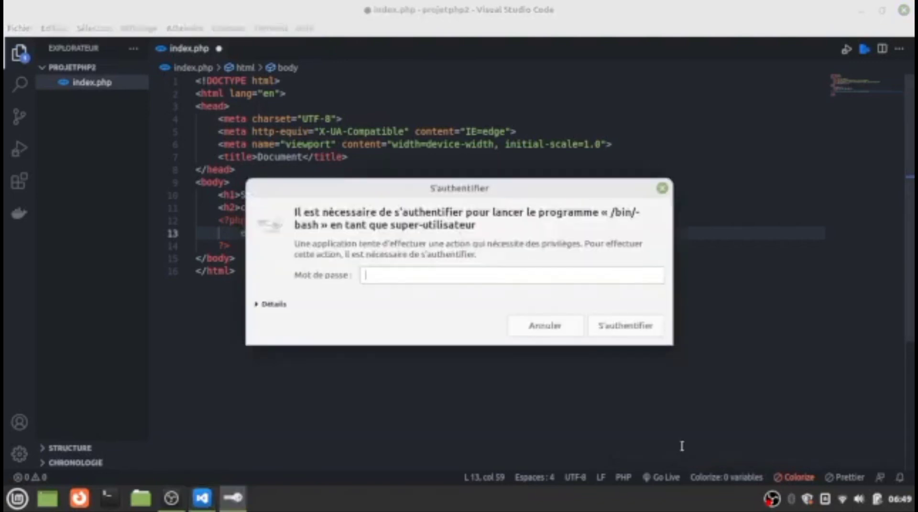
text(••••••••)
key(Return)
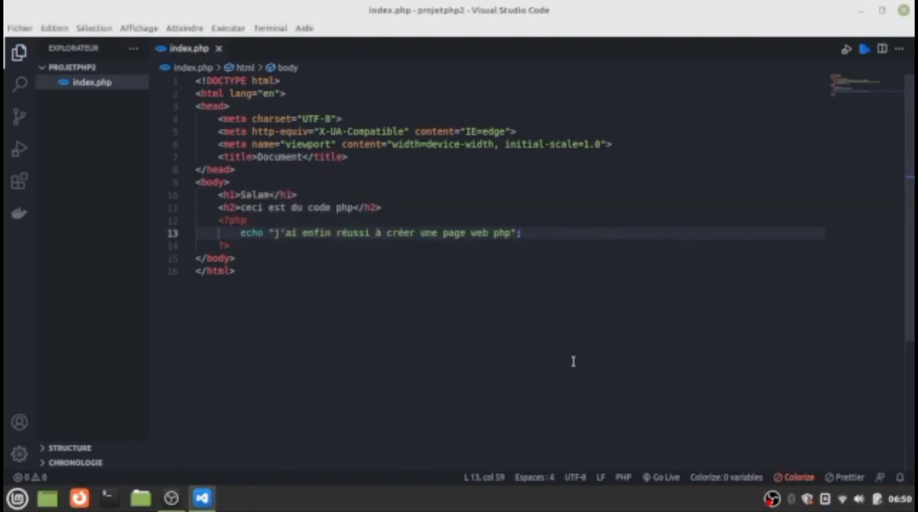
Start Live Server for the project and replace the directory listing tab in Firefox with a new tab.
click(661, 479)
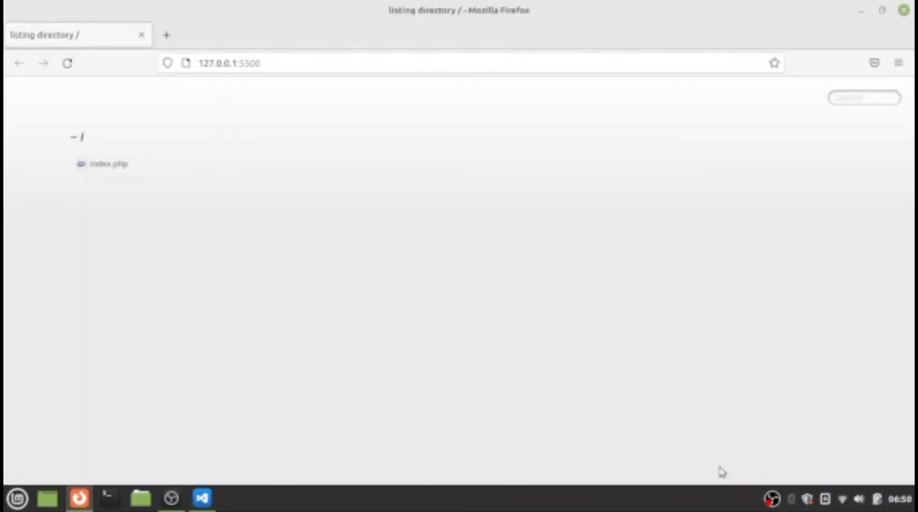
click(167, 36)
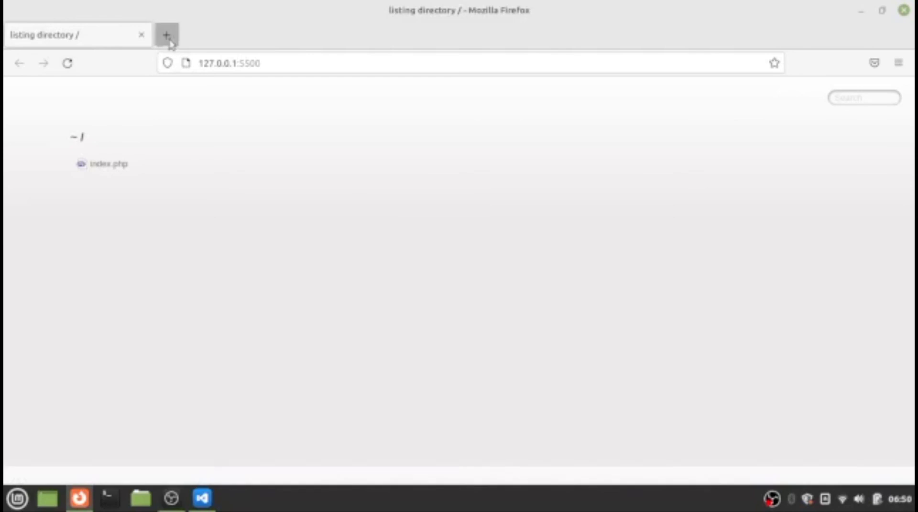
click(141, 35)
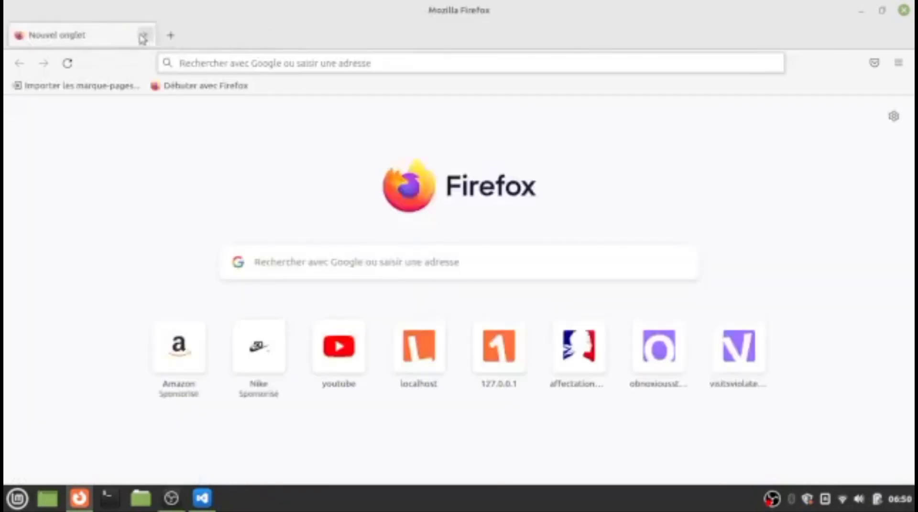
Load the address localhost/ in the new browser tab.
click(197, 61)
text(localhost/)
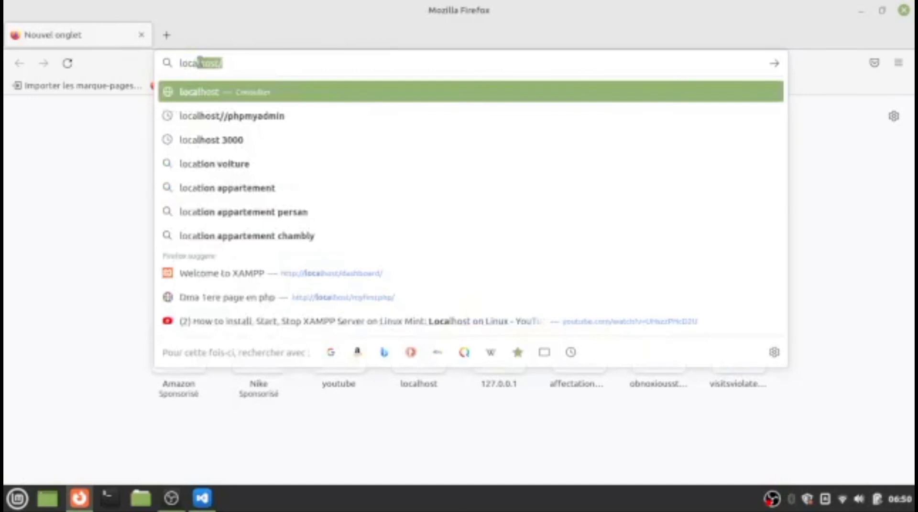
key(Return)
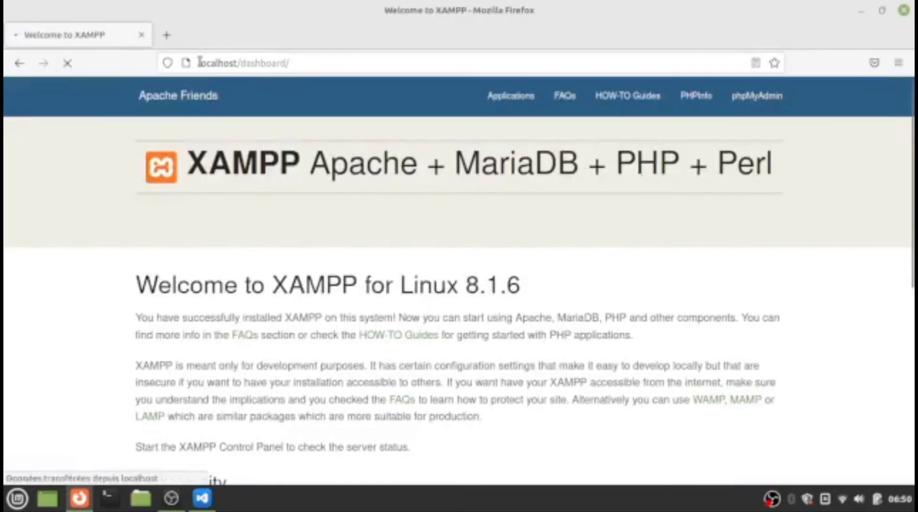
Change the dashboard address to localhost/projetphp2 and load the project page.
click(304, 63)
click(304, 64)
key(BackSpace)
key(BackSpace)
key(BackSpace)
key(BackSpace)
key(BackSpace)
key(BackSpace)
key(BackSpace)
key(BackSpace)
key(BackSpace)
key(BackSpace)
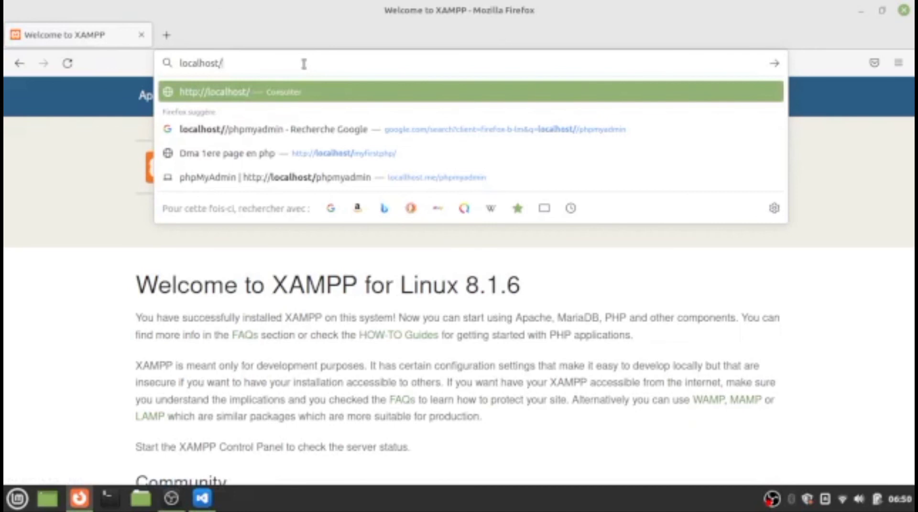
text(proje)
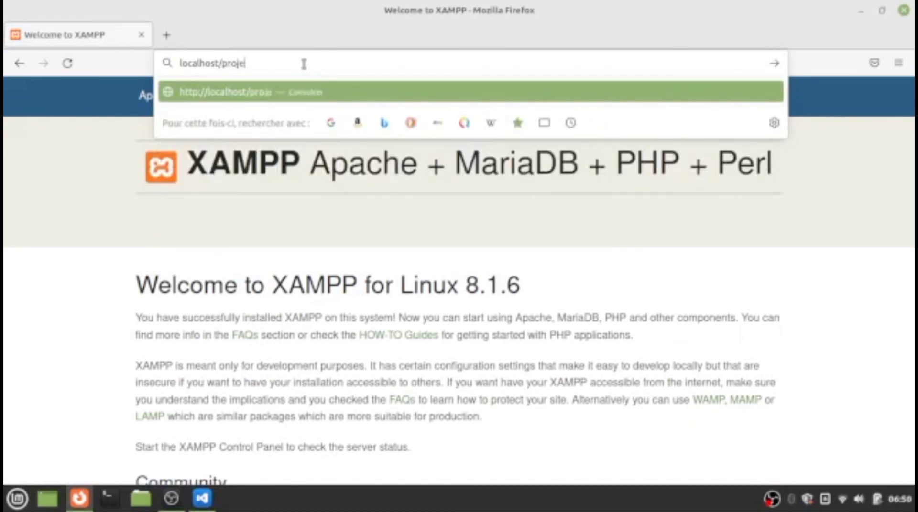
text(tphp)
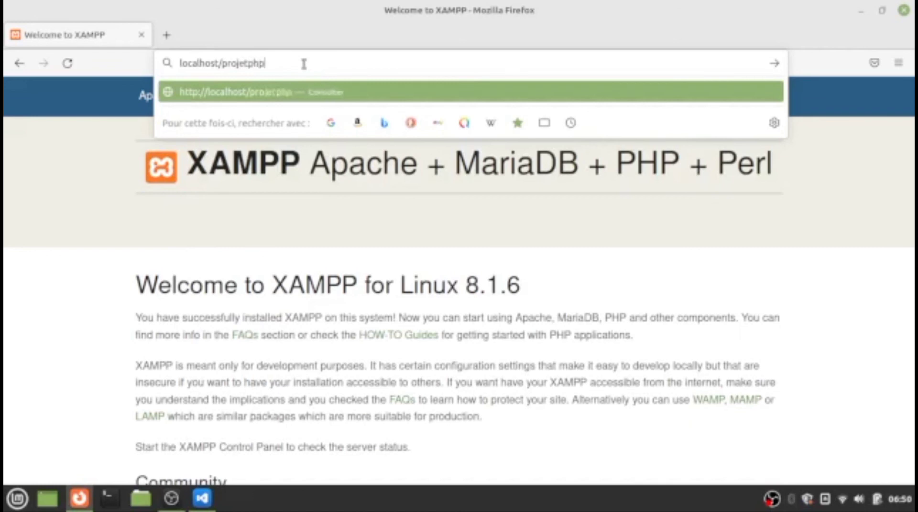
text(2)
key(Return)
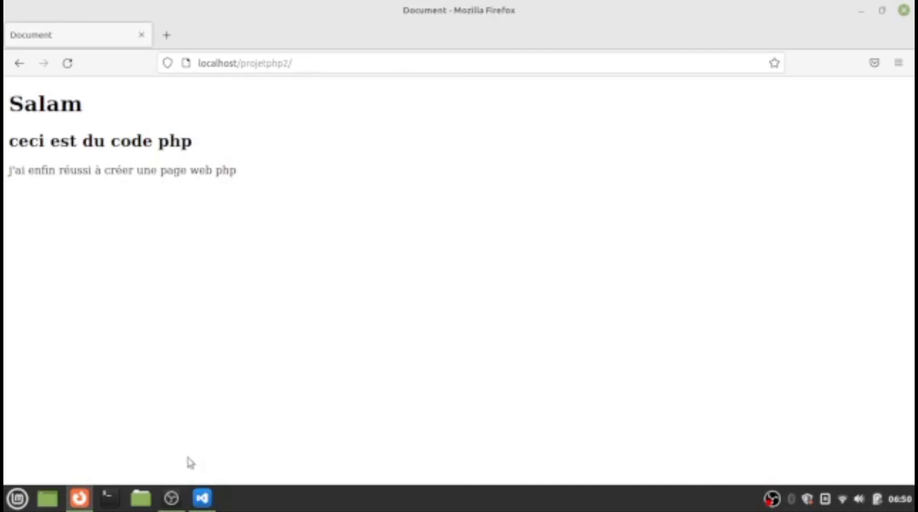
Switch back to Visual Studio Code, dismiss the Live Server notification, and insert a second empty PHP block below the first.
click(205, 500)
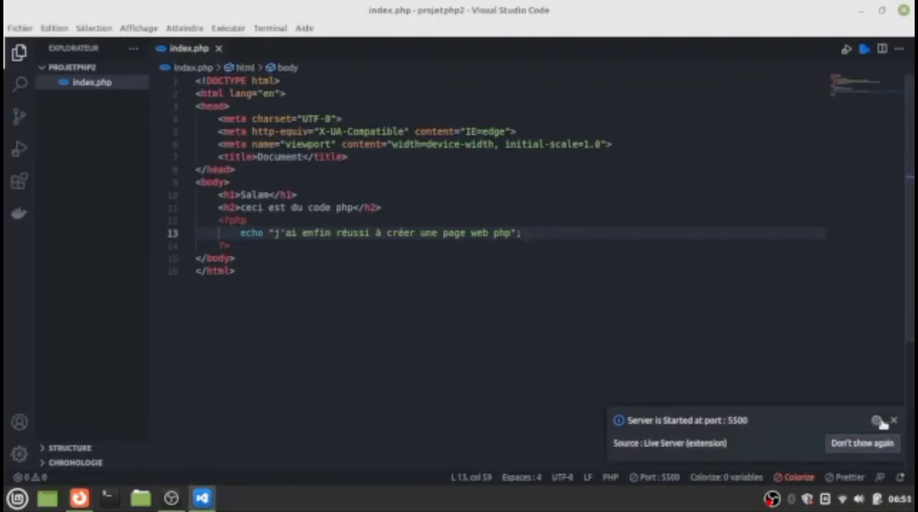
click(896, 424)
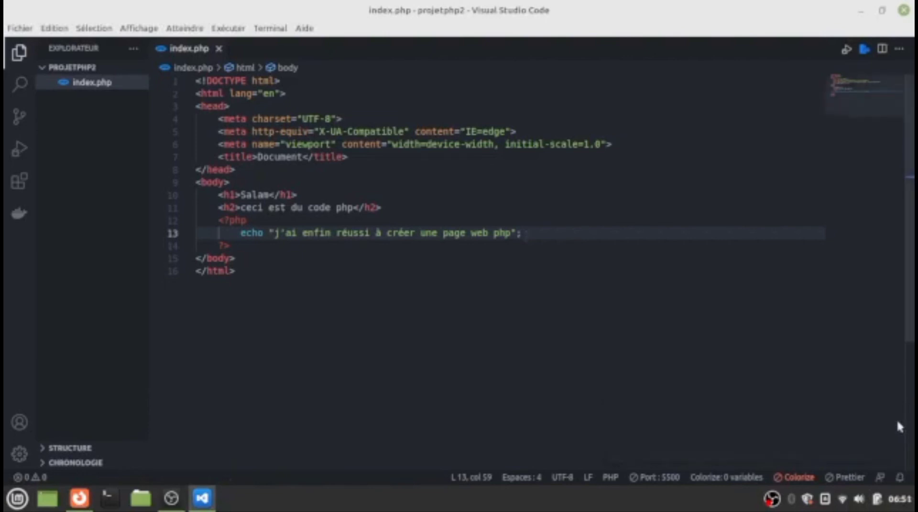
click(236, 246)
key(Return)
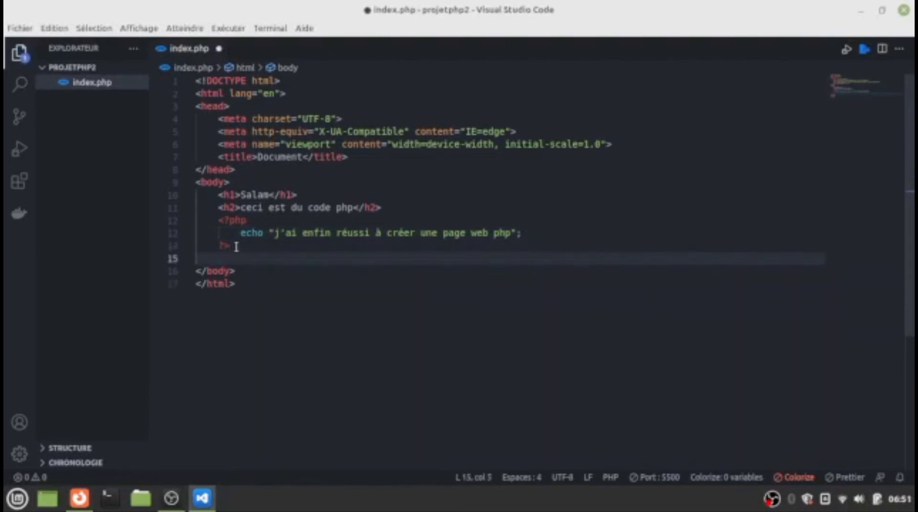
text(<?php)
key(Return)
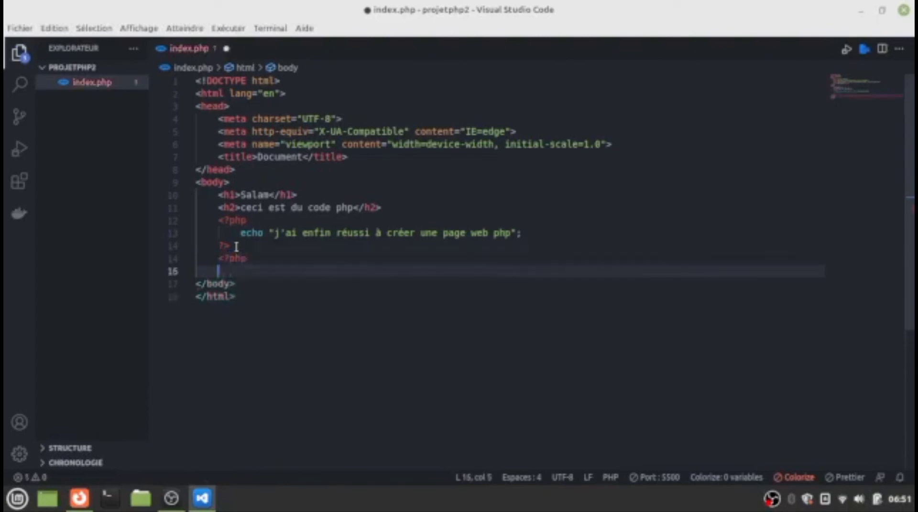
key(Return)
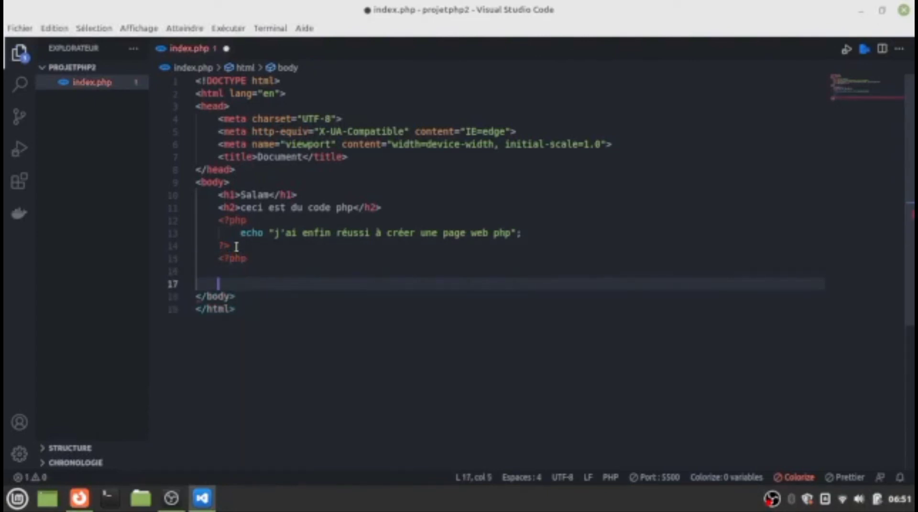
text(?>)
click(248, 268)
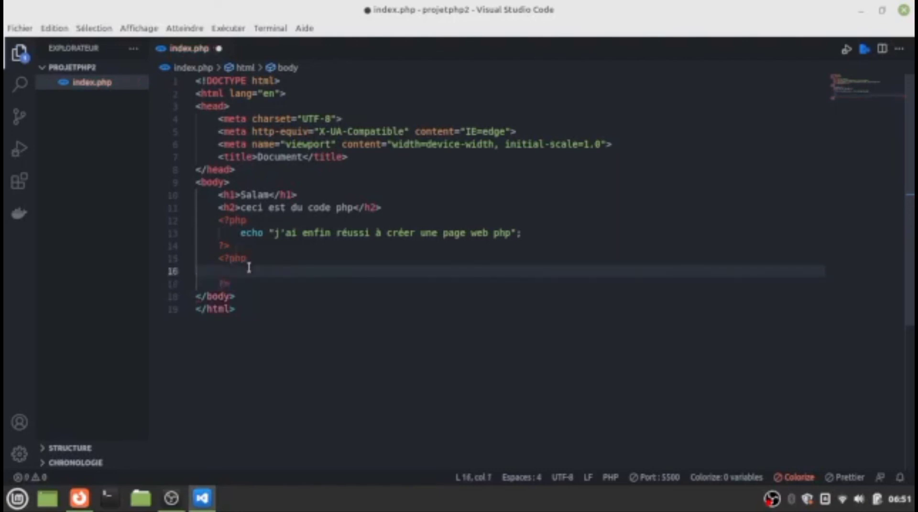
text(ech)
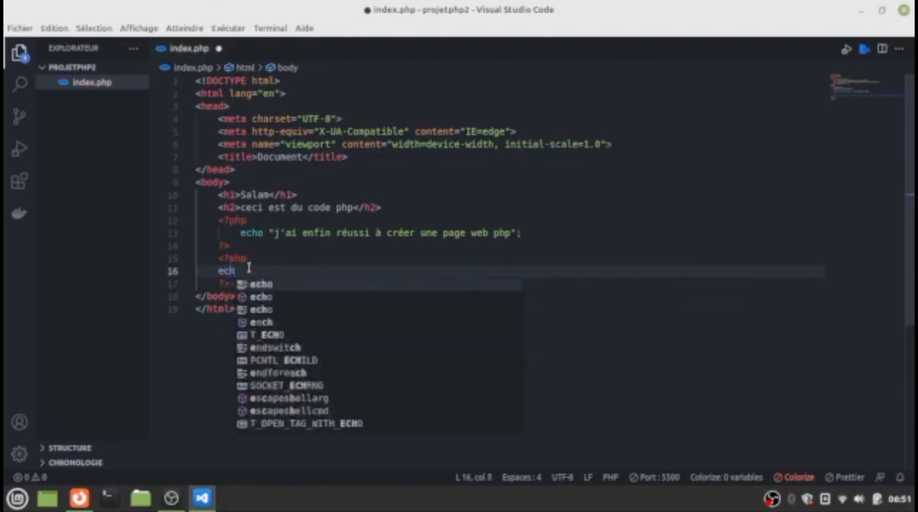
text(o)
key(BackSpace)
key(BackSpace)
key(BackSpace)
key(BackSpace)
key(BackSpace)
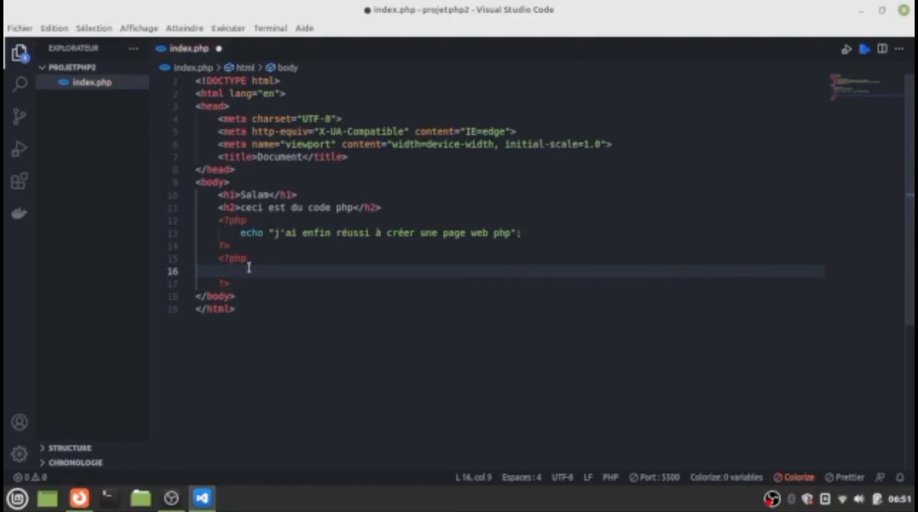
Add an echo statement to the second PHP block that outputs "ceci est ma 2eme commande php".
text(echo "cec)
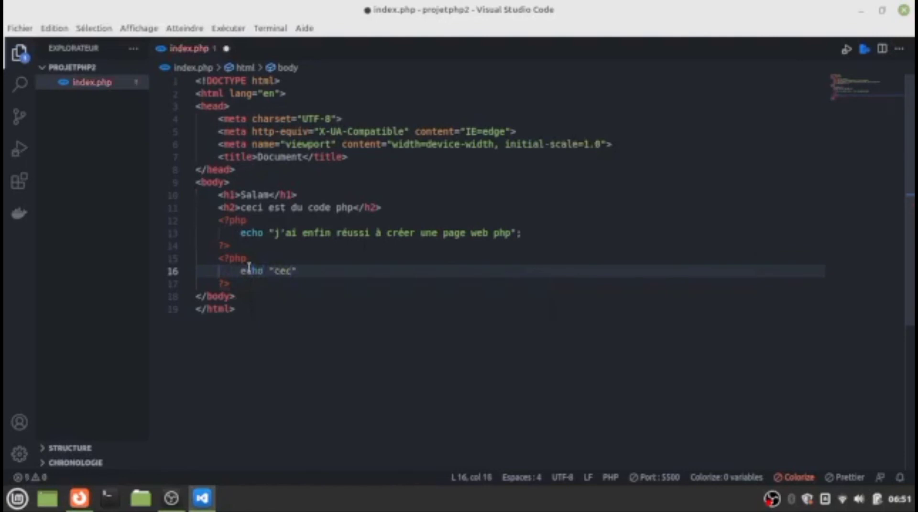
text(i est ma )
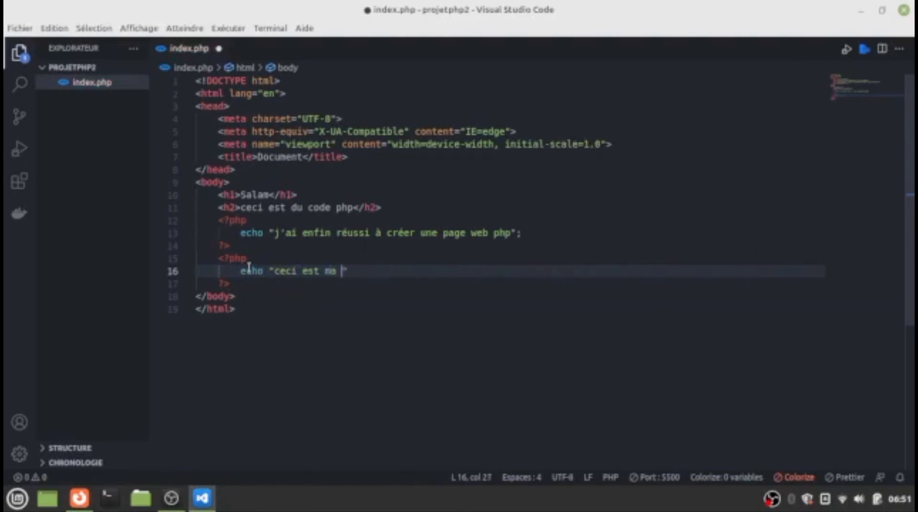
text(2eme commande )
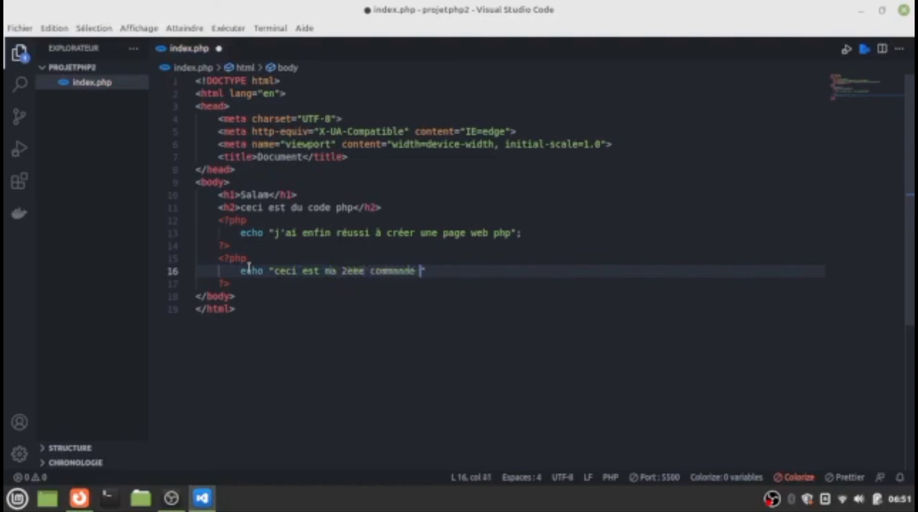
text(php";)
Save the updated index.php as superuser by entering the account password.
key(ctrl+s)
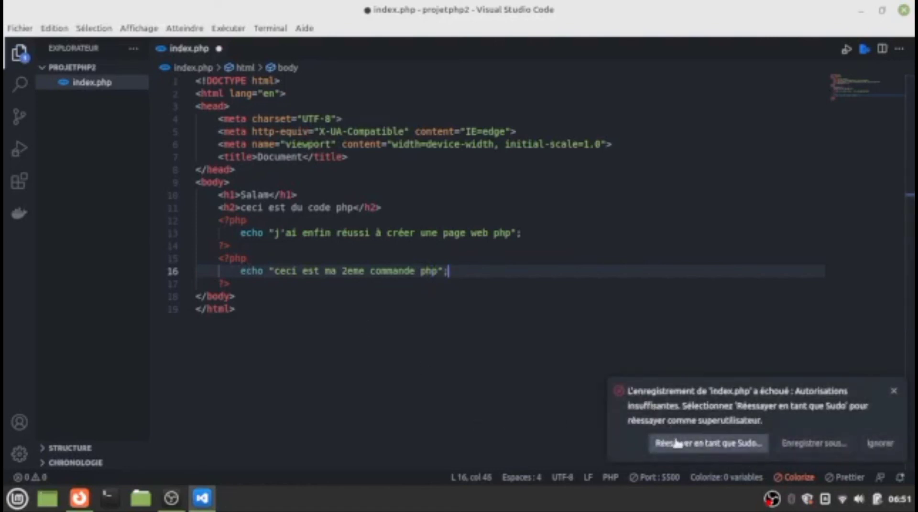
click(674, 443)
text(•)
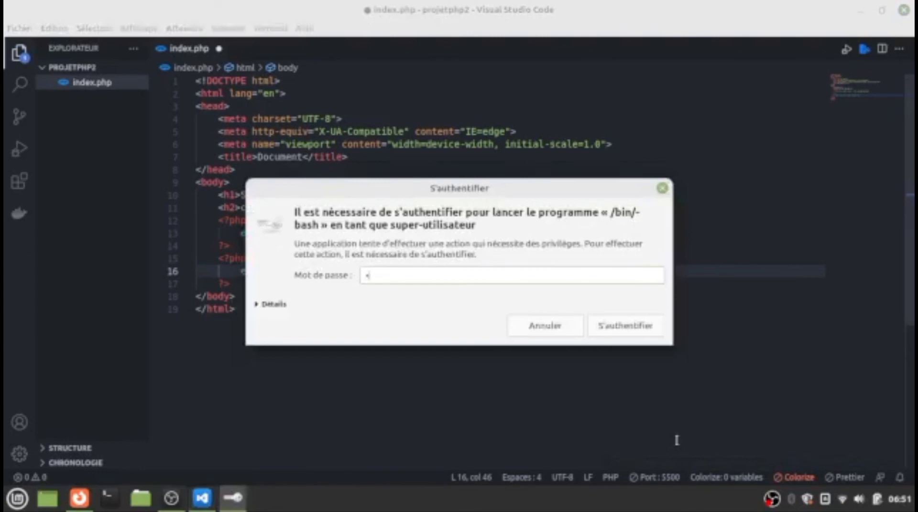
text(••••••••)
key(Return)
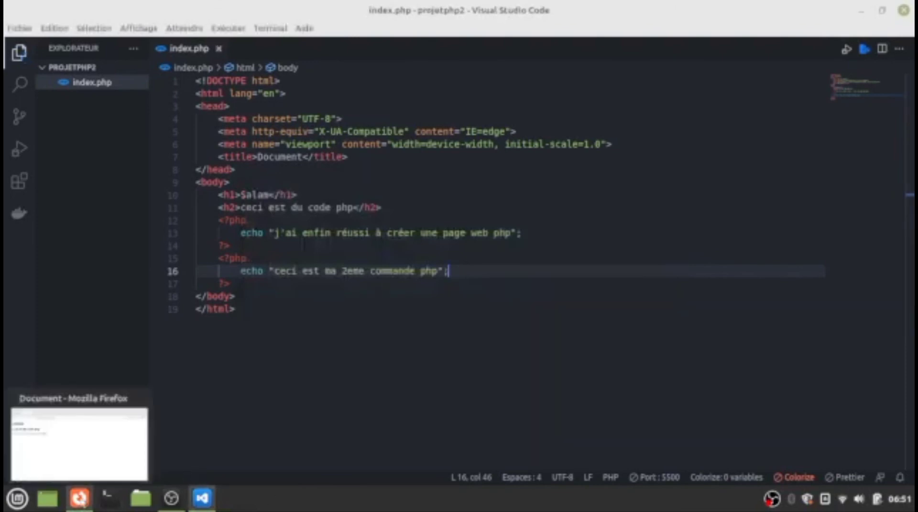
Switch to Firefox and reload the localhost/projetphp2 page to show the updated code's output.
click(81, 500)
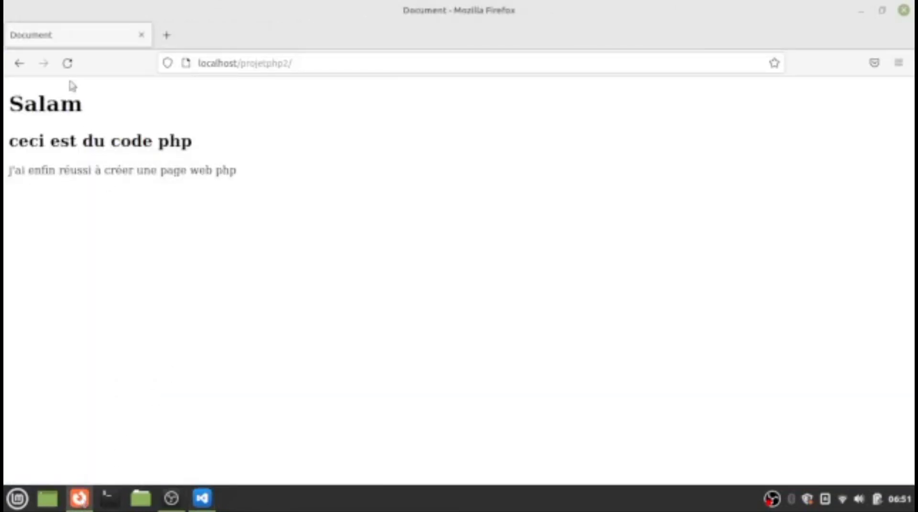
click(68, 64)
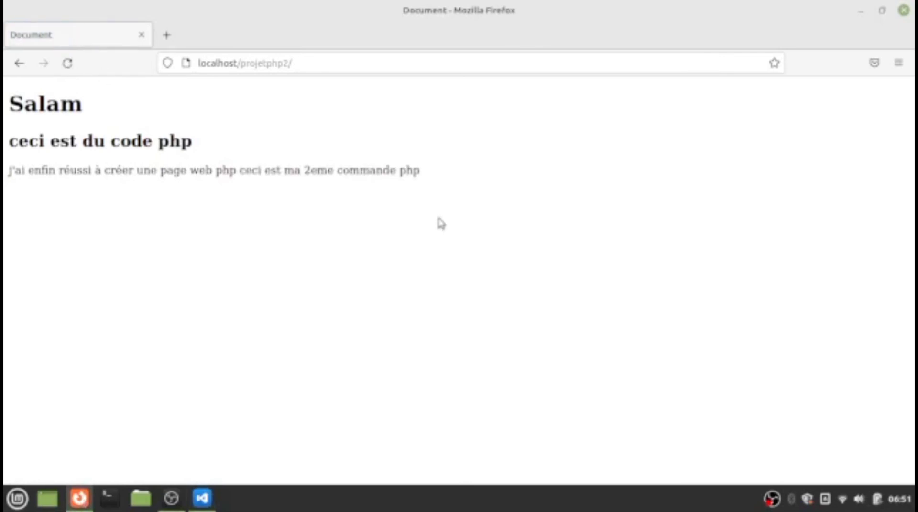
mouse_move(173, 500)
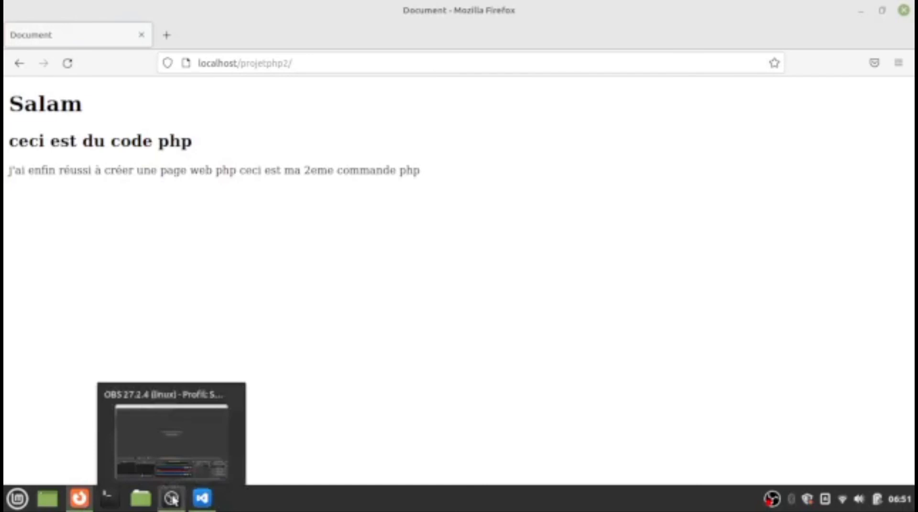
Switch to Visual Studio Code and append \n to the end of the first PHP block's echo string in index.php.
click(201, 500)
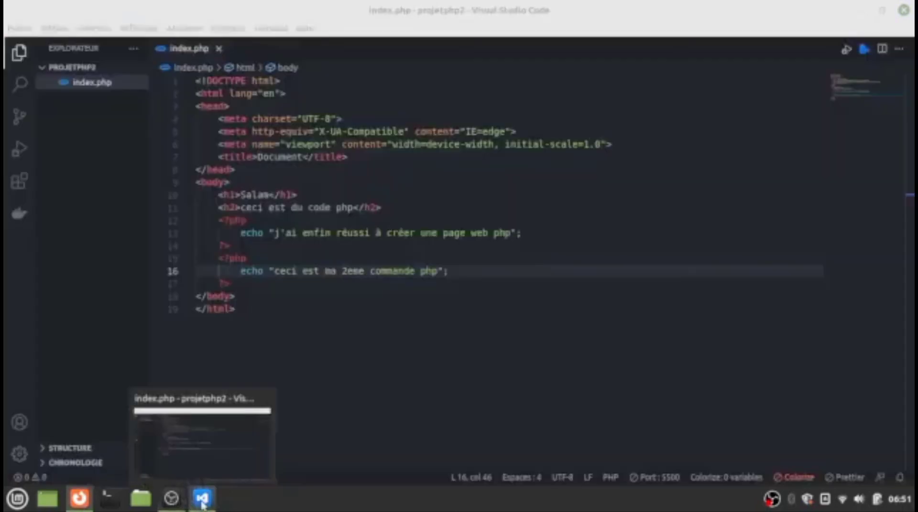
click(256, 260)
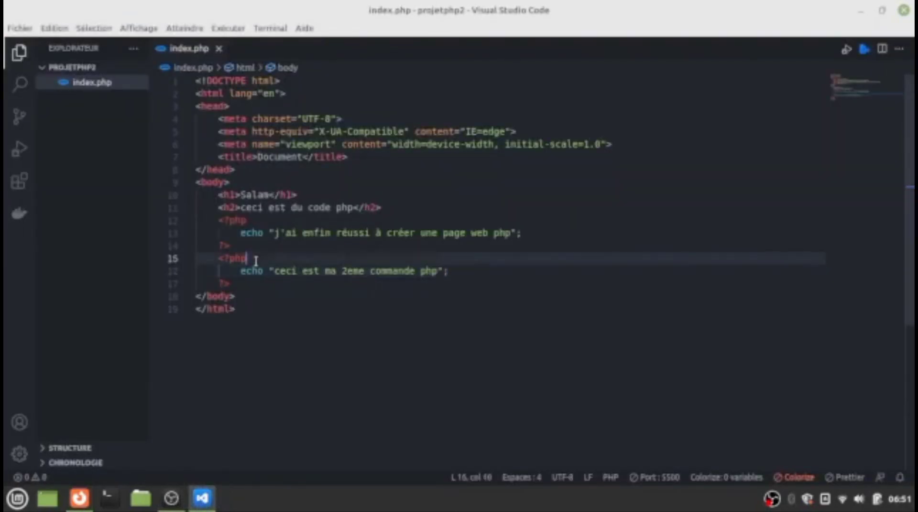
click(510, 233)
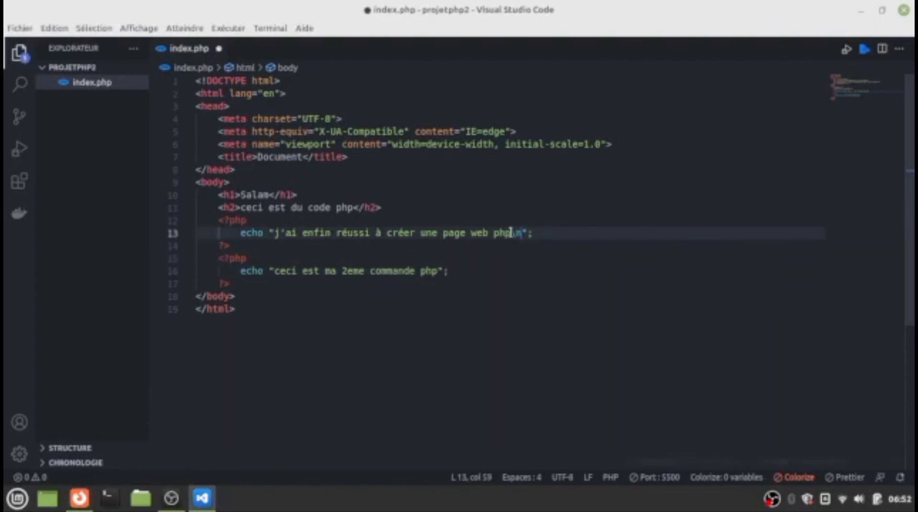
Save index.php with superuser rights by entering the account password.
key(ctrl+s)
click(689, 443)
text(••••••)
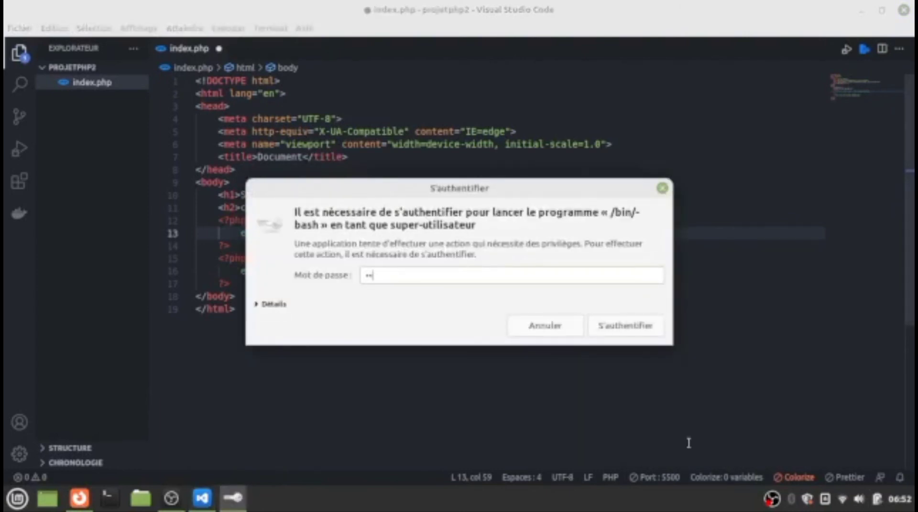
text(•••)
key(Return)
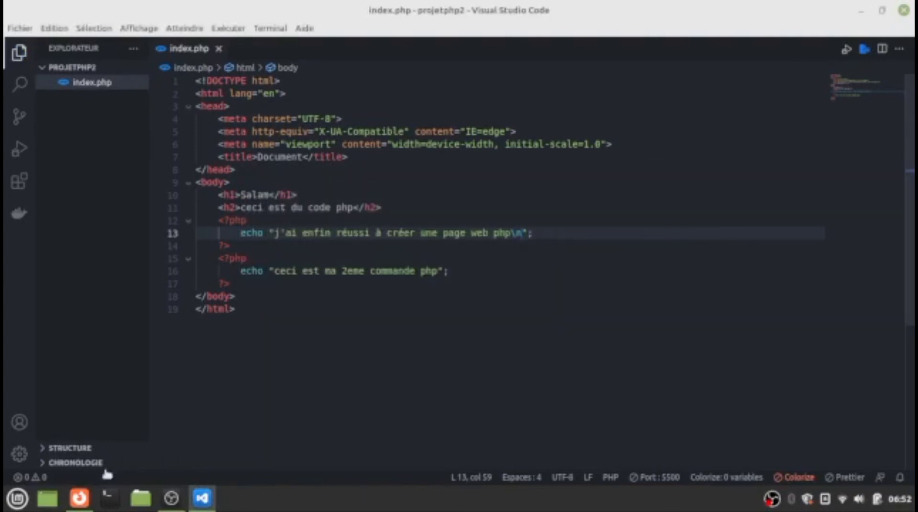
Switch to Firefox and reload the localhost/projetphp2 page to check the effect of the \n in the first echo.
click(80, 498)
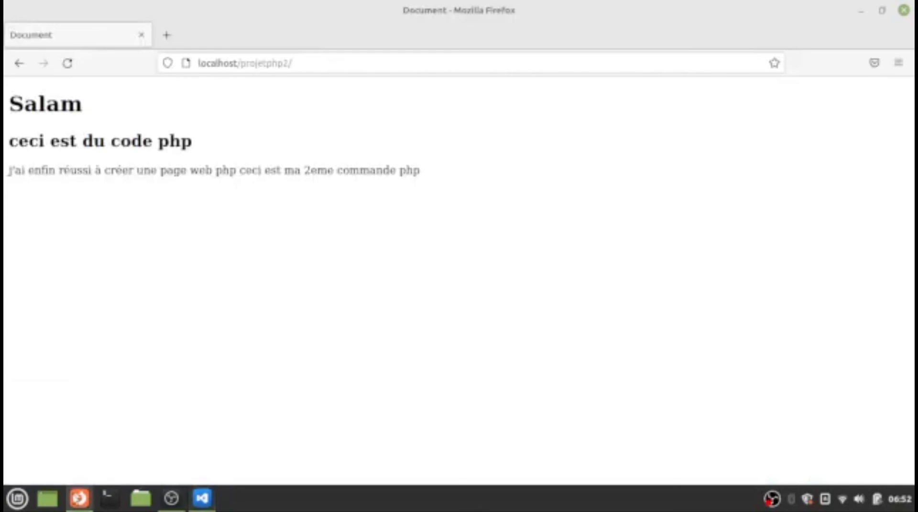
click(64, 70)
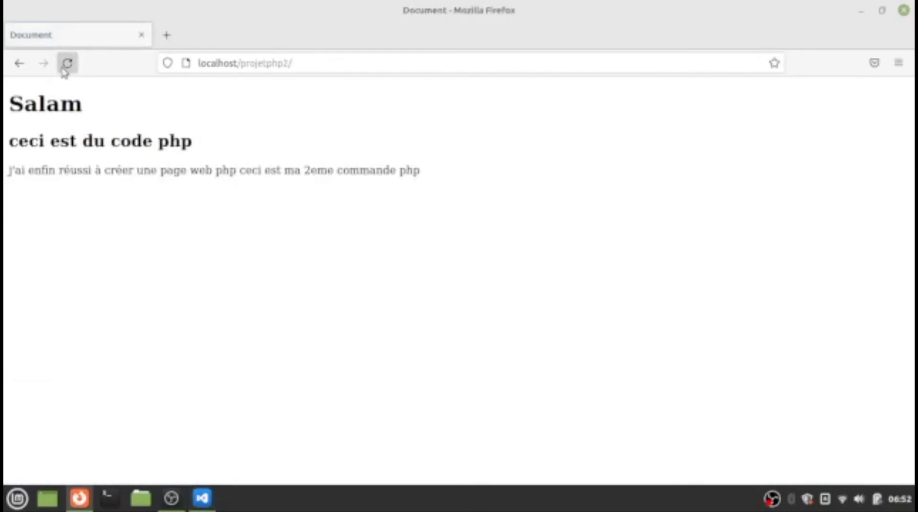
Return to Visual Studio Code and add an indented echo "\n"; line at the start of the second PHP block.
click(201, 499)
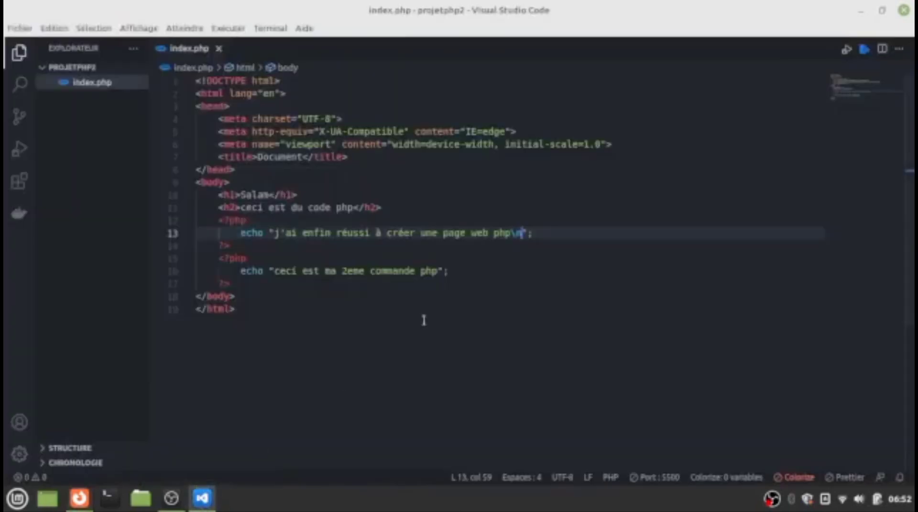
click(257, 259)
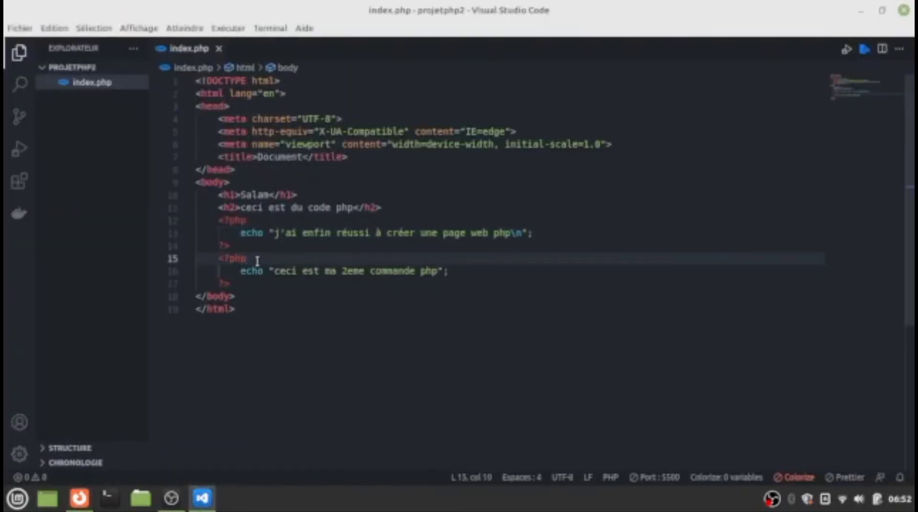
key(Return)
text(echo)
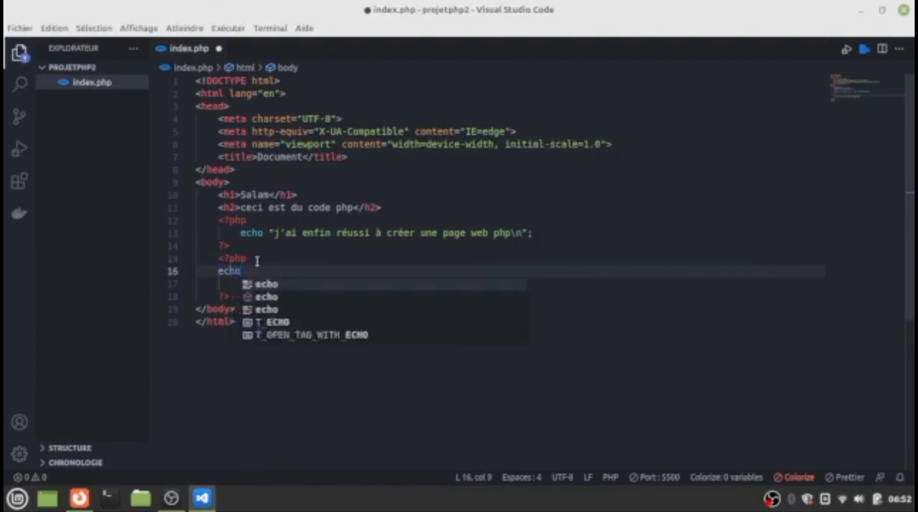
text( ")
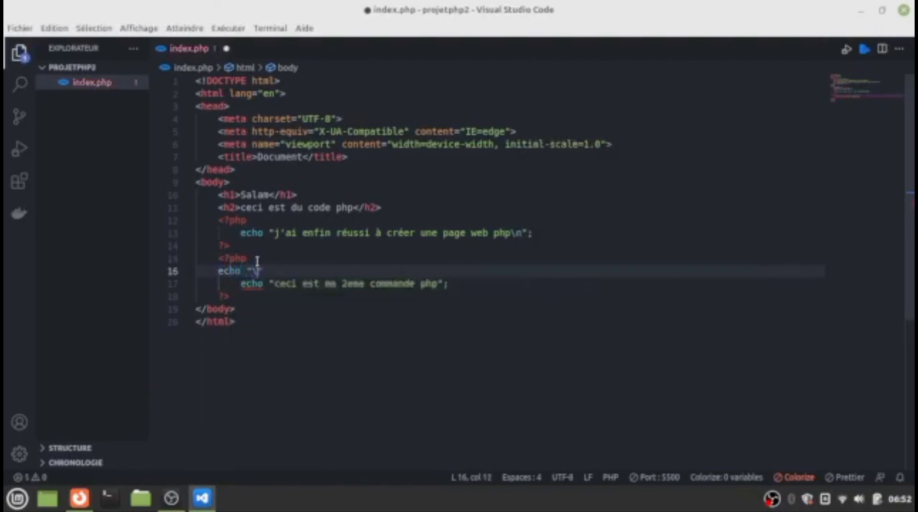
text(\n";)
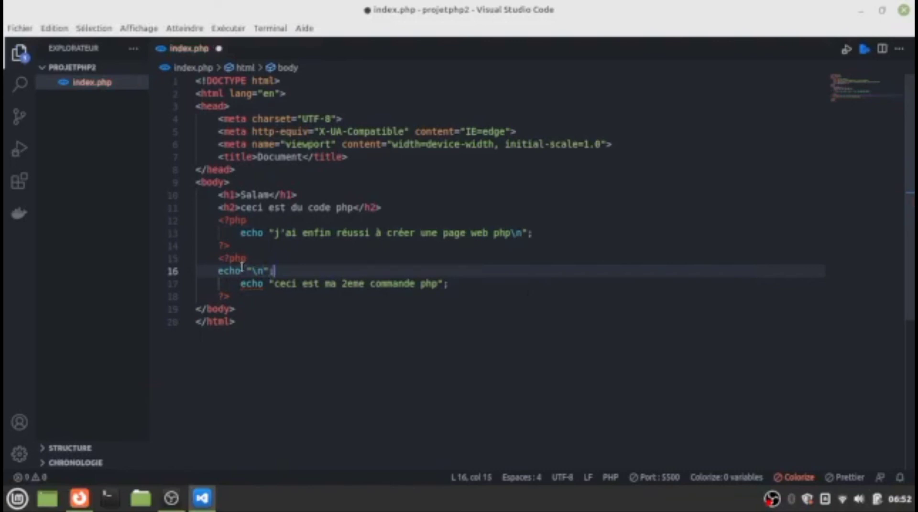
click(219, 271)
key(Tab)
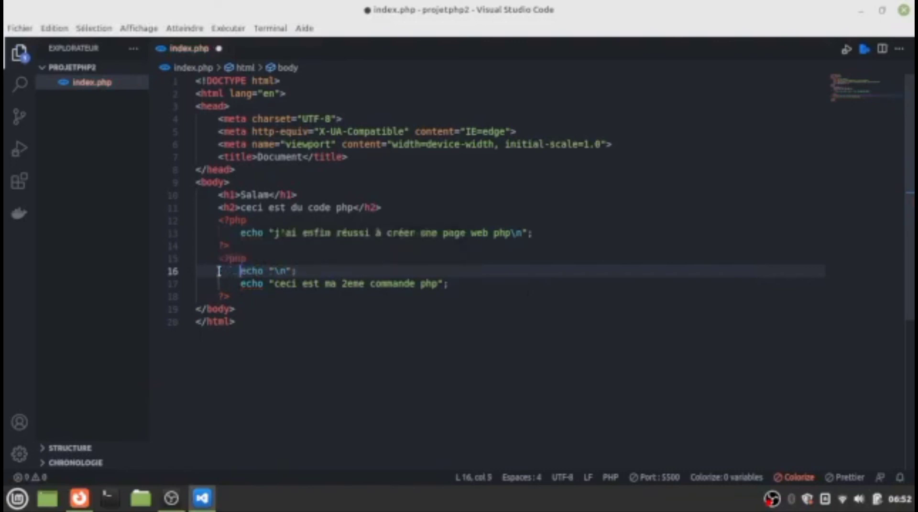
Save index.php with the added newline echo as superuser by entering the account password.
key(ctrl+s)
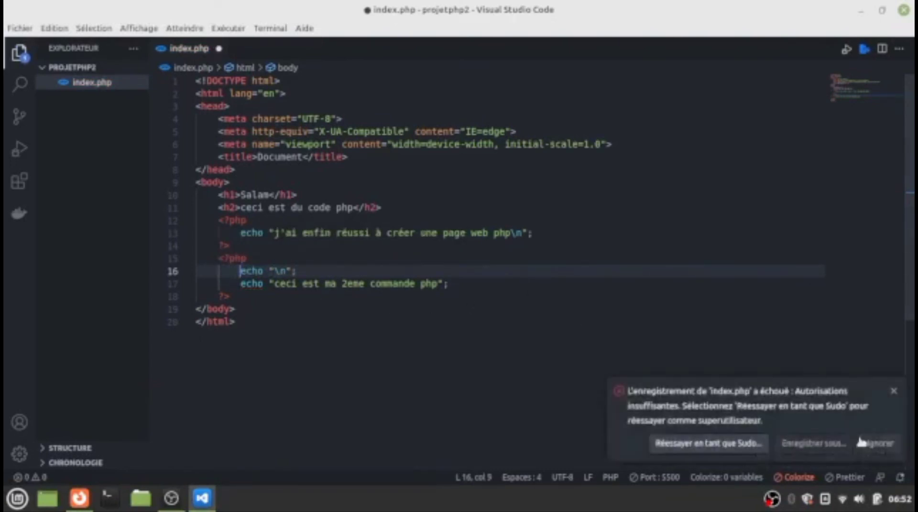
click(728, 443)
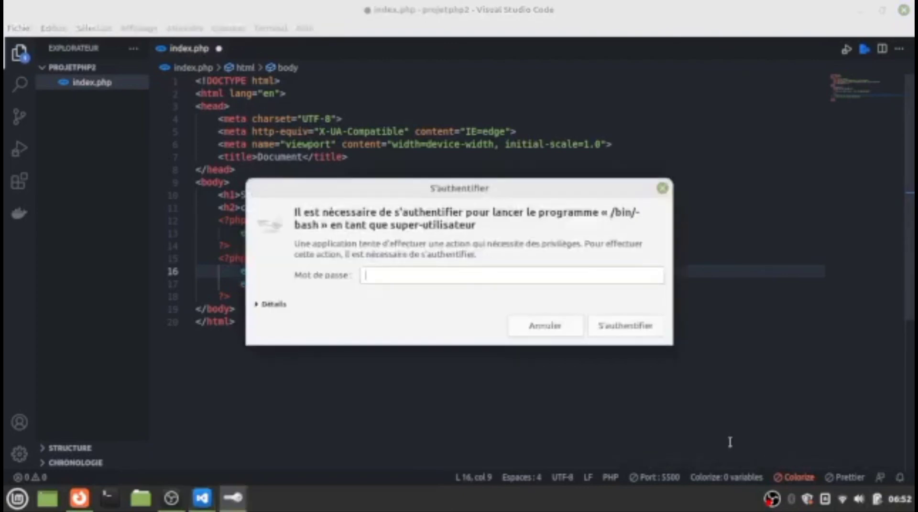
text(********)
key(Return)
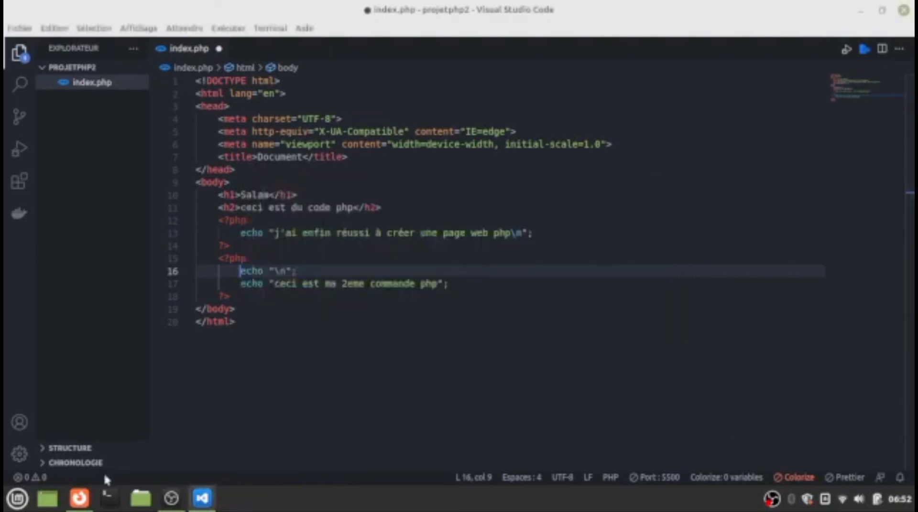
Switch to Firefox and reload localhost/projetphp2 to check the output with the extra newline echo.
click(79, 499)
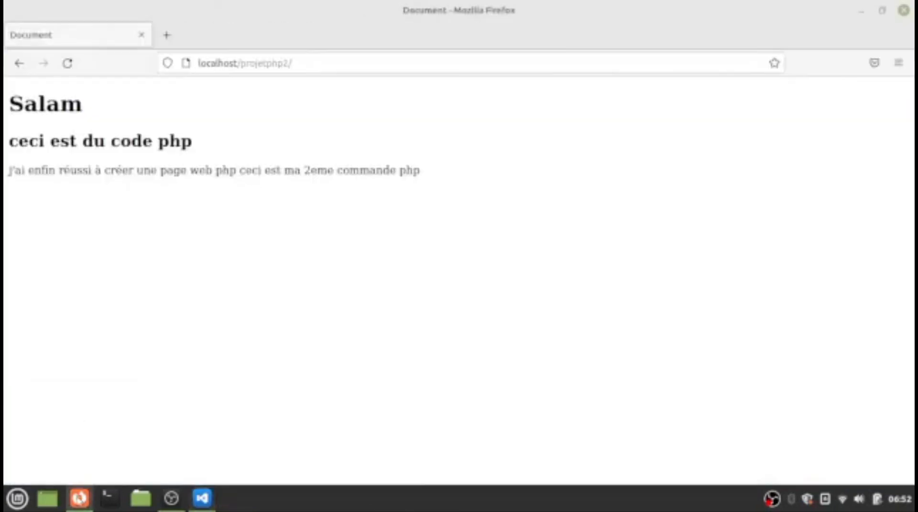
click(67, 66)
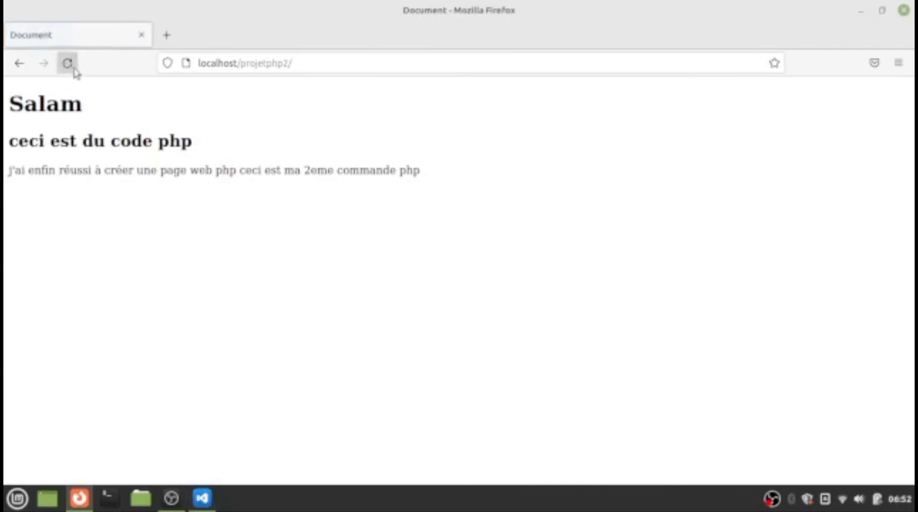
click(67, 65)
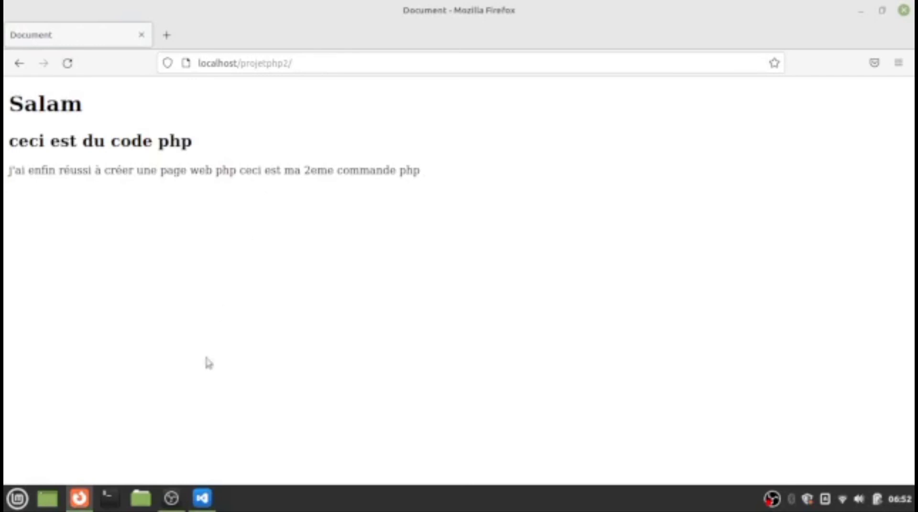
Switch to Visual Studio Code and append \n to the "ceci est ma 2eme commande php" string, keeping the closing semicolon.
click(202, 498)
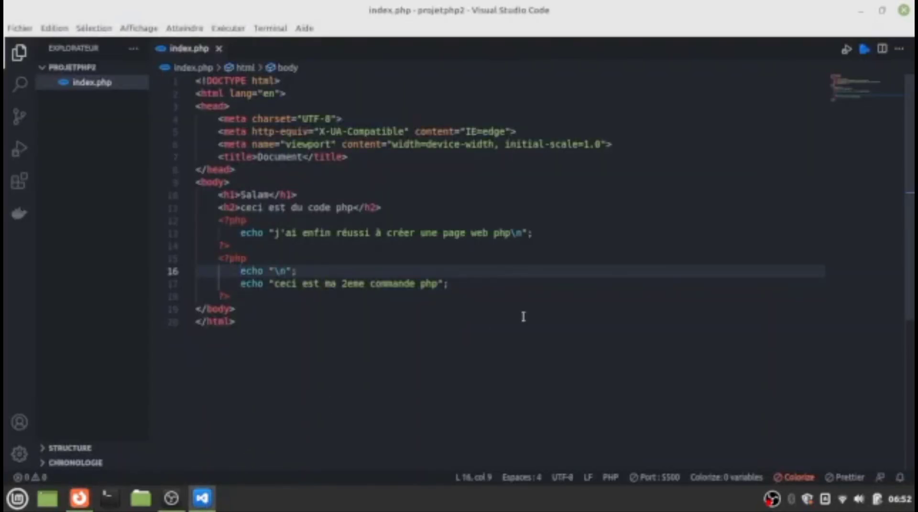
click(449, 285)
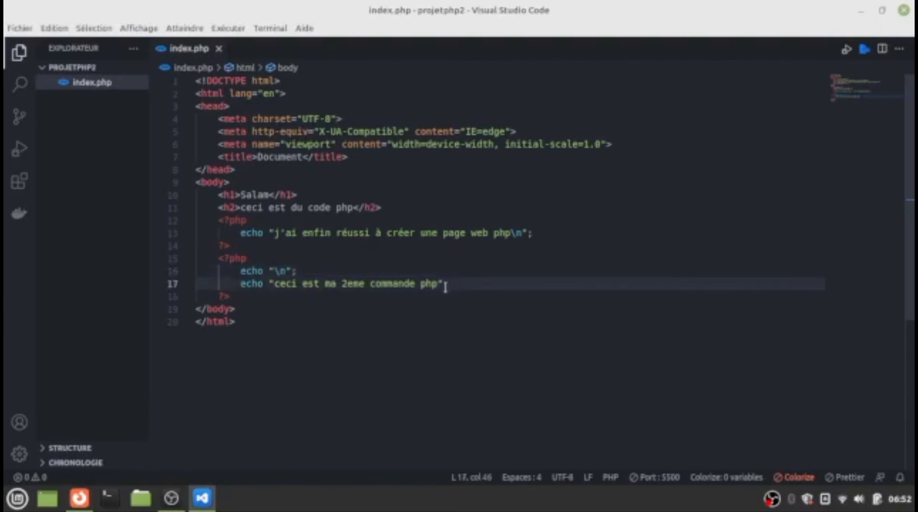
text(;)
click(437, 284)
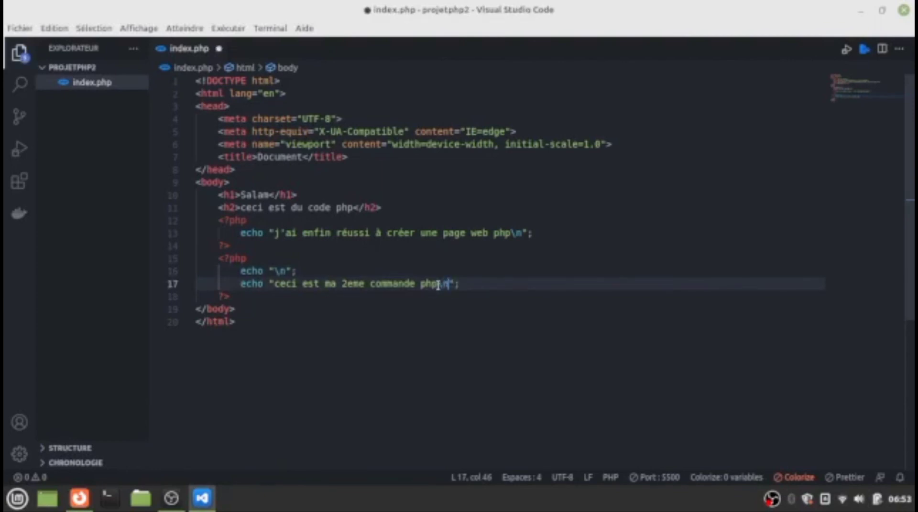
Add the line echo "ceci est une 3eme commande php\n"; at the end of the second PHP block.
click(464, 284)
key(Return)
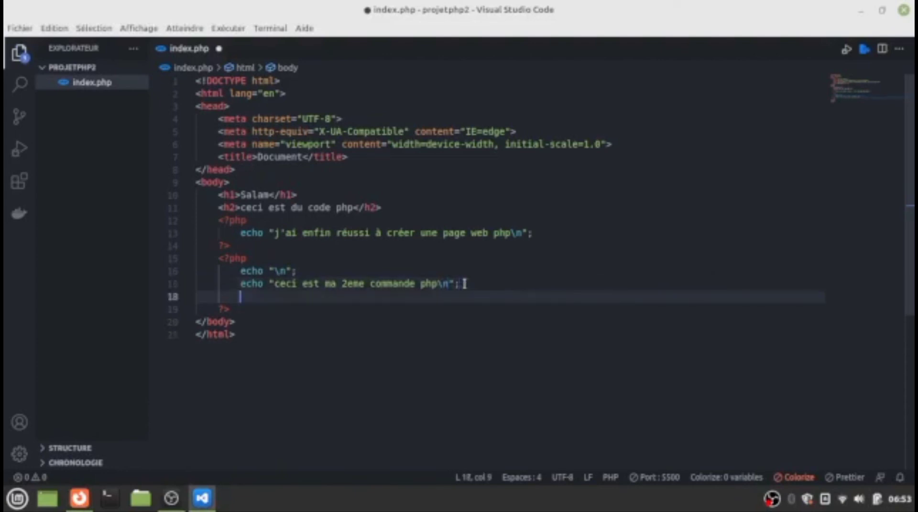
text(echo)
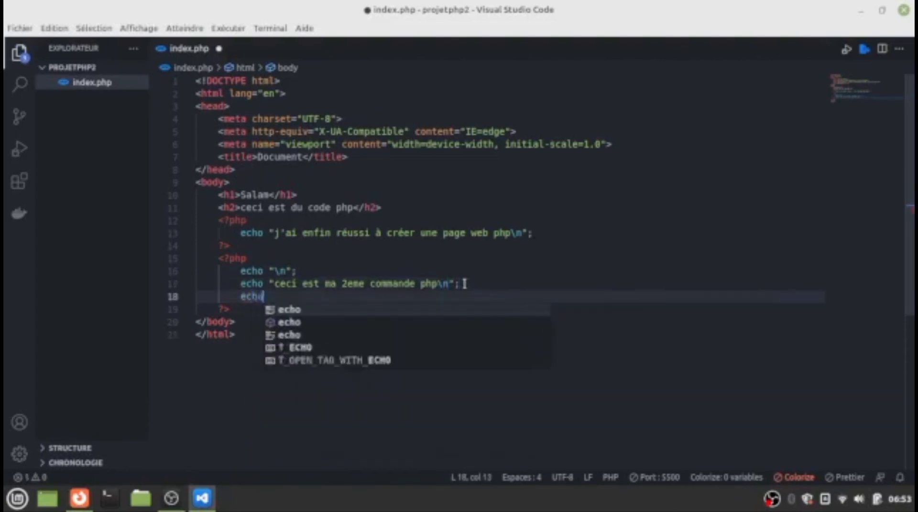
text( "ceci es)
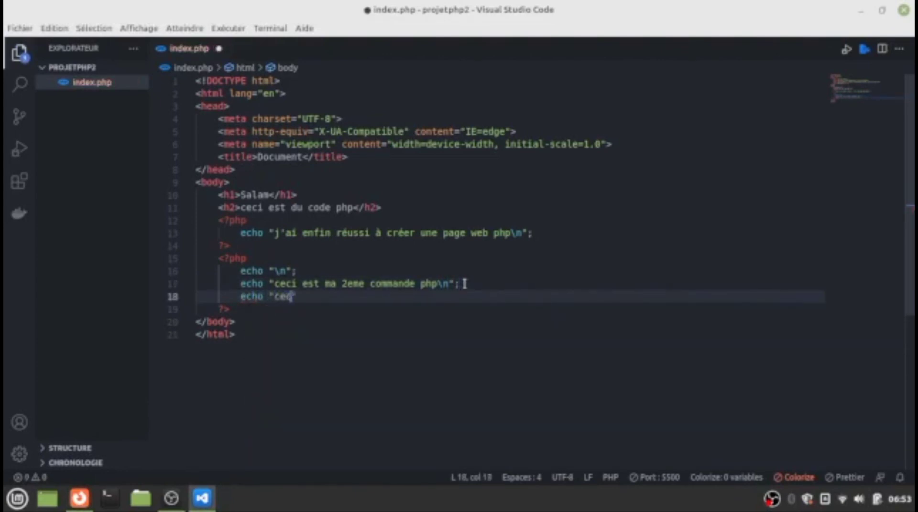
text(t)
text(t une )
text(3eme co)
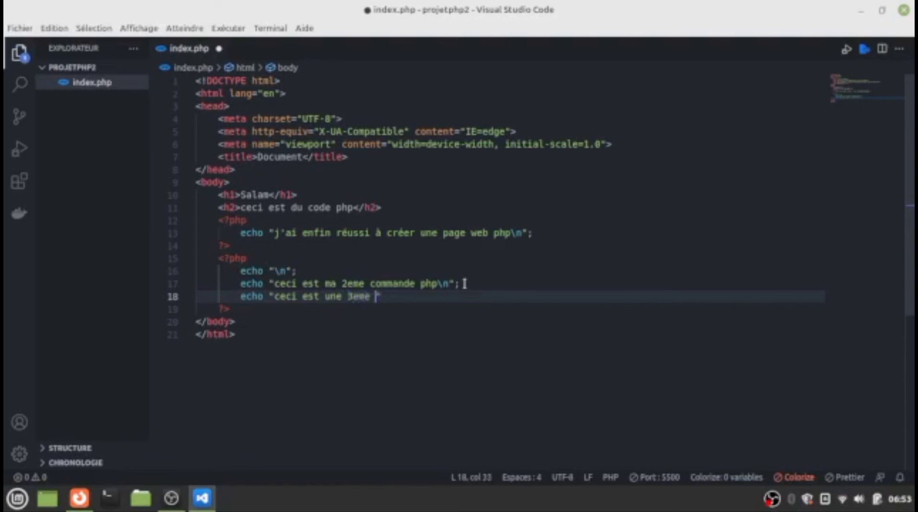
text(mmande )
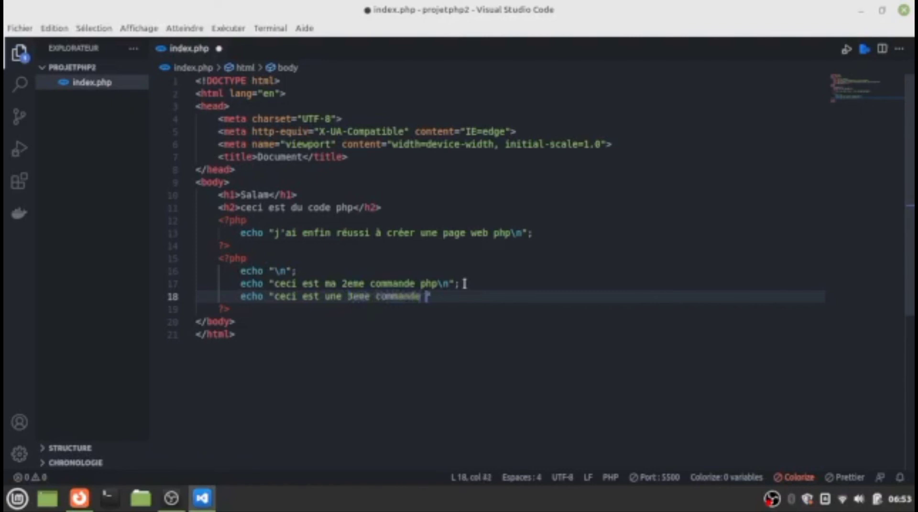
text(php\n";)
Save index.php with the third command as superuser by entering the account password.
key(ctrl+s)
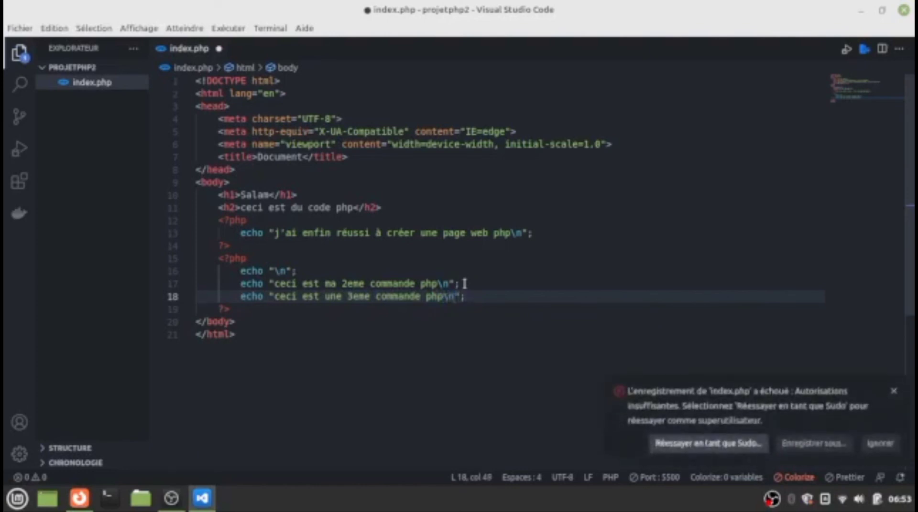
click(693, 447)
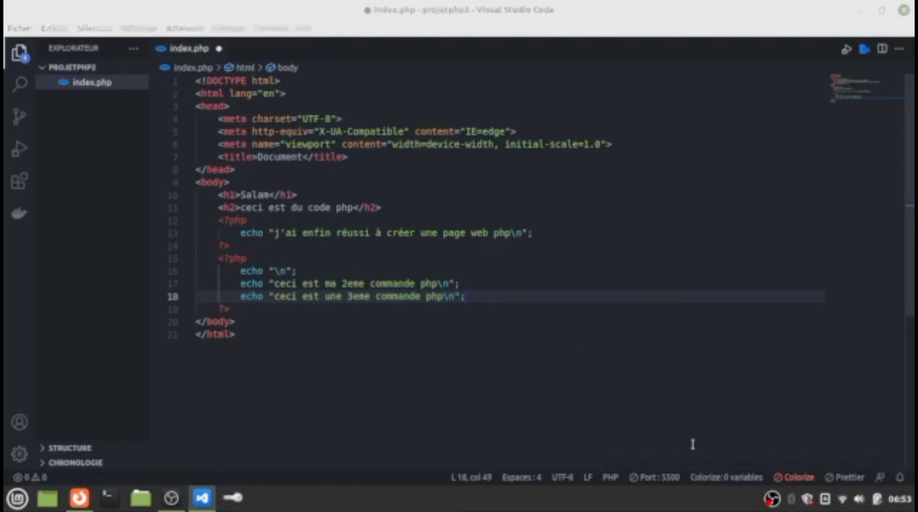
text(*******)
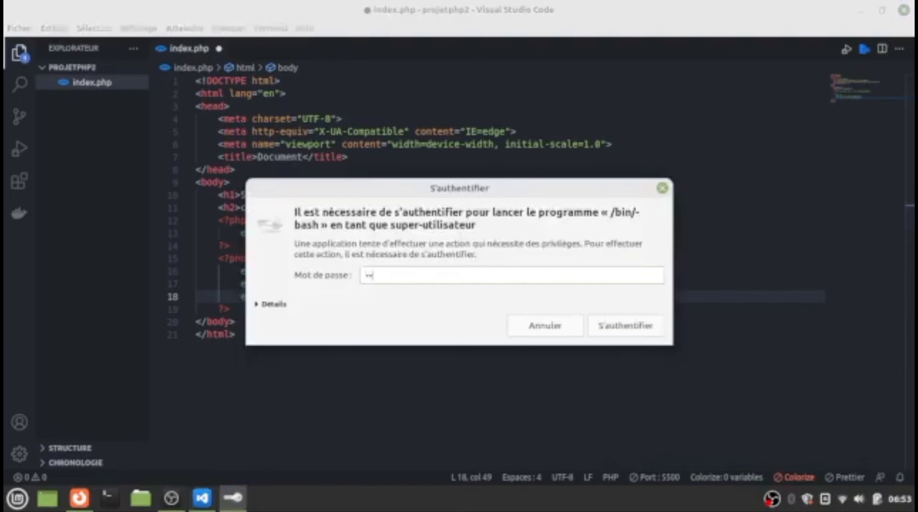
text(**)
key(Return)
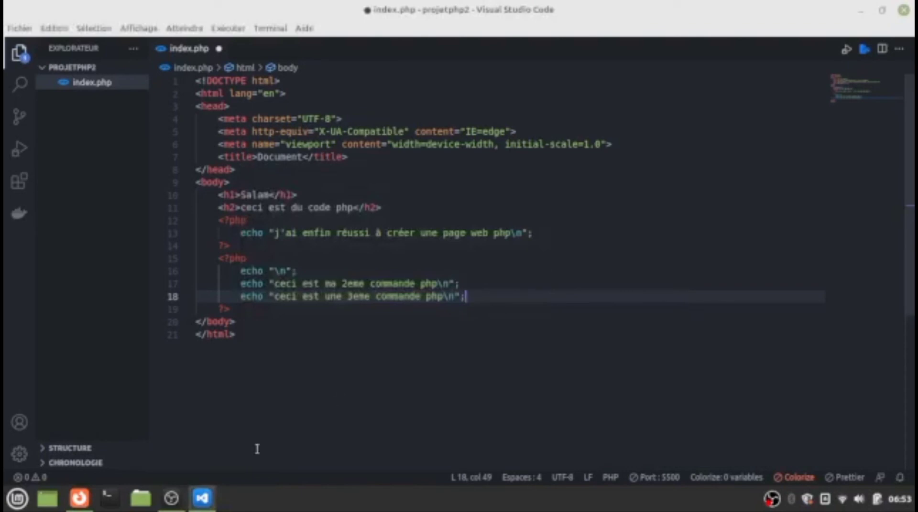
Switch to Firefox and reload localhost/projetphp2 to view the output including the third echo command.
mouse_move(80, 497)
click(91, 395)
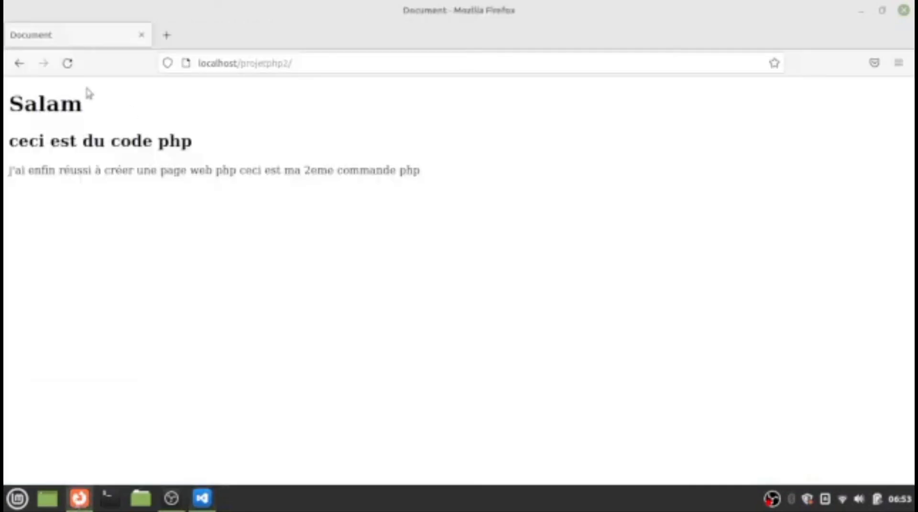
click(67, 63)
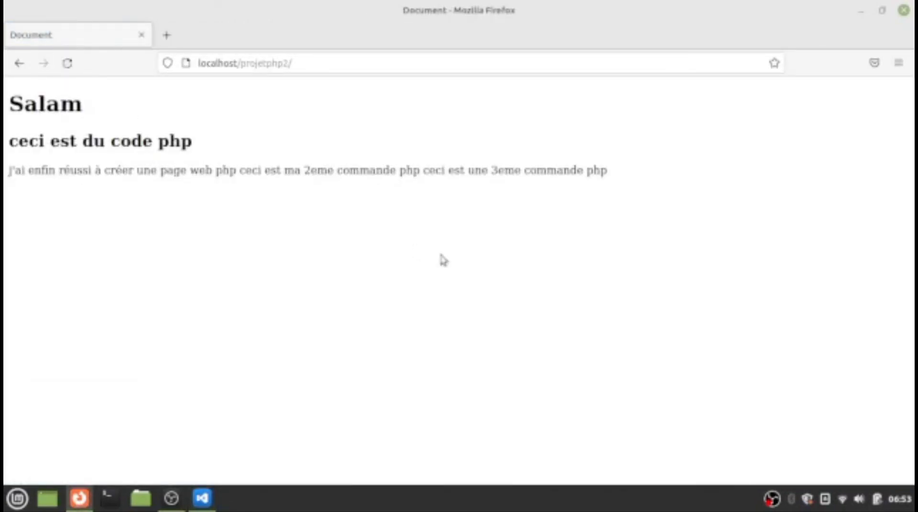